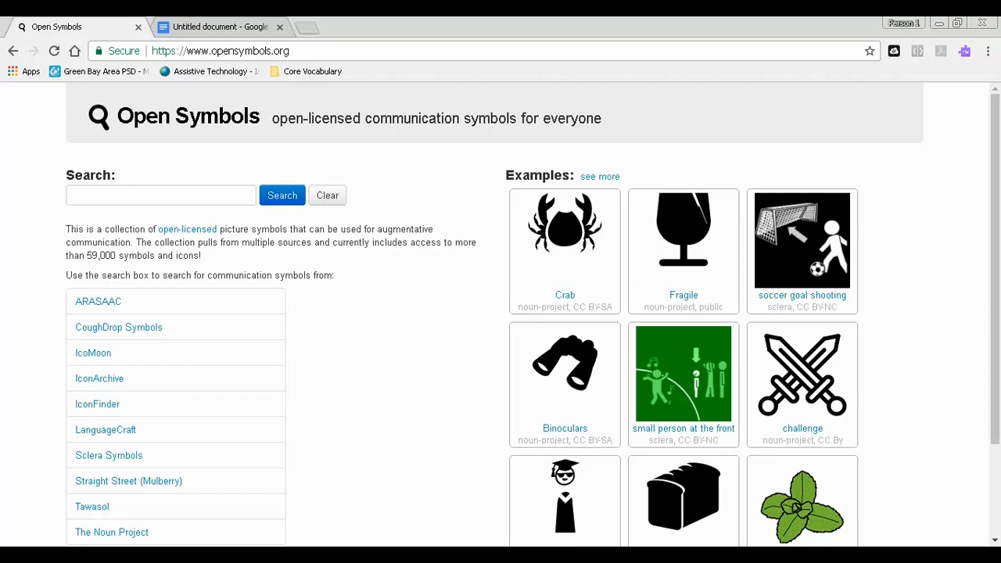
- Browse the symbols in the CoughDrop Symbols collection and return to the Open Symbols home page
{"action": "scroll", "coordinate": [176, 313], "scroll_direction": "down", "scroll_amount": 3}
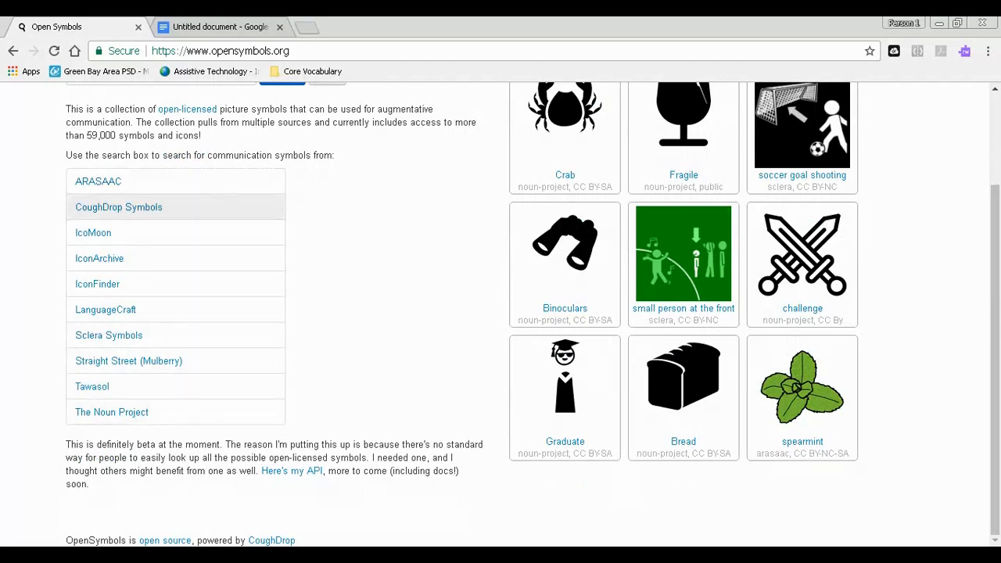
{"action": "left_click", "coordinate": [117, 206]}
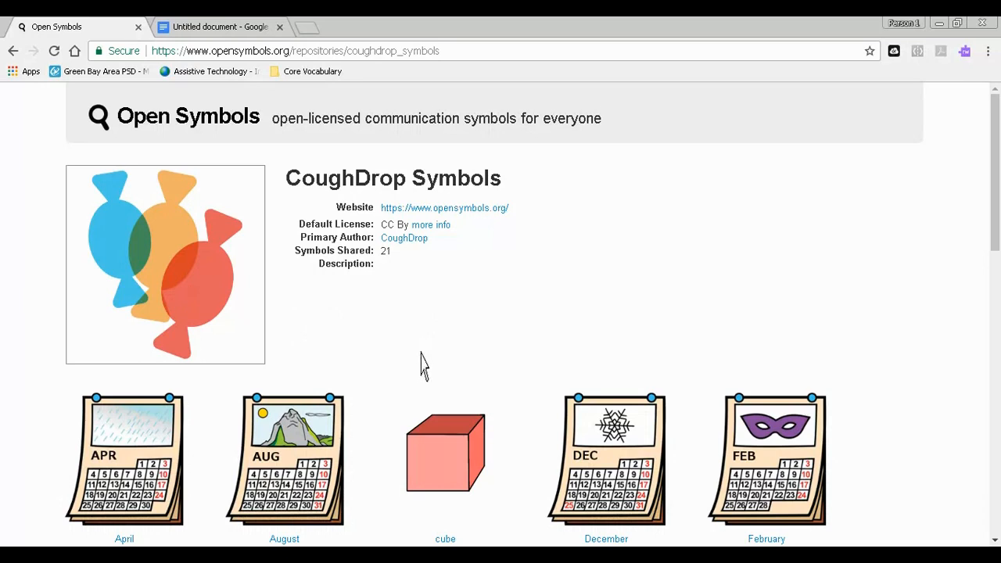
{"action": "scroll", "coordinate": [418, 369], "scroll_direction": "down", "scroll_amount": 2}
{"action": "scroll", "coordinate": [352, 395], "scroll_direction": "down", "scroll_amount": 1}
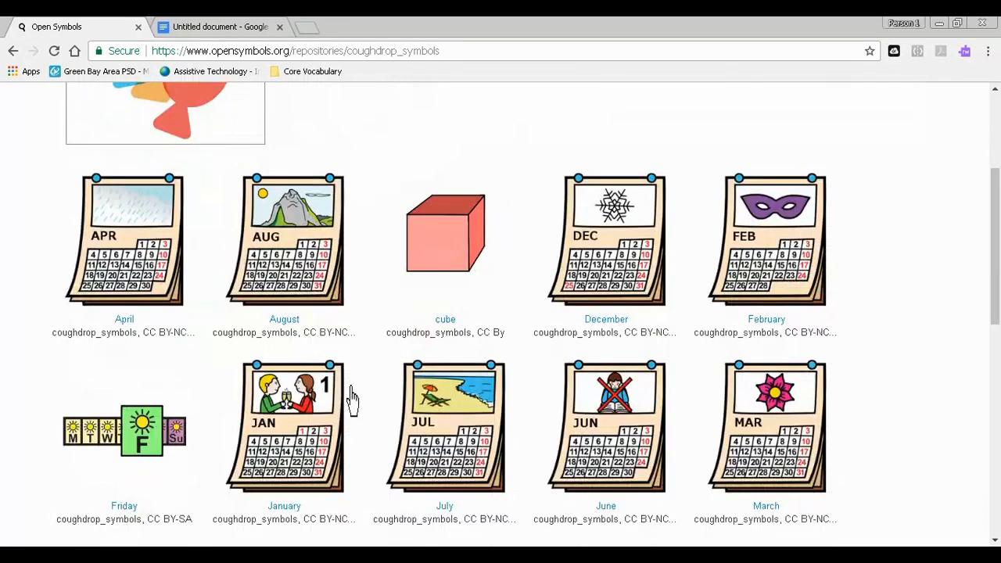
{"action": "scroll", "coordinate": [348, 403], "scroll_direction": "down", "scroll_amount": 2}
{"action": "scroll", "coordinate": [337, 442], "scroll_direction": "down", "scroll_amount": 2}
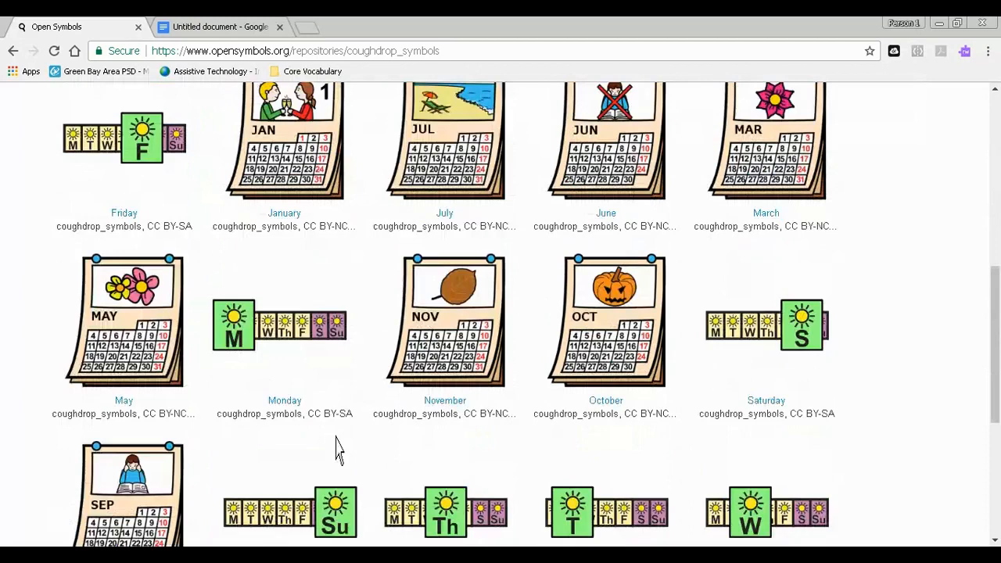
{"action": "scroll", "coordinate": [337, 450], "scroll_direction": "down", "scroll_amount": 2}
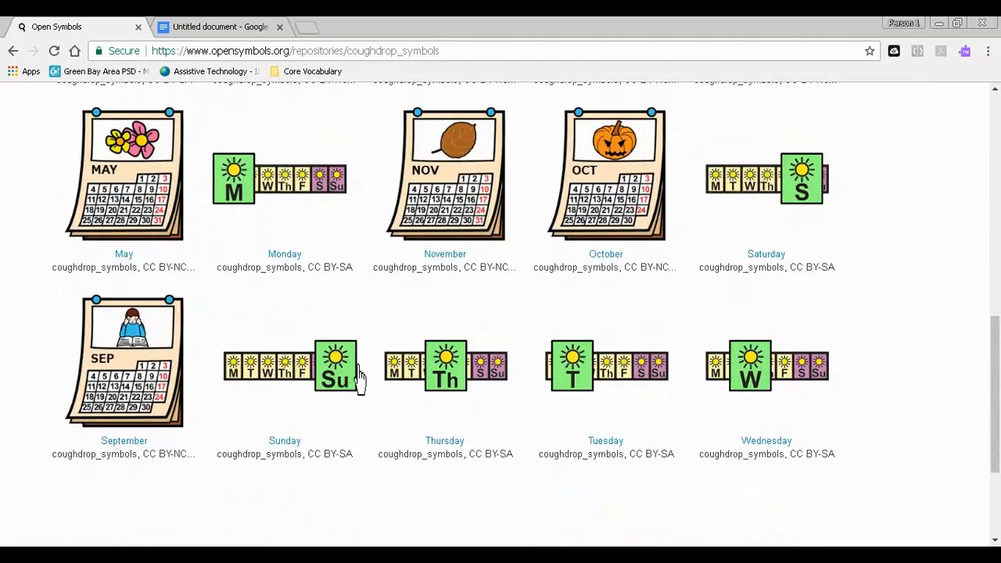
{"action": "scroll", "coordinate": [356, 377], "scroll_direction": "up", "scroll_amount": 9}
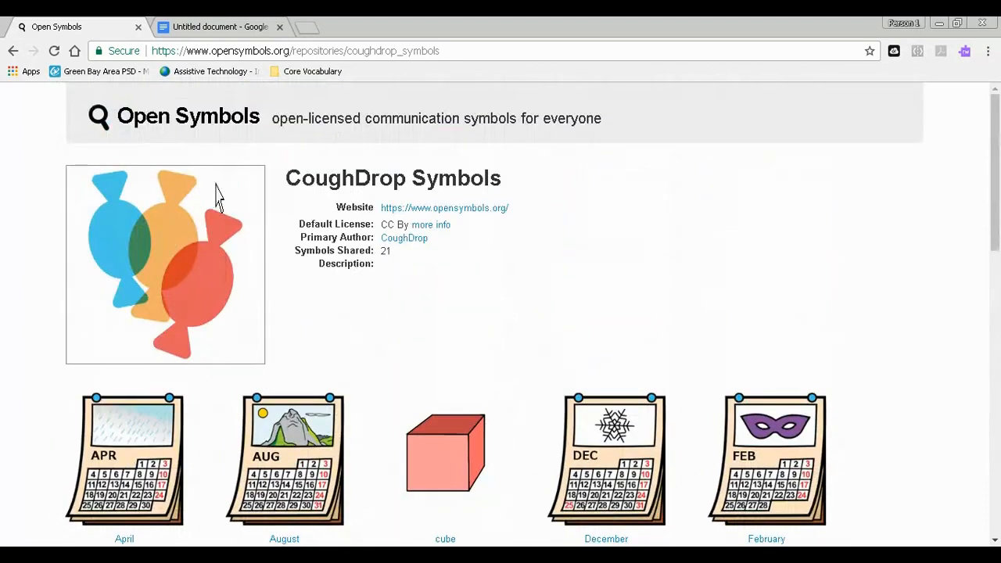
{"action": "left_click", "coordinate": [12, 50]}
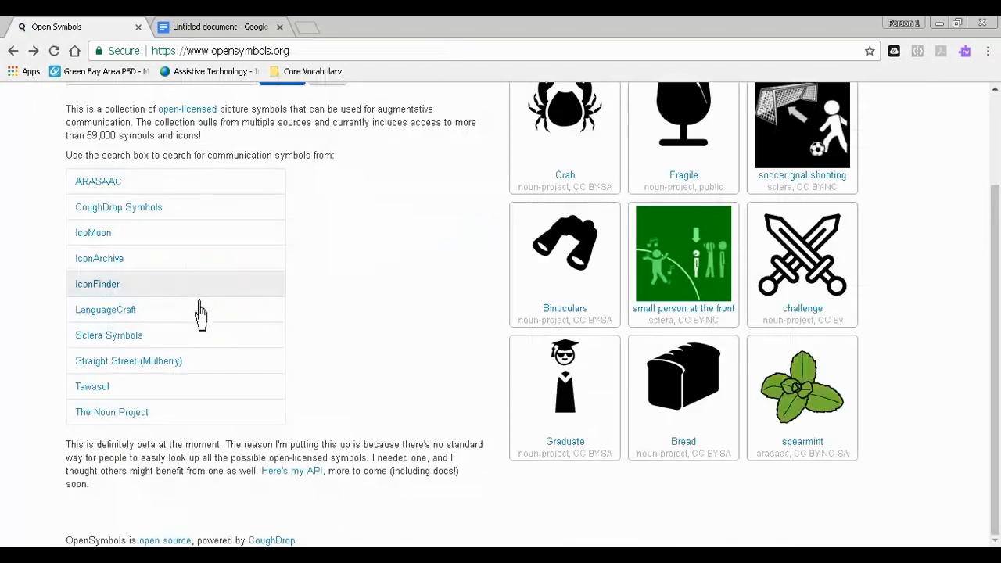
- Browse the symbols in the IconArchive collection and return to the search area of the home page
{"action": "left_click", "coordinate": [118, 269]}
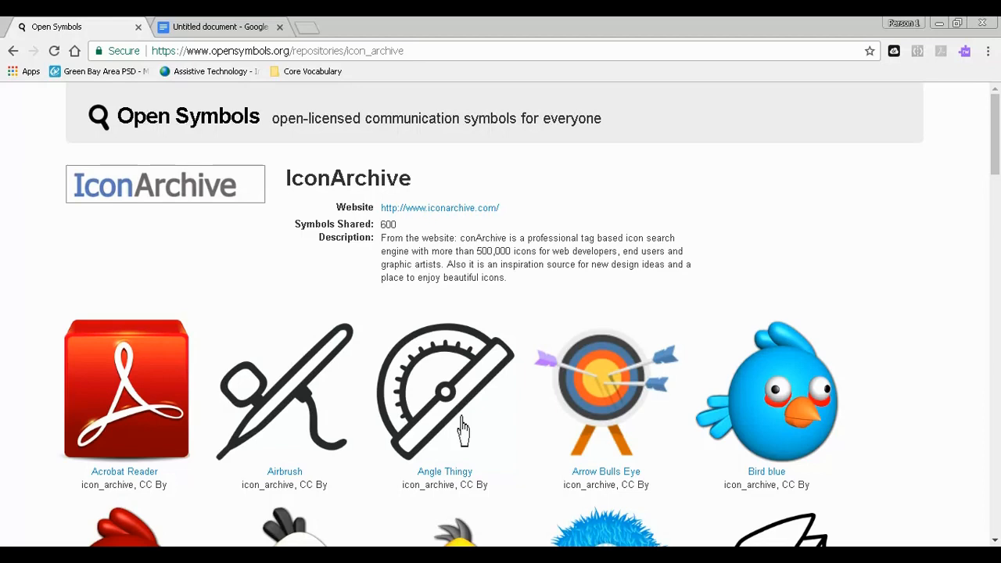
{"action": "scroll", "coordinate": [463, 428], "scroll_direction": "down", "scroll_amount": 4}
{"action": "scroll", "coordinate": [461, 422], "scroll_direction": "down", "scroll_amount": 3}
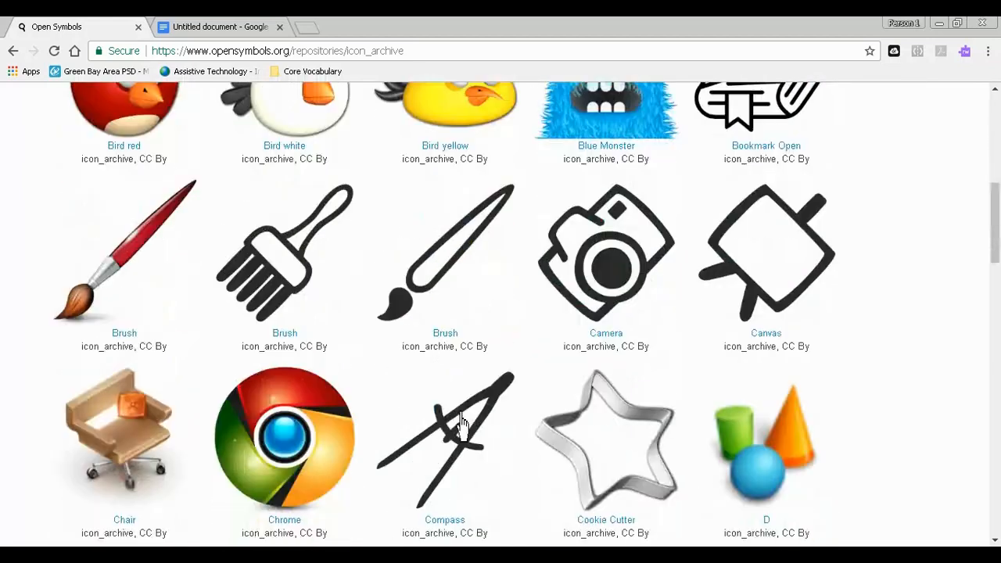
{"action": "scroll", "coordinate": [461, 424], "scroll_direction": "down", "scroll_amount": 6}
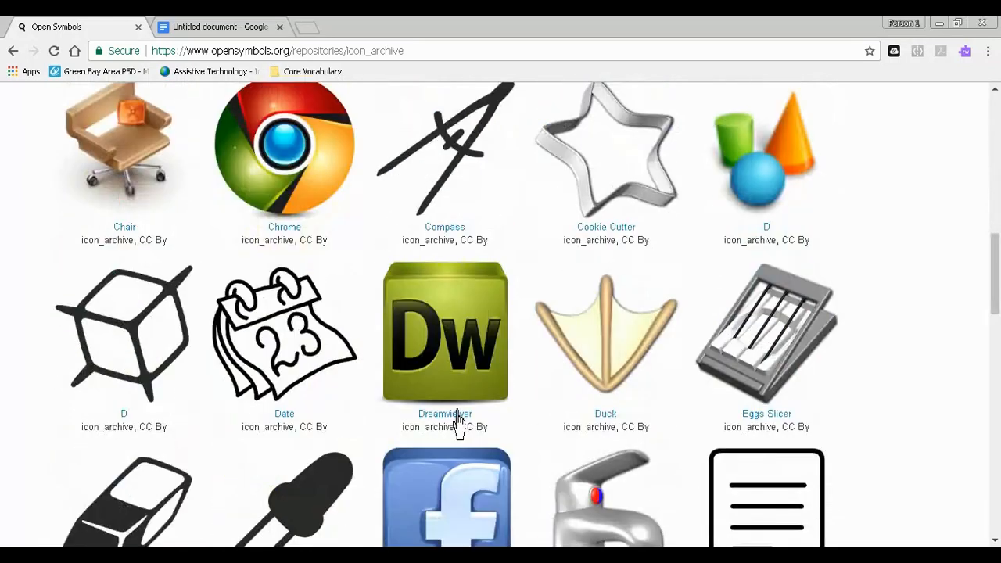
{"action": "scroll", "coordinate": [457, 425], "scroll_direction": "down", "scroll_amount": 4}
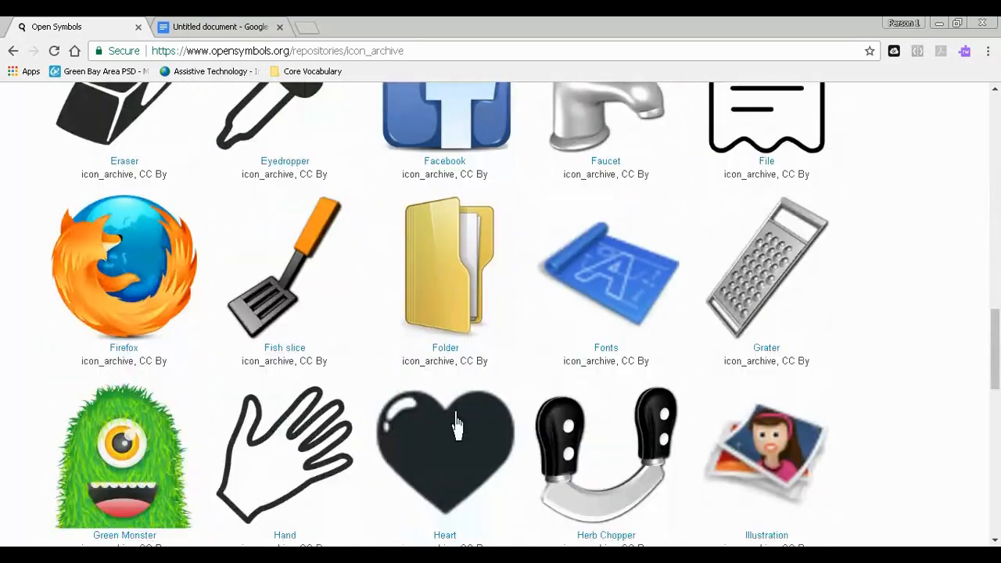
{"action": "scroll", "coordinate": [457, 425], "scroll_direction": "down", "scroll_amount": 3}
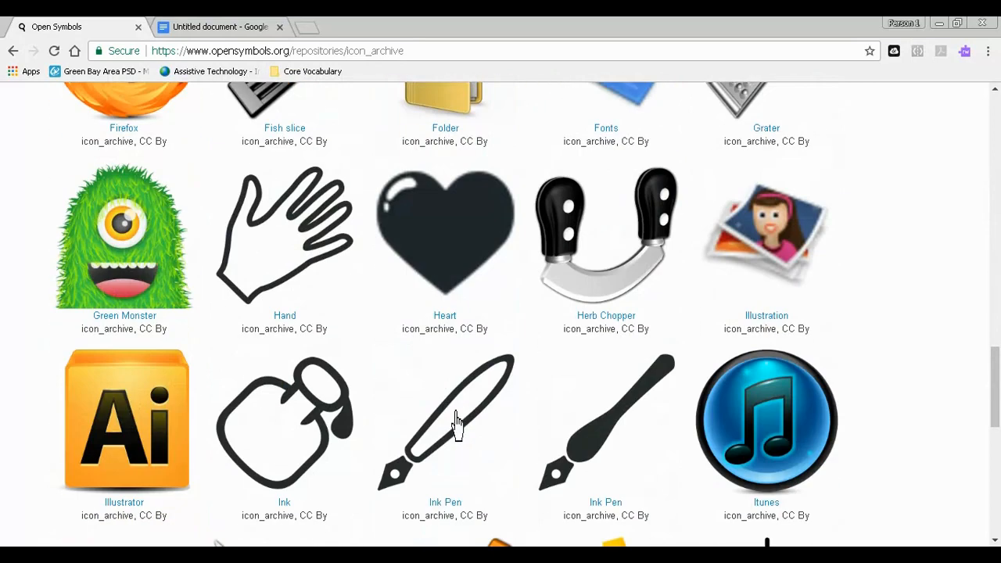
{"action": "scroll", "coordinate": [458, 425], "scroll_direction": "down", "scroll_amount": 5}
{"action": "scroll", "coordinate": [452, 422], "scroll_direction": "up", "scroll_amount": 6}
{"action": "scroll", "coordinate": [452, 401], "scroll_direction": "up", "scroll_amount": 13}
{"action": "left_click", "coordinate": [13, 51]}
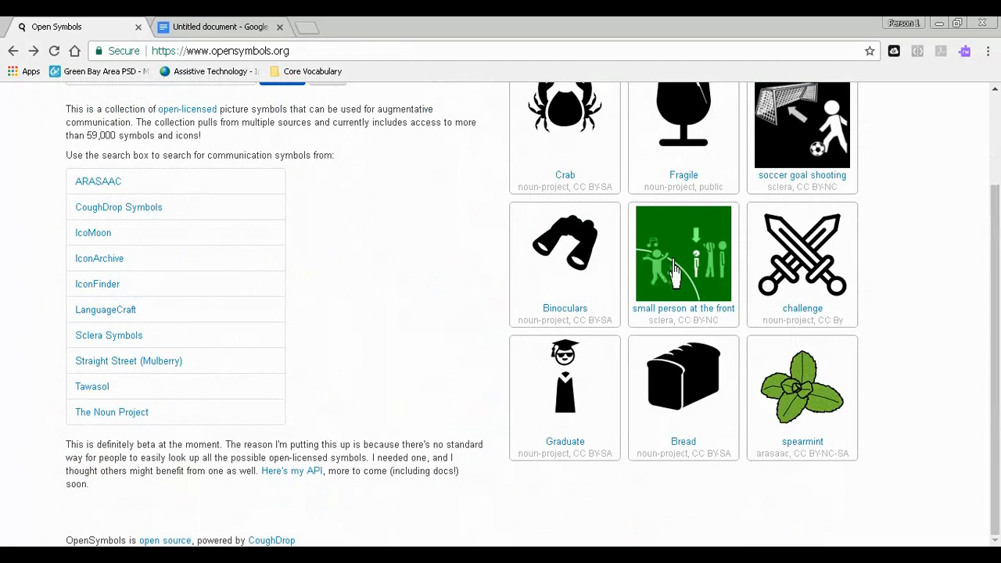
{"action": "scroll", "coordinate": [645, 278], "scroll_direction": "up", "scroll_amount": 2}
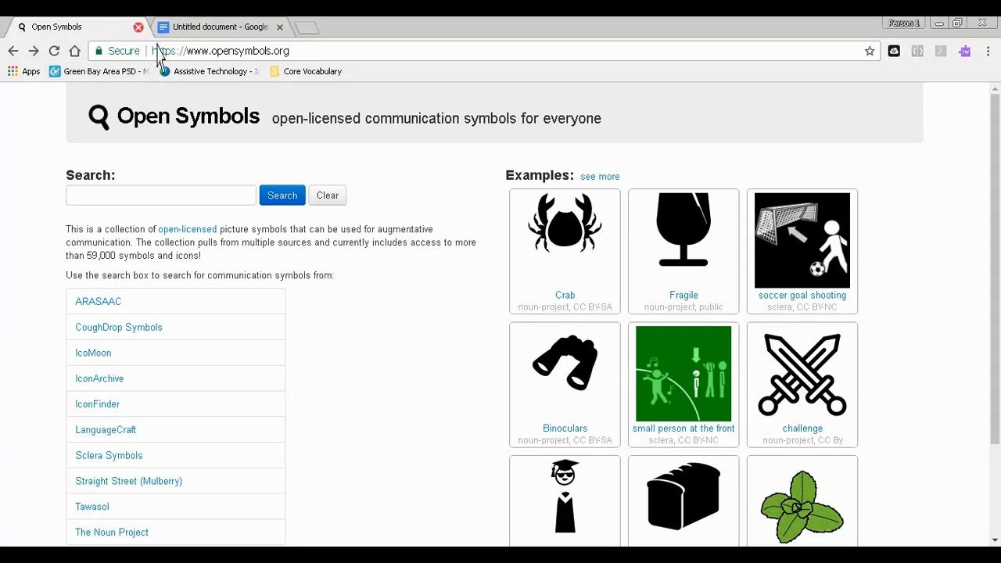
- Switch to the Google Docs document and review the activities listed in the daily schedule
{"action": "left_click", "coordinate": [207, 30]}
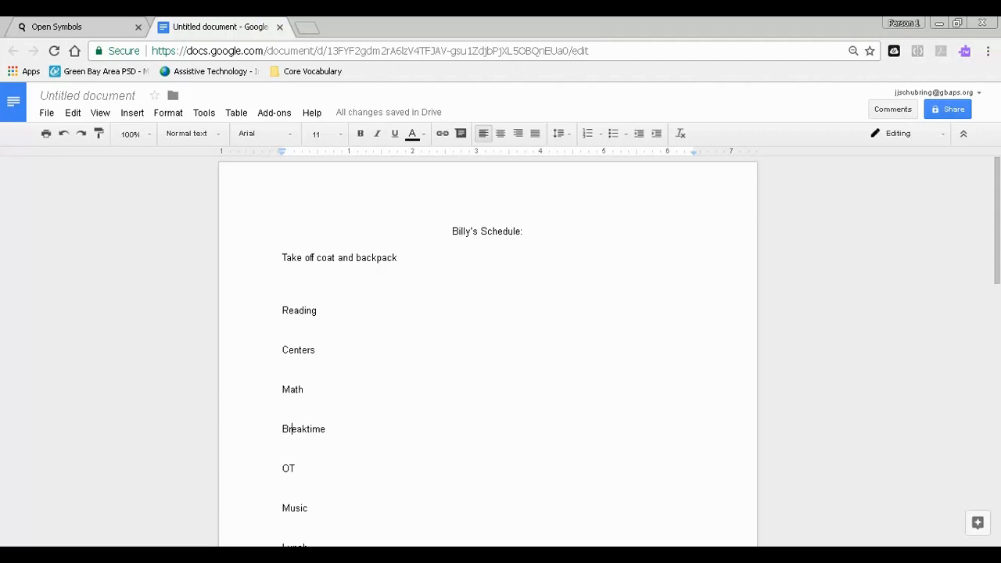
{"action": "scroll", "coordinate": [488, 352], "scroll_direction": "down", "scroll_amount": 2}
{"action": "scroll", "coordinate": [488, 352], "scroll_direction": "up", "scroll_amount": 1}
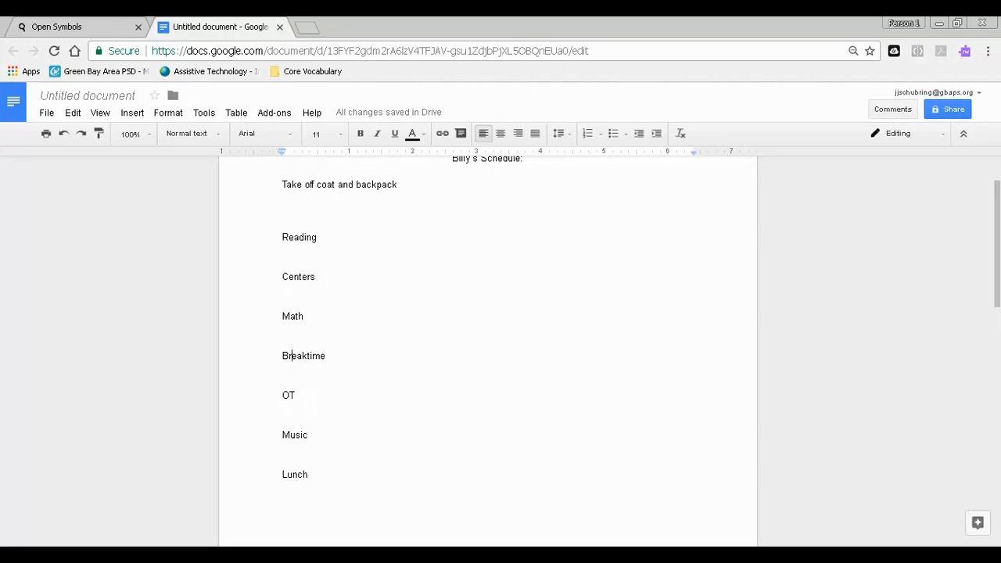
{"action": "scroll", "coordinate": [488, 352], "scroll_direction": "up", "scroll_amount": 1}
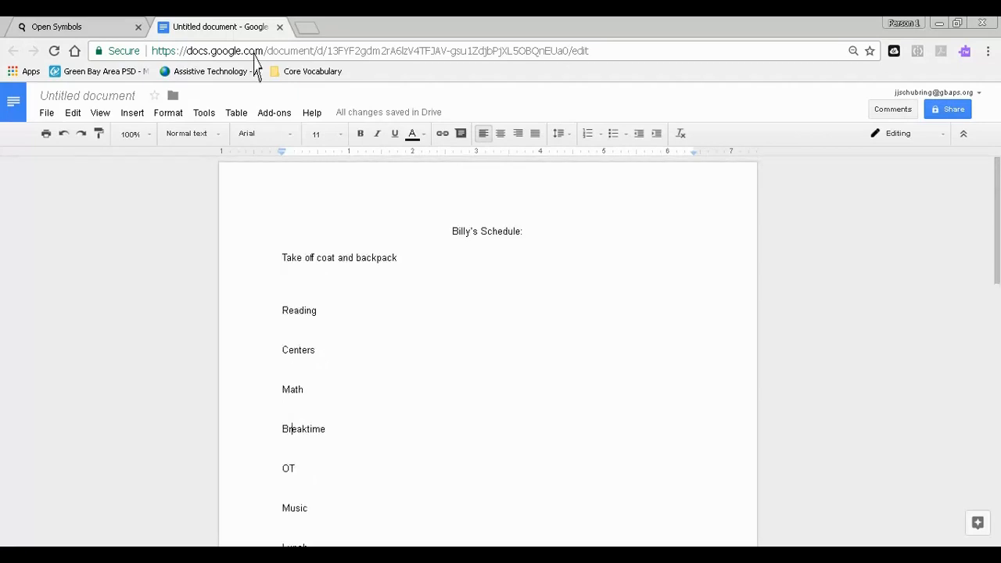
- Switch back to Open Symbols and search for "take off coat"
{"action": "left_click", "coordinate": [96, 31]}
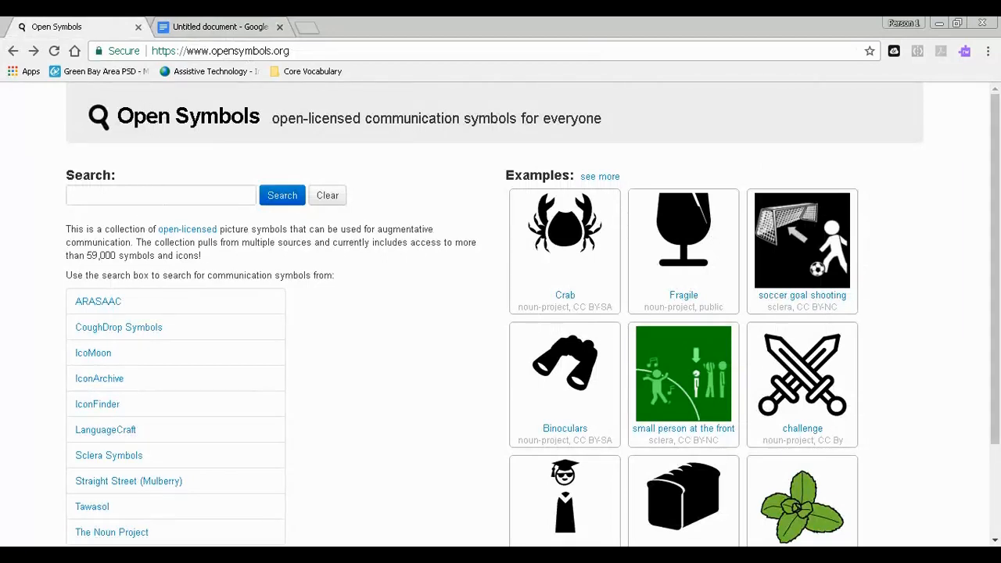
{"action": "left_click", "coordinate": [201, 31]}
{"action": "left_click", "coordinate": [89, 30]}
{"action": "left_click", "coordinate": [117, 195]}
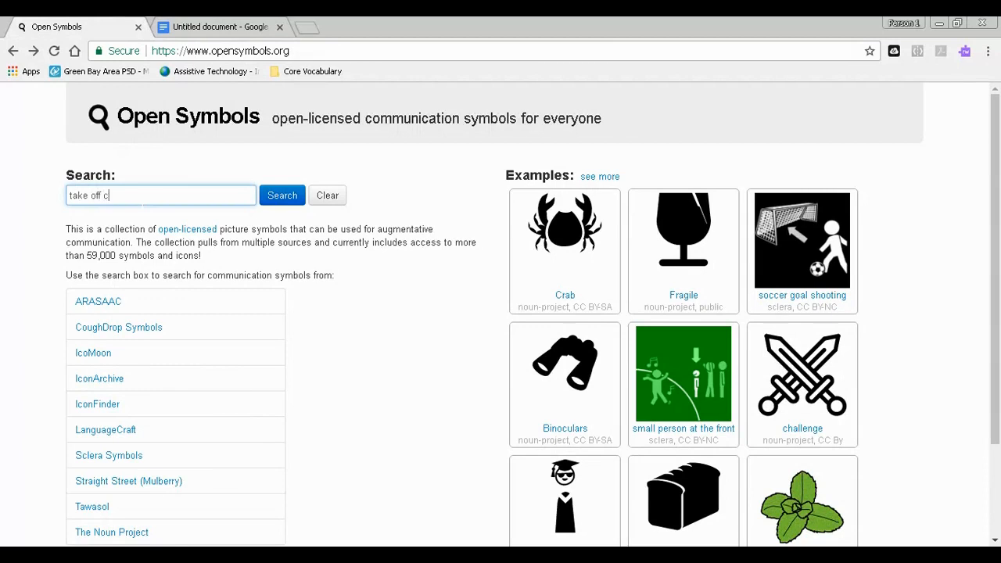
{"action": "key", "text": "Return"}
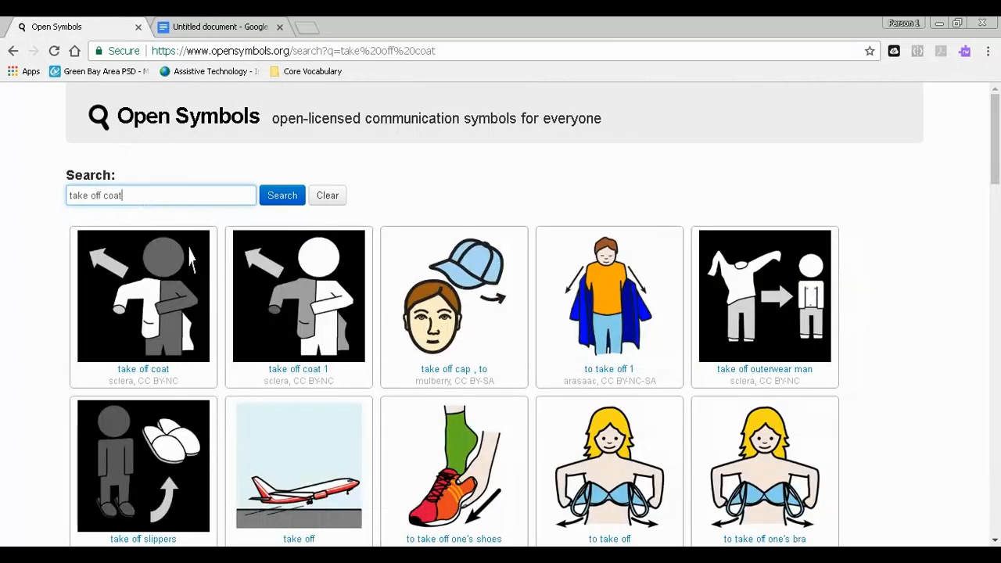
- Look through the search results and copy the "to take off 1" picture of a person removing a blue coat
{"action": "scroll", "coordinate": [430, 324], "scroll_direction": "down", "scroll_amount": 5}
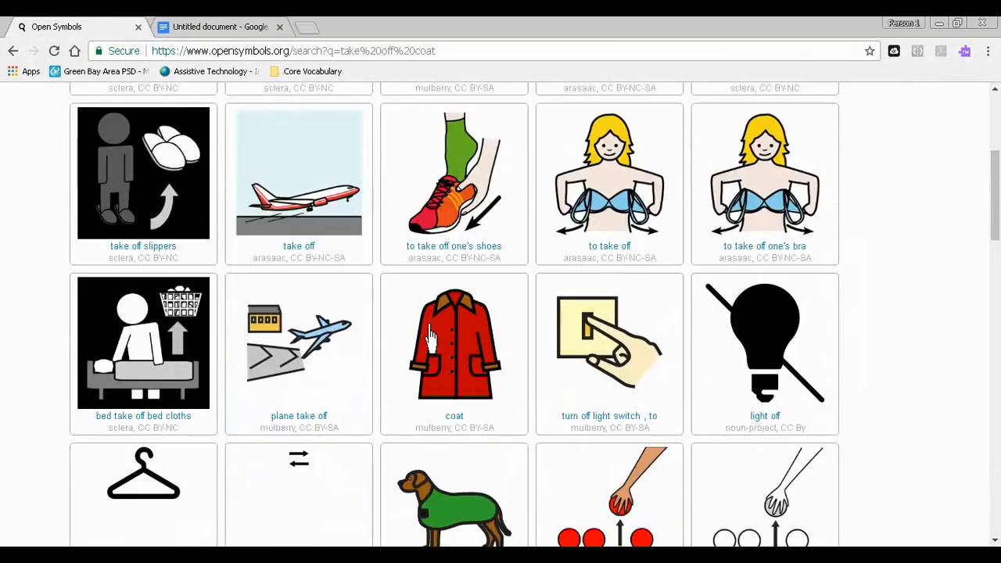
{"action": "scroll", "coordinate": [430, 338], "scroll_direction": "down", "scroll_amount": 5}
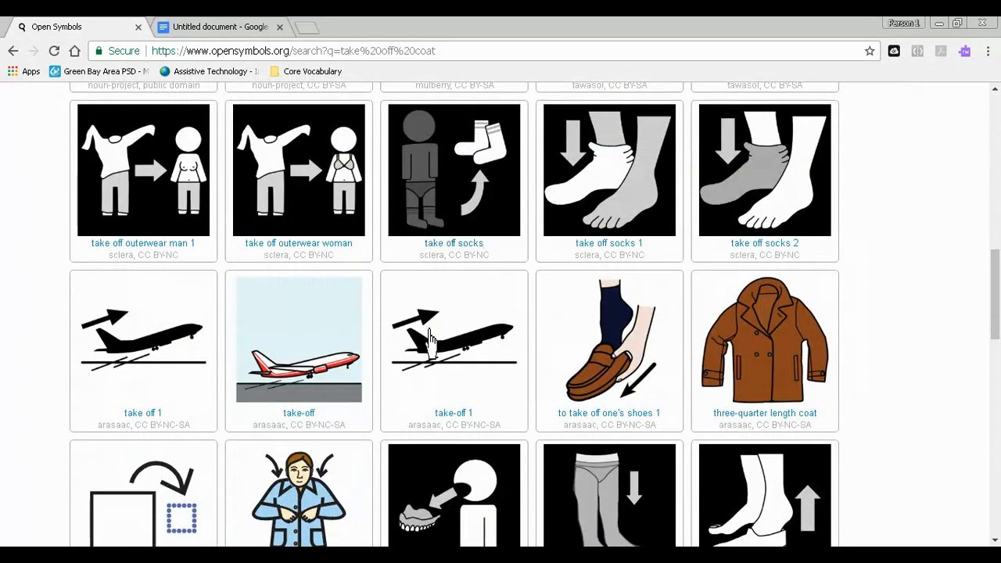
{"action": "scroll", "coordinate": [434, 342], "scroll_direction": "down", "scroll_amount": 1}
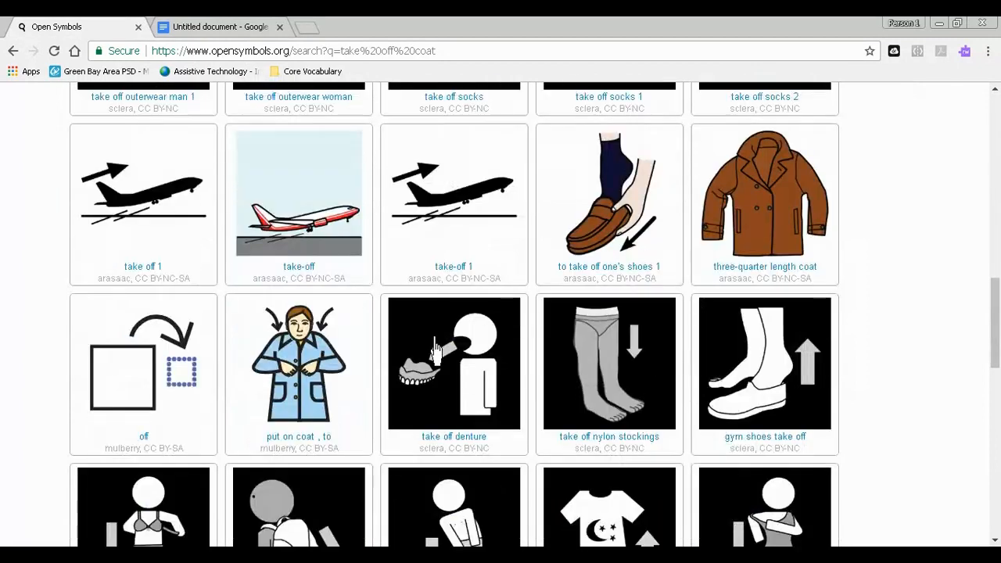
{"action": "scroll", "coordinate": [436, 349], "scroll_direction": "down", "scroll_amount": 2}
{"action": "scroll", "coordinate": [436, 350], "scroll_direction": "up", "scroll_amount": 15}
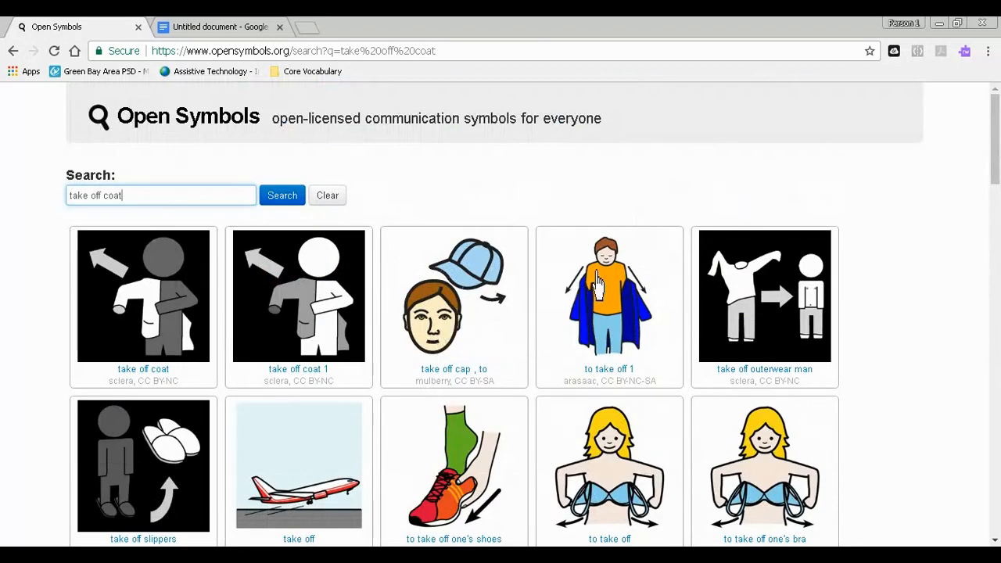
{"action": "right_click", "coordinate": [600, 317]}
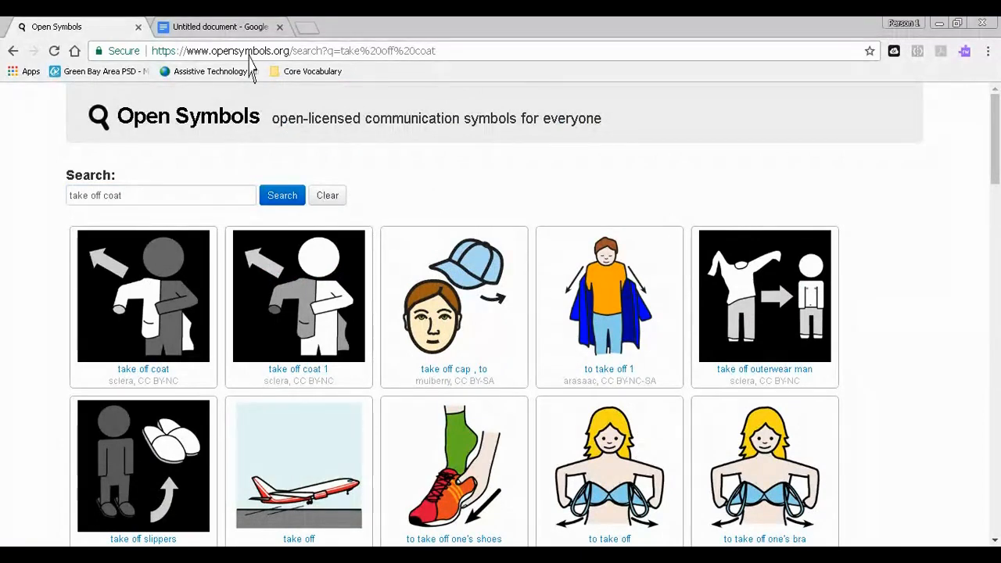
- Paste the copied picture below "Take off coat and backpack" in the Google Docs schedule and shrink it to about 1.2 inches wide
{"action": "left_click", "coordinate": [249, 26]}
{"action": "left_click", "coordinate": [283, 270]}
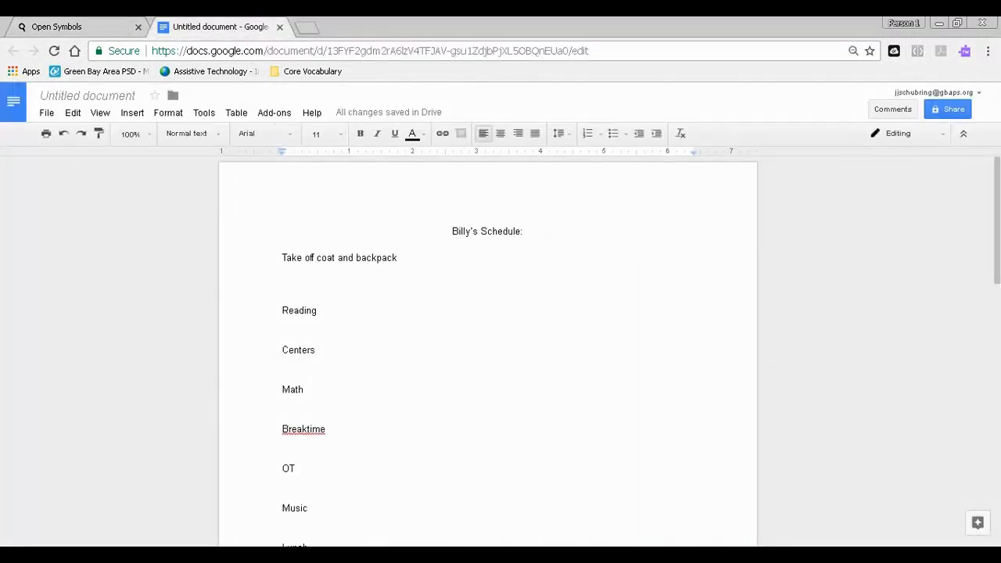
{"action": "right_click", "coordinate": [300, 276]}
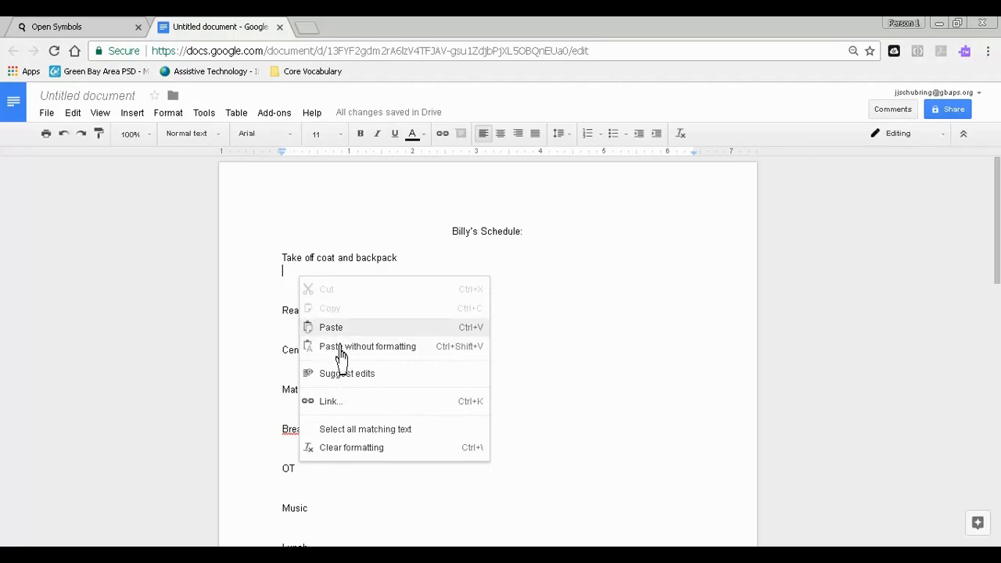
{"action": "left_click", "coordinate": [332, 328]}
{"action": "left_click", "coordinate": [407, 410]}
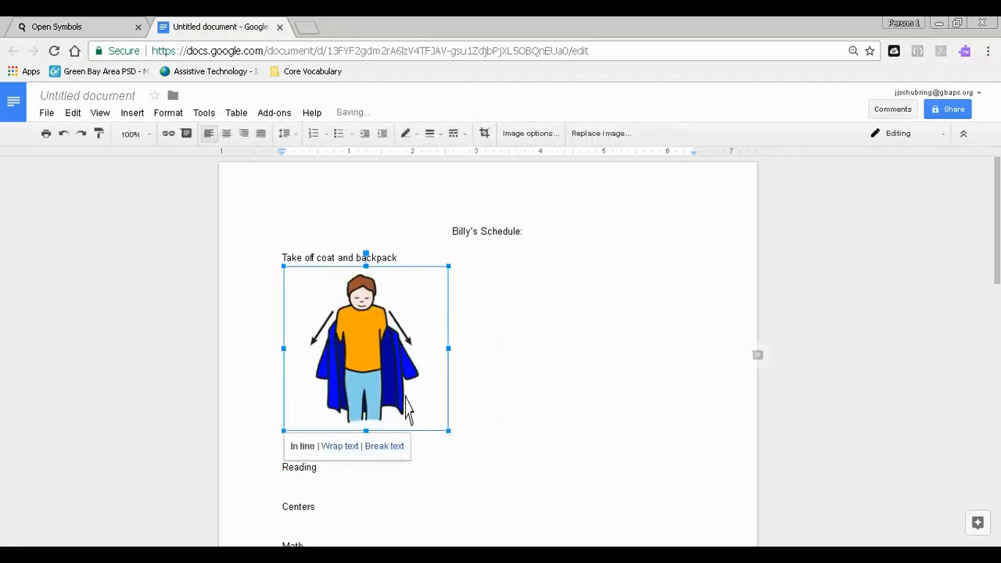
{"action": "left_click_drag", "start_coordinate": [449, 431], "coordinate": [356, 338]}
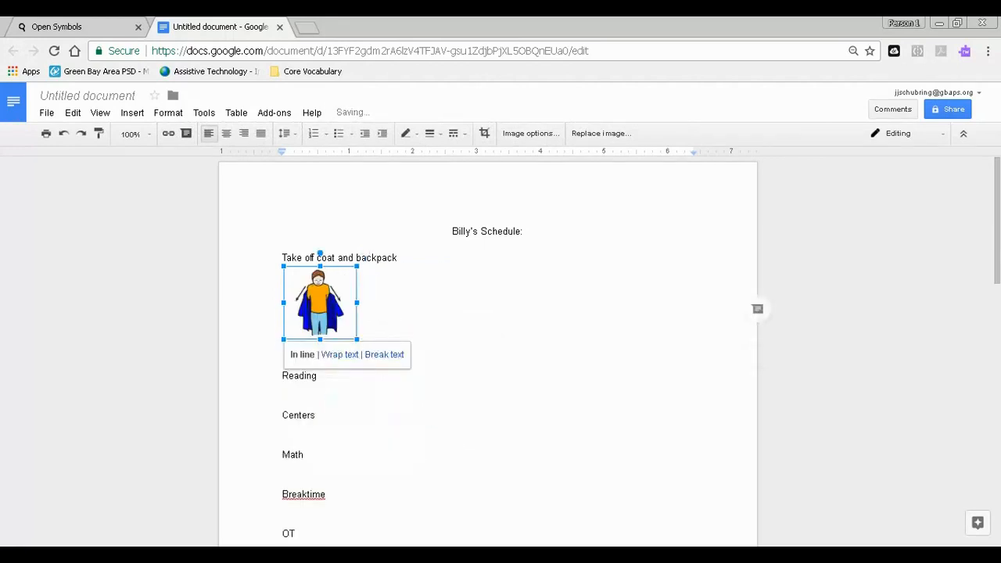
{"action": "left_click", "coordinate": [358, 336]}
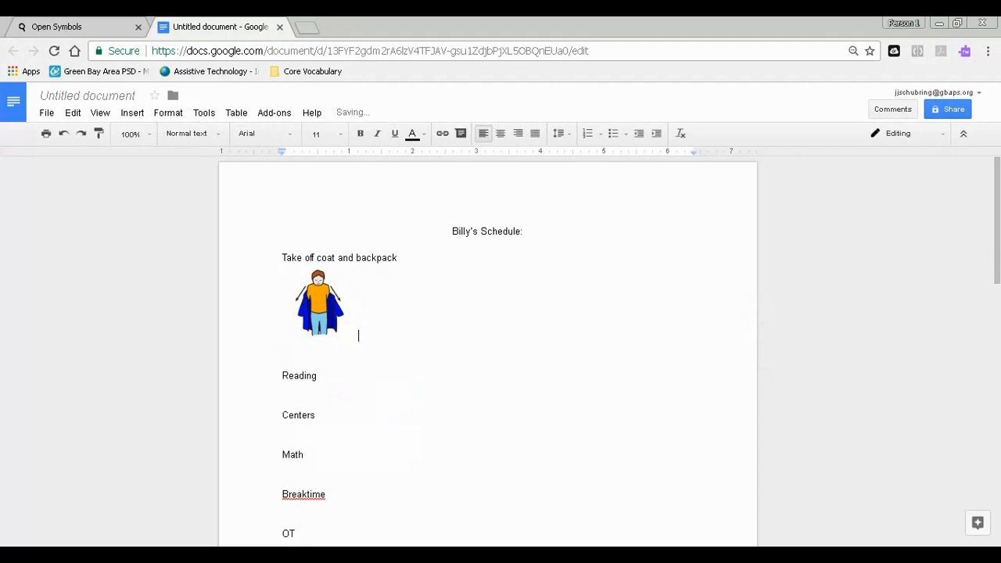
- Return to Open Symbols and replace the previous search with "backpack"
{"action": "left_click", "coordinate": [126, 27]}
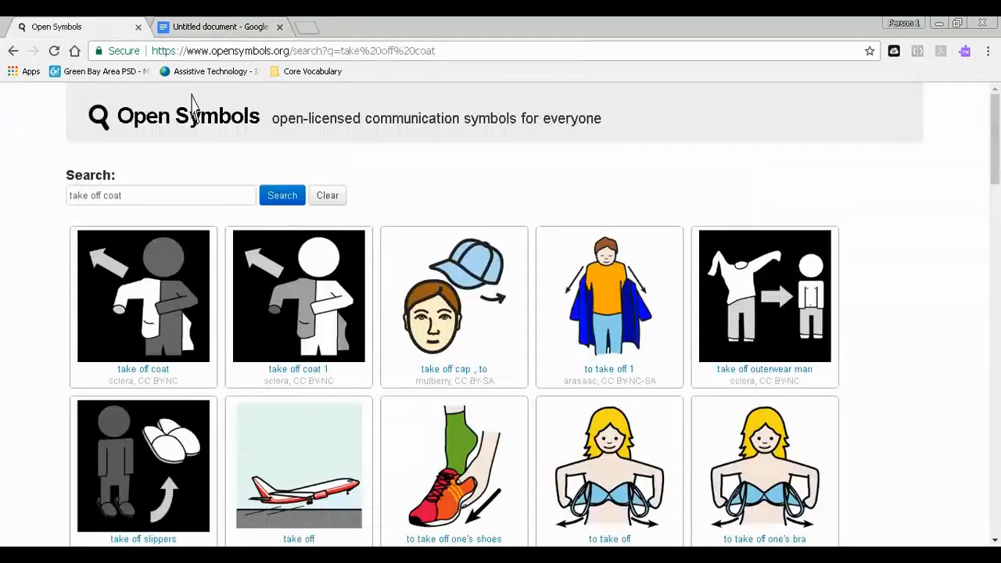
{"action": "key", "text": "ctrl+a"}
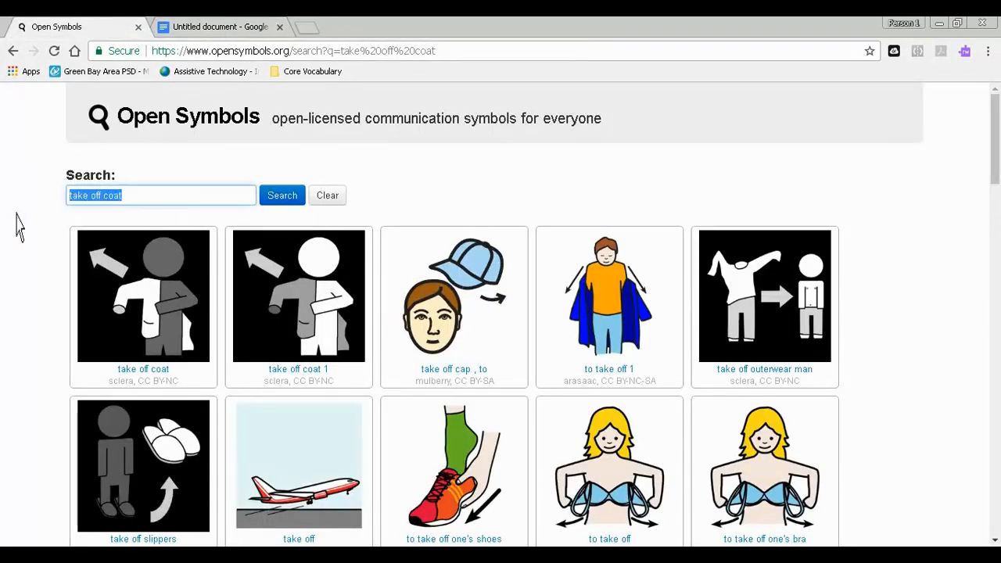
{"action": "type", "text": "B"}
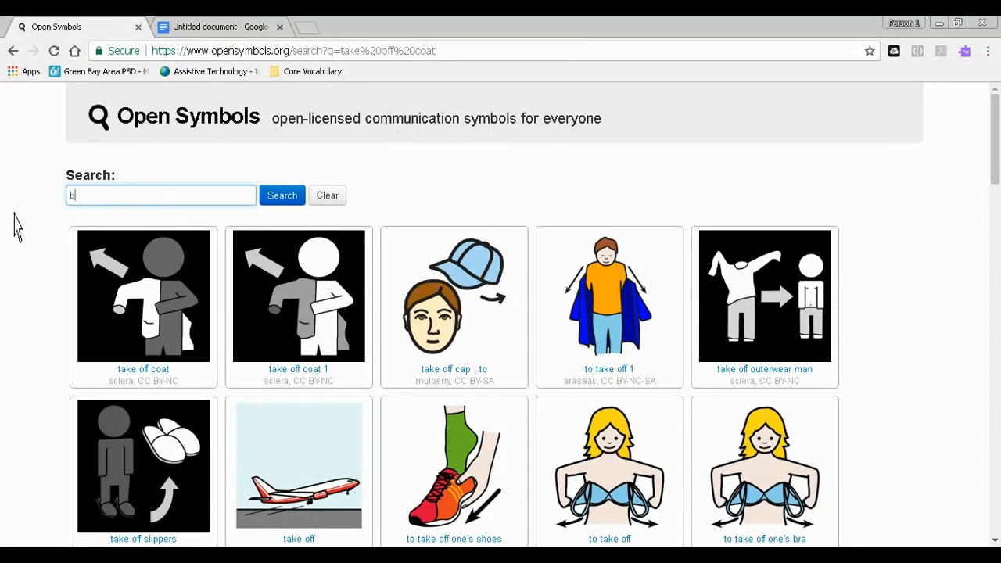
{"action": "type", "text": "ackpack"}
{"action": "key", "text": "Return"}
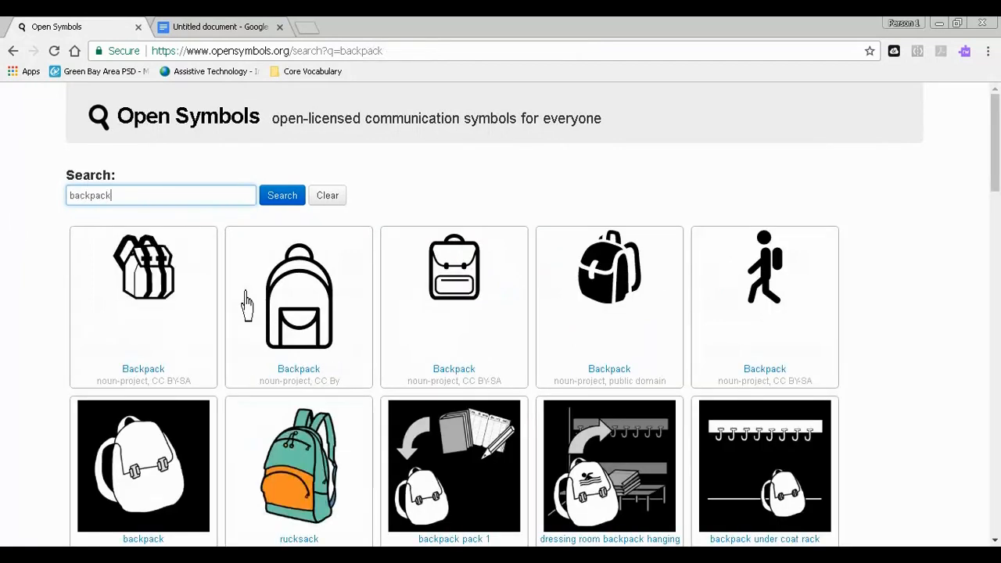
- Copy the teal and orange "rucksack" picture and paste it beside the coat picture in the Google Docs schedule, shrunk to about 0.8 inches wide
{"action": "scroll", "coordinate": [286, 313], "scroll_direction": "down", "scroll_amount": 3}
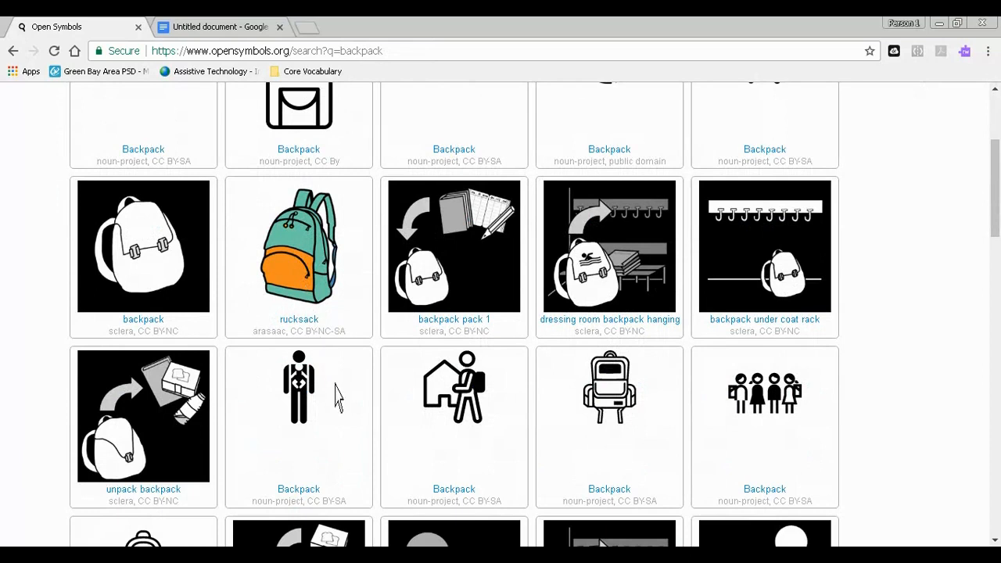
{"action": "left_click", "coordinate": [248, 30]}
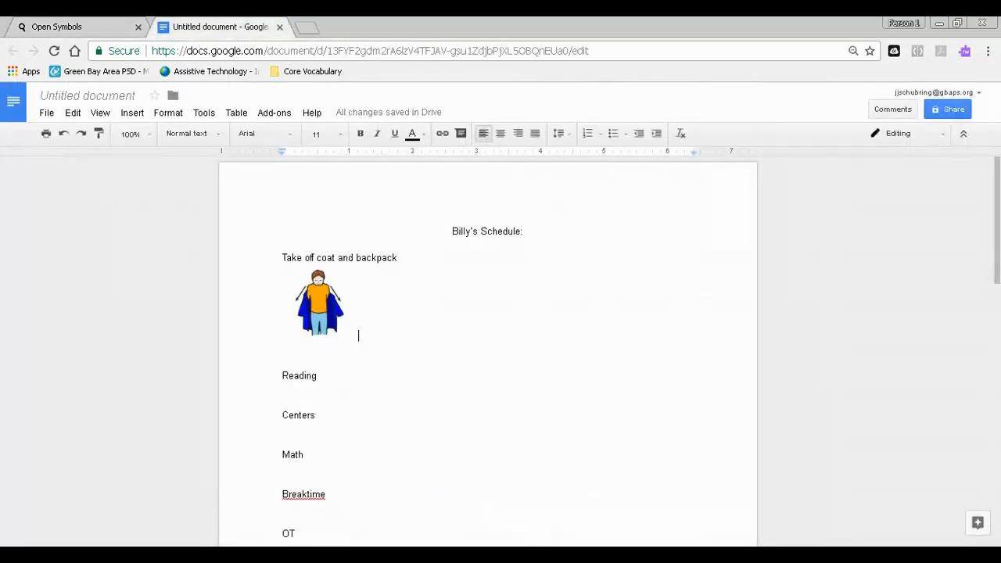
{"action": "right_click", "coordinate": [380, 336]}
{"action": "left_click", "coordinate": [391, 347]}
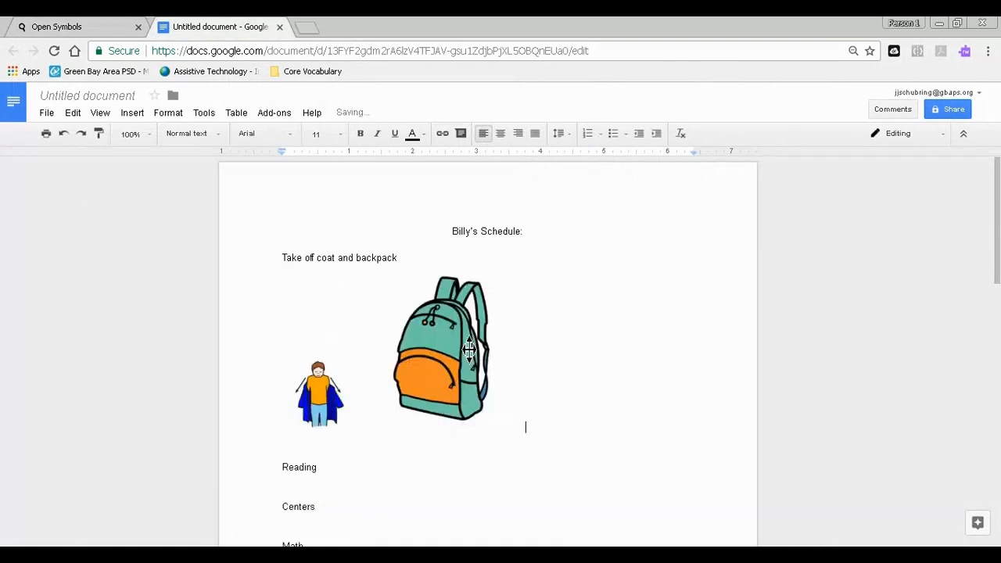
{"action": "left_click", "coordinate": [488, 416]}
{"action": "left_click_drag", "start_coordinate": [525, 432], "coordinate": [415, 292]}
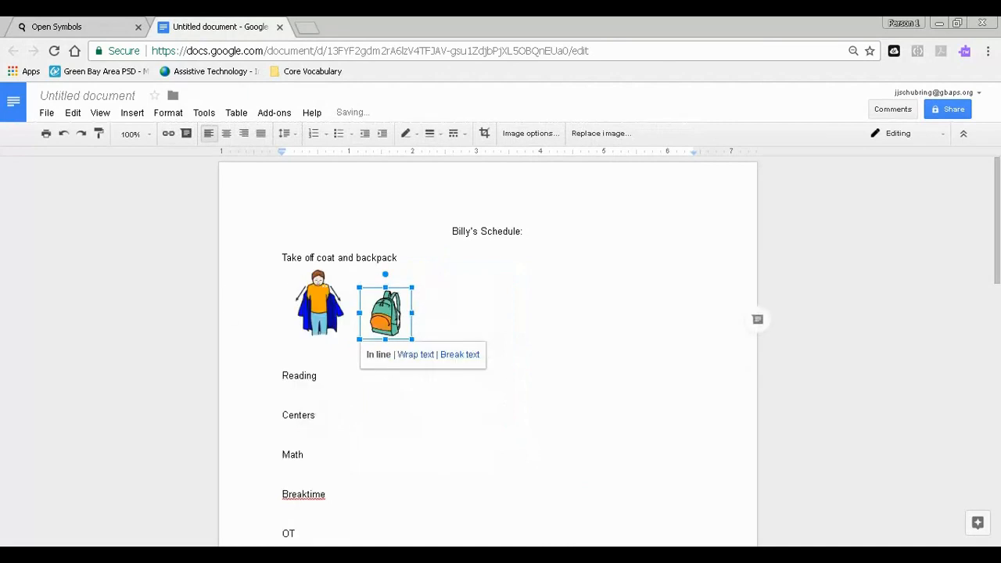
- Place the insertion point below "Reading", switch to Open Symbols and replace the previous search with "english"
{"action": "left_click", "coordinate": [298, 388]}
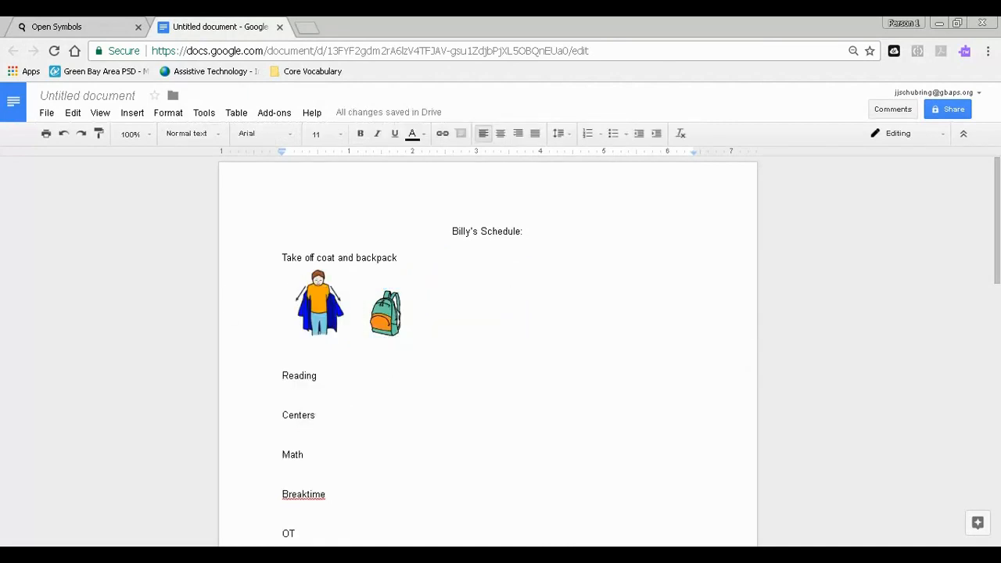
{"action": "left_click", "coordinate": [102, 36]}
{"action": "scroll", "coordinate": [264, 219], "scroll_direction": "up", "scroll_amount": 3}
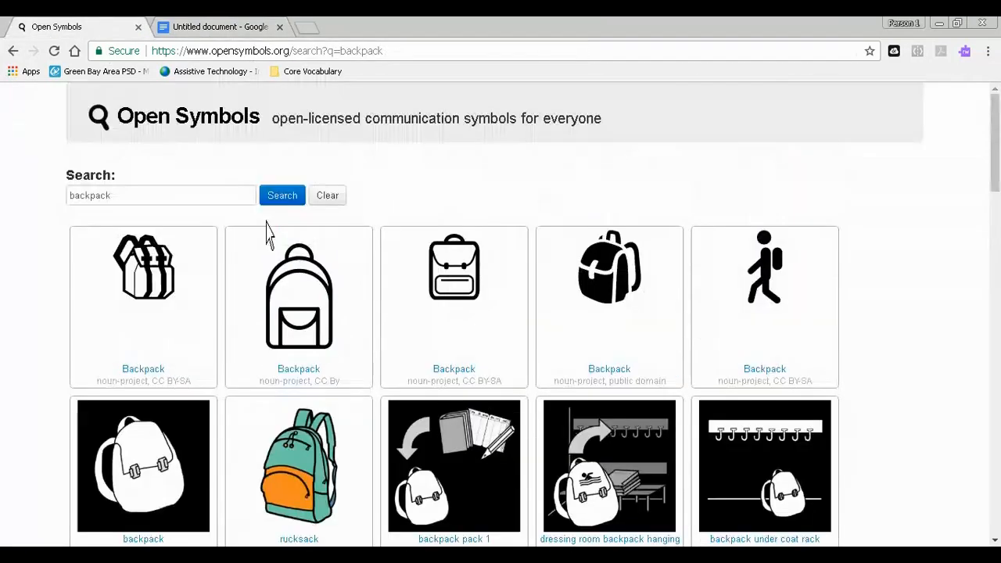
{"action": "left_click_drag", "start_coordinate": [117, 196], "coordinate": [9, 209]}
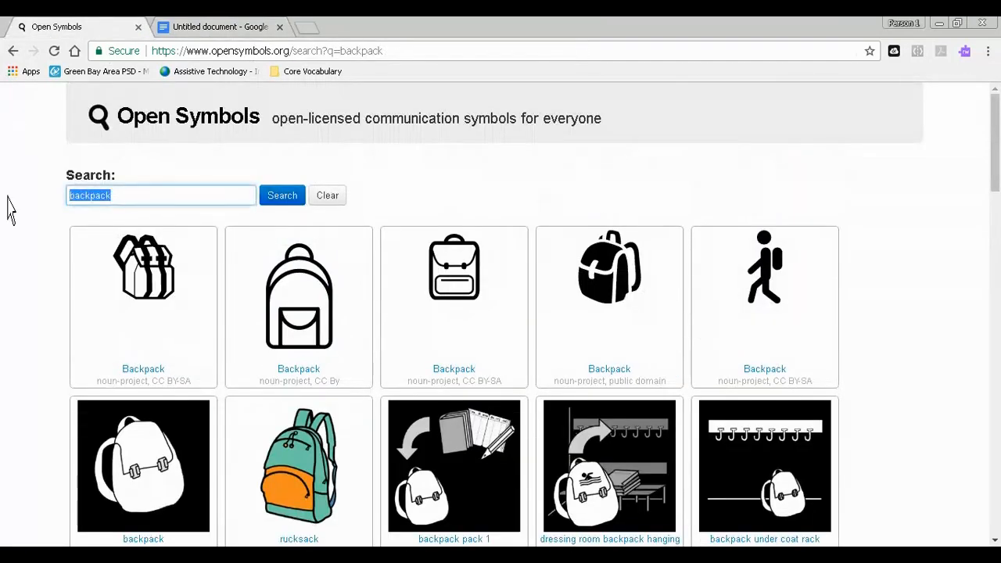
{"action": "type", "text": "ENGLI"}
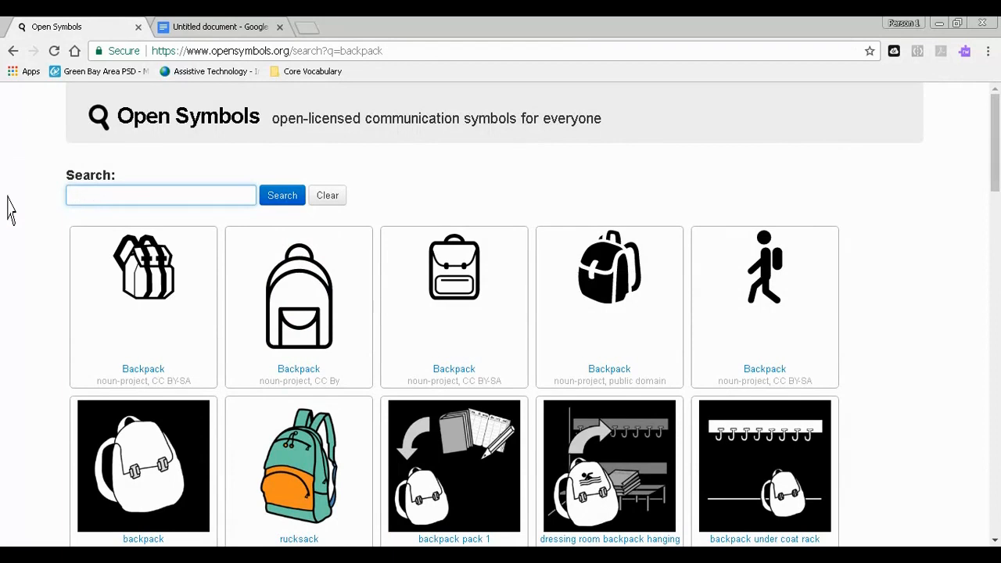
{"action": "key", "text": "Return"}
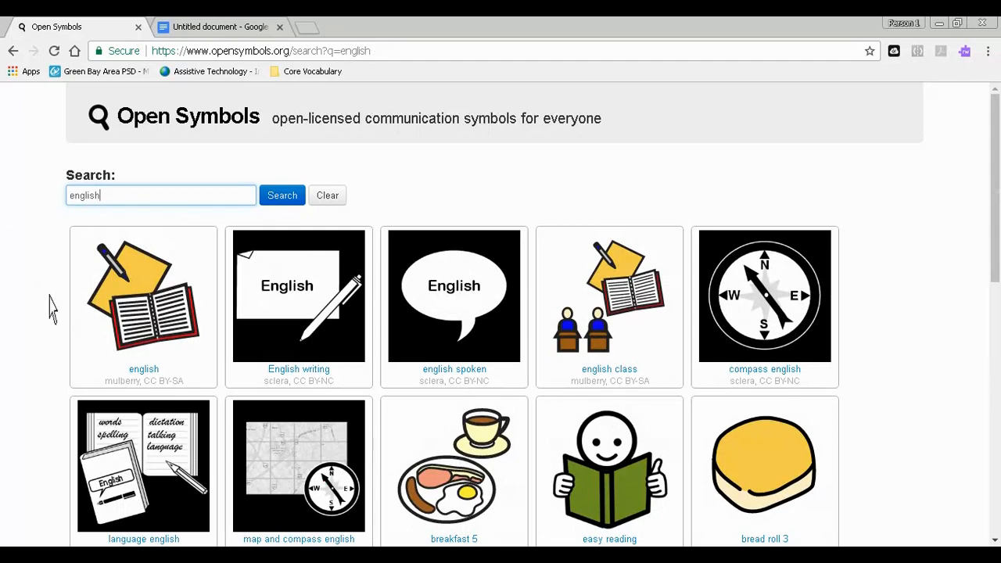
- Copy the "english" book-and-pen picture and paste it below "Reading" in the Google Docs schedule, shrunk to about 1.1 inches wide
{"action": "scroll", "coordinate": [305, 360], "scroll_direction": "down", "scroll_amount": 3}
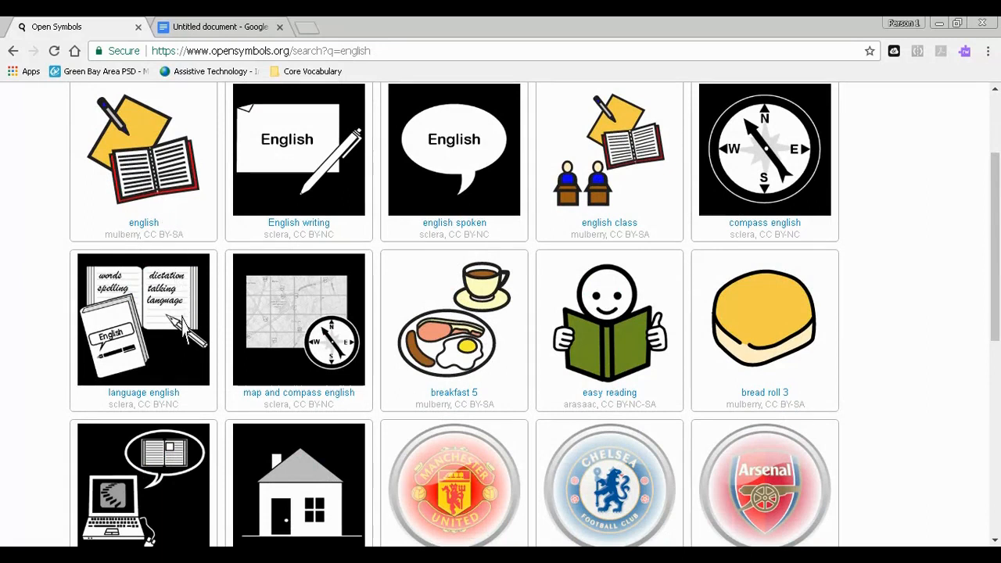
{"action": "left_click", "coordinate": [208, 27]}
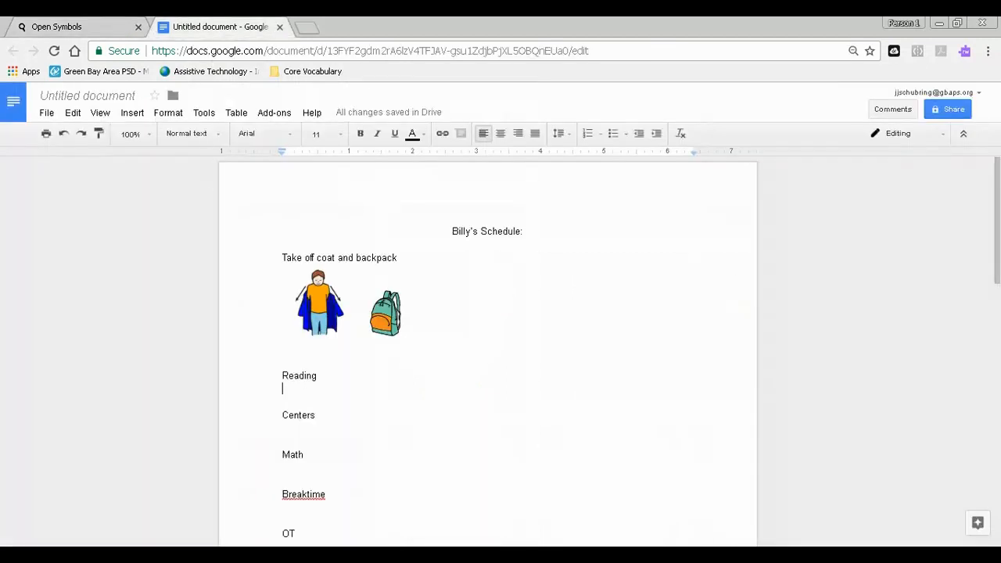
{"action": "right_click", "coordinate": [316, 401]}
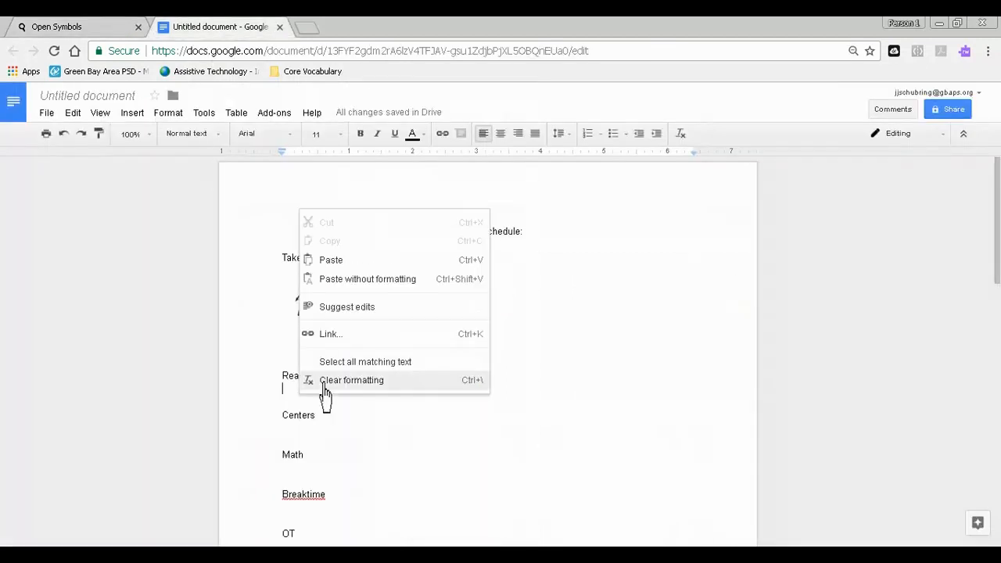
{"action": "left_click", "coordinate": [334, 272]}
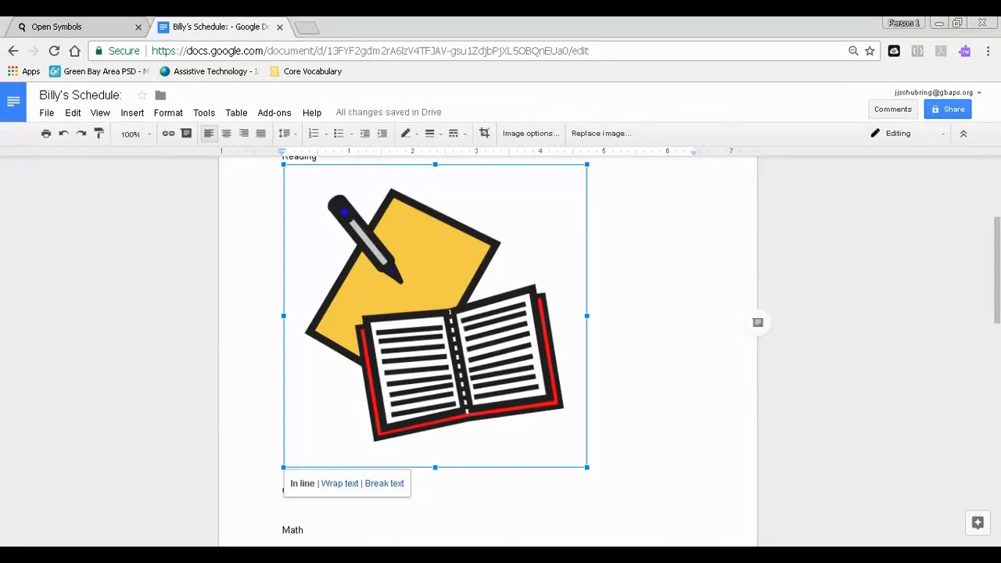
{"action": "left_click_drag", "start_coordinate": [586, 466], "coordinate": [360, 227]}
{"action": "left_click_drag", "start_coordinate": [361, 223], "coordinate": [362, 223]}
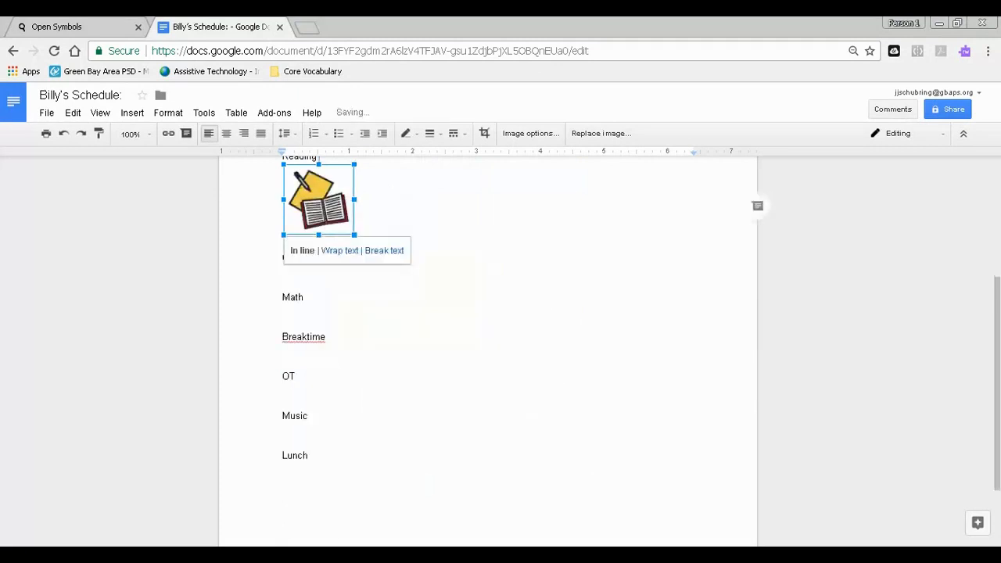
- Return to Open Symbols, search for "centers" and look through the results for a suitable picture
{"action": "left_click", "coordinate": [285, 284]}
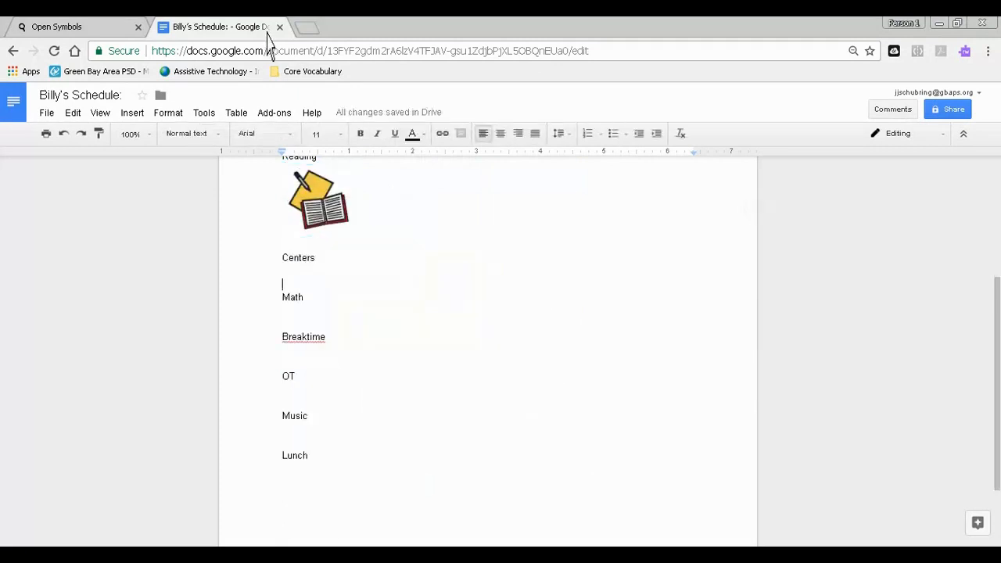
{"action": "left_click", "coordinate": [78, 27]}
{"action": "left_click", "coordinate": [144, 198]}
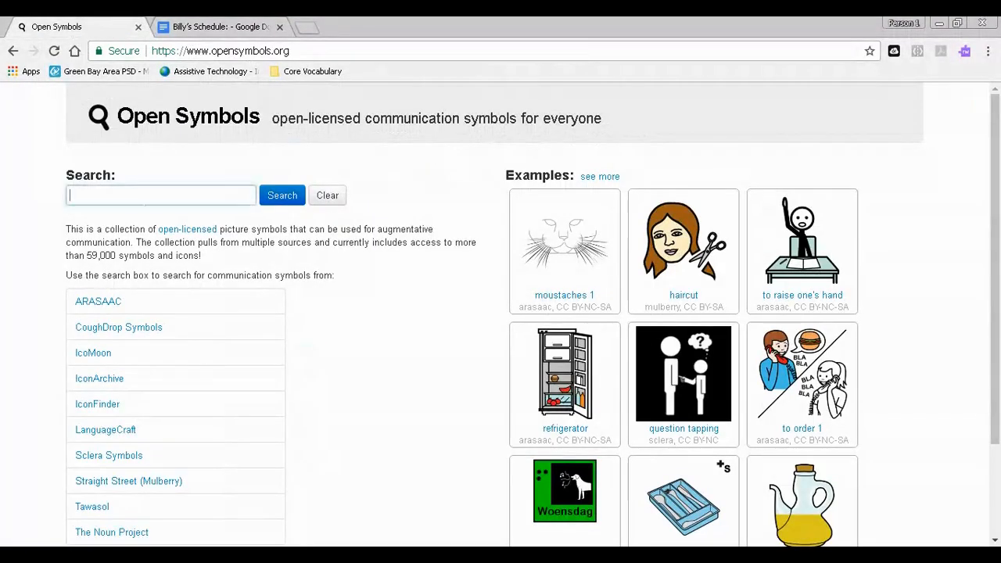
{"action": "type", "text": "center"}
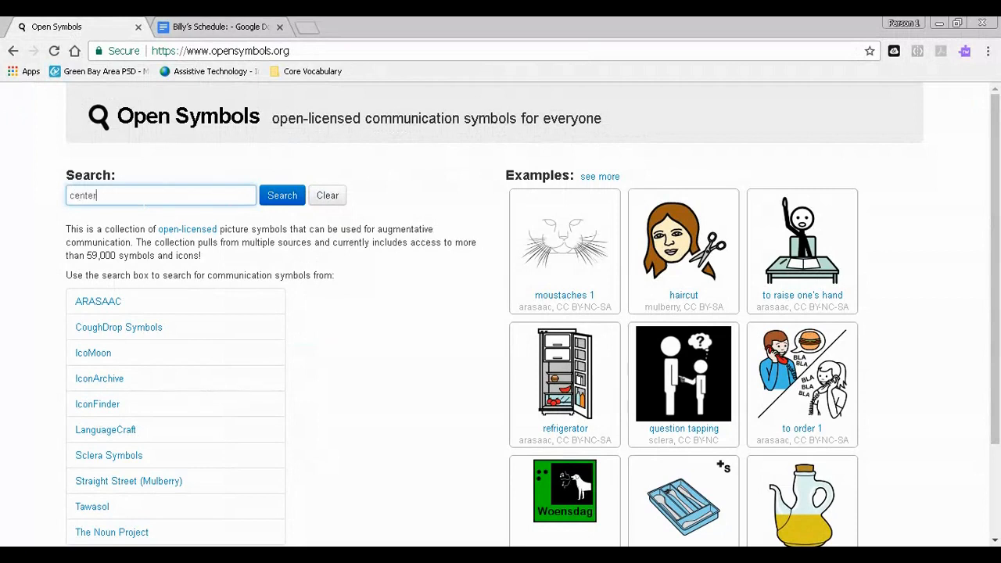
{"action": "type", "text": "s"}
{"action": "key", "text": "Return"}
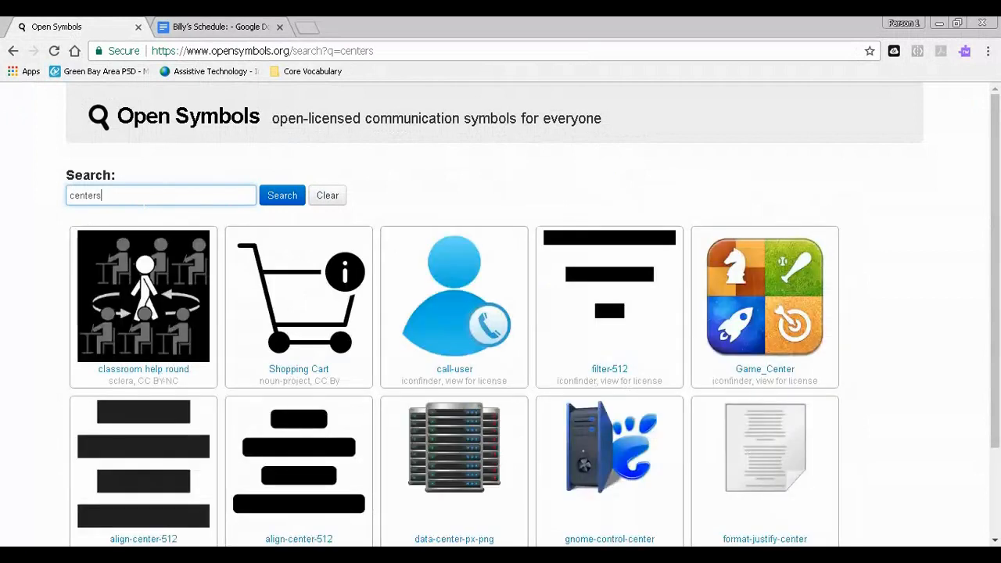
{"action": "scroll", "coordinate": [300, 367], "scroll_direction": "down", "scroll_amount": 3}
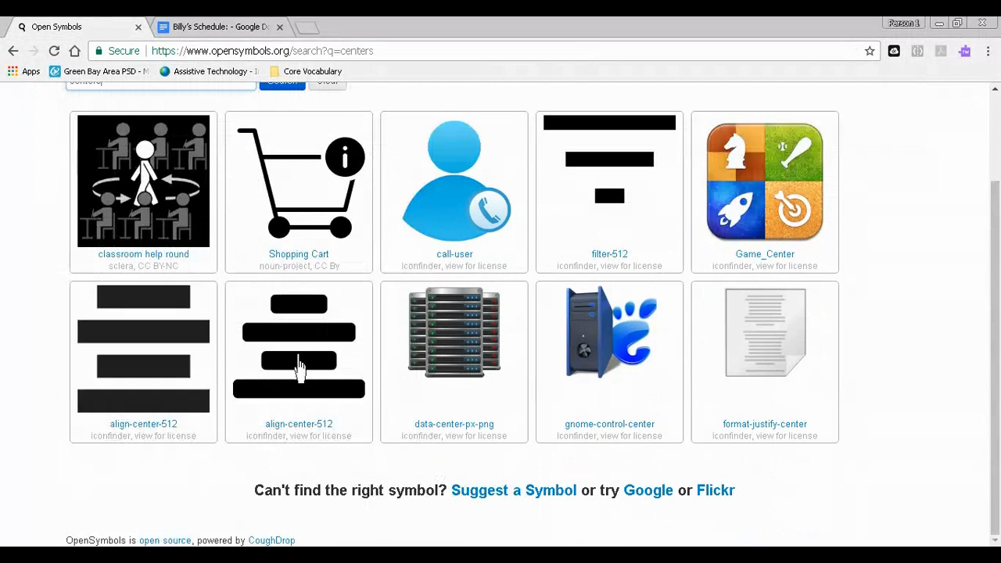
- Replace the "centers" search with "group"
{"action": "scroll", "coordinate": [300, 368], "scroll_direction": "up", "scroll_amount": 2}
{"action": "key", "text": "ctrl+a"}
{"action": "type", "text": "group"}
{"action": "key", "text": "Return"}
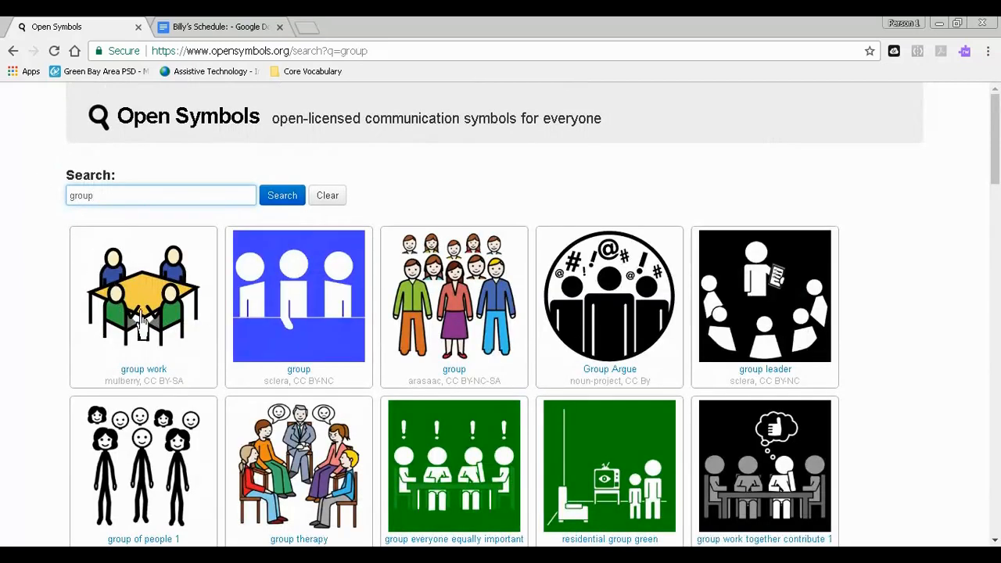
- Look through the group results and copy the "group work" picture of four people around a yellow table
{"action": "scroll", "coordinate": [136, 323], "scroll_direction": "down", "scroll_amount": 6}
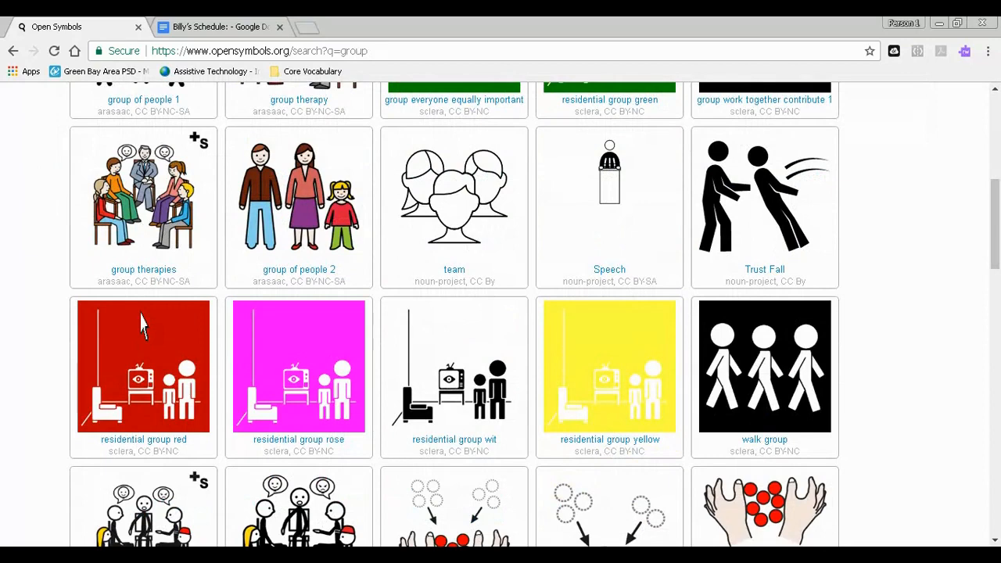
{"action": "scroll", "coordinate": [141, 324], "scroll_direction": "down", "scroll_amount": 5}
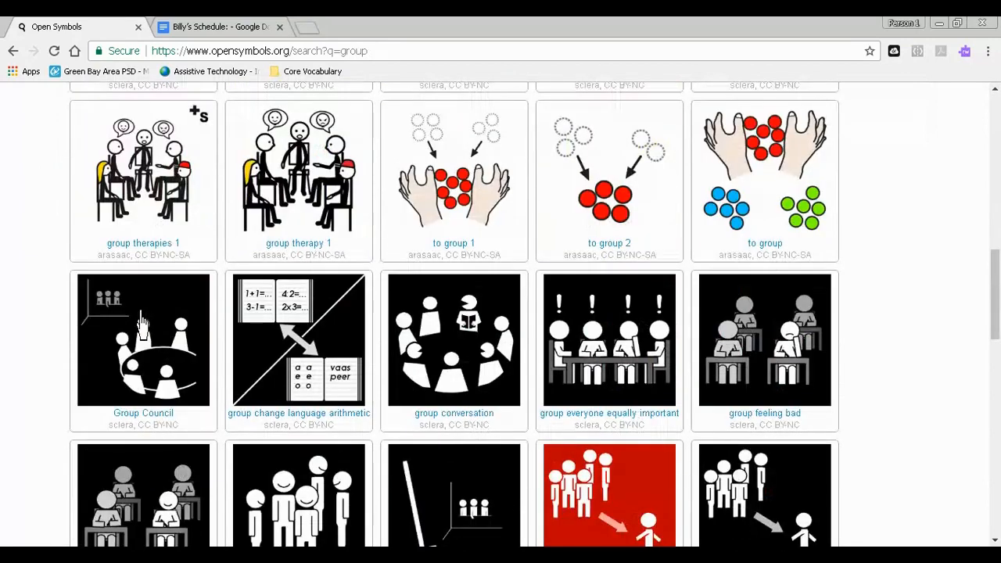
{"action": "scroll", "coordinate": [141, 323], "scroll_direction": "down", "scroll_amount": 10}
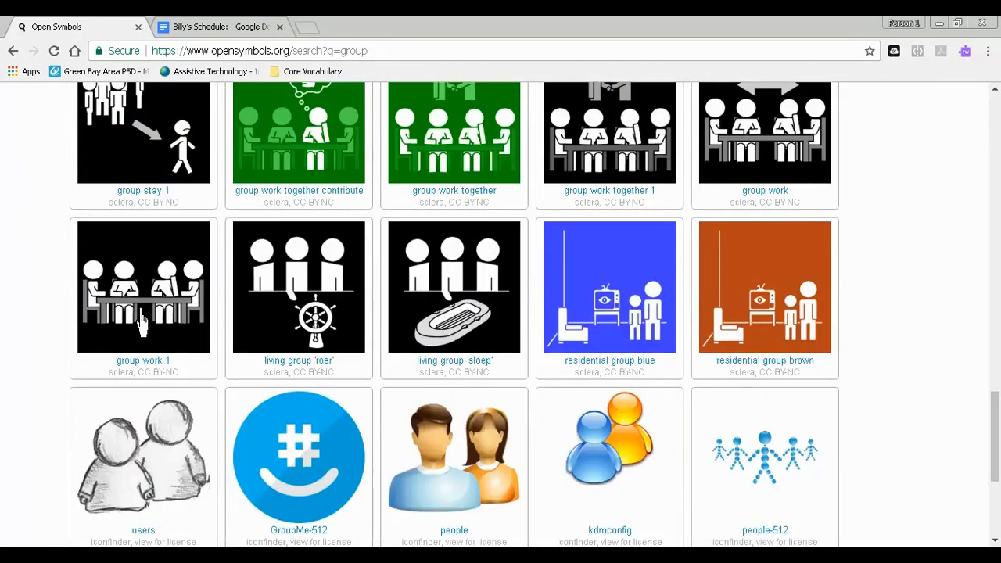
{"action": "scroll", "coordinate": [141, 323], "scroll_direction": "down", "scroll_amount": 1}
{"action": "scroll", "coordinate": [141, 320], "scroll_direction": "down", "scroll_amount": 3}
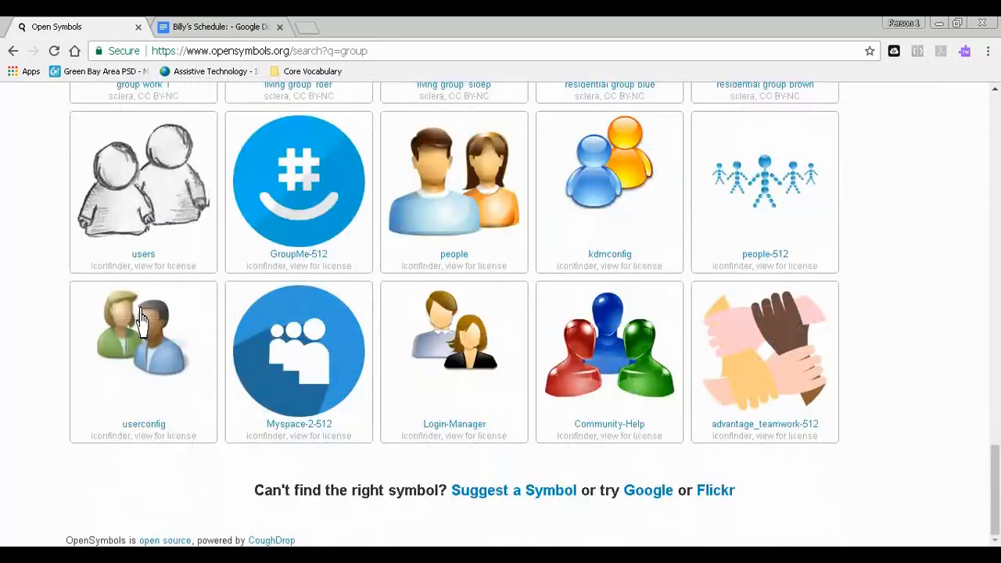
{"action": "scroll", "coordinate": [141, 320], "scroll_direction": "up", "scroll_amount": 20}
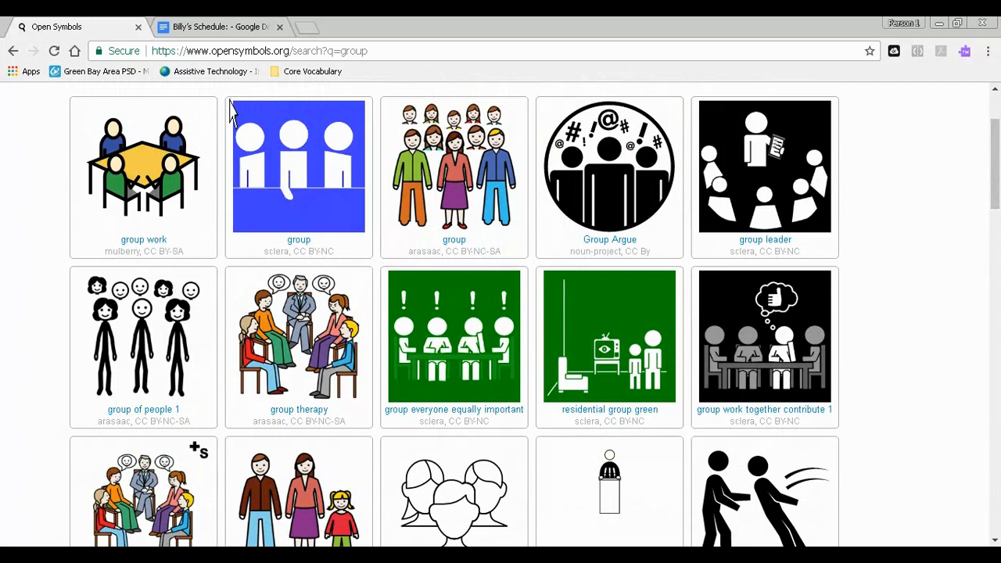
- Paste the copied group picture below "Centers" in the Google Docs schedule and shrink it to about 1.3 inches wide
{"action": "left_click", "coordinate": [211, 27]}
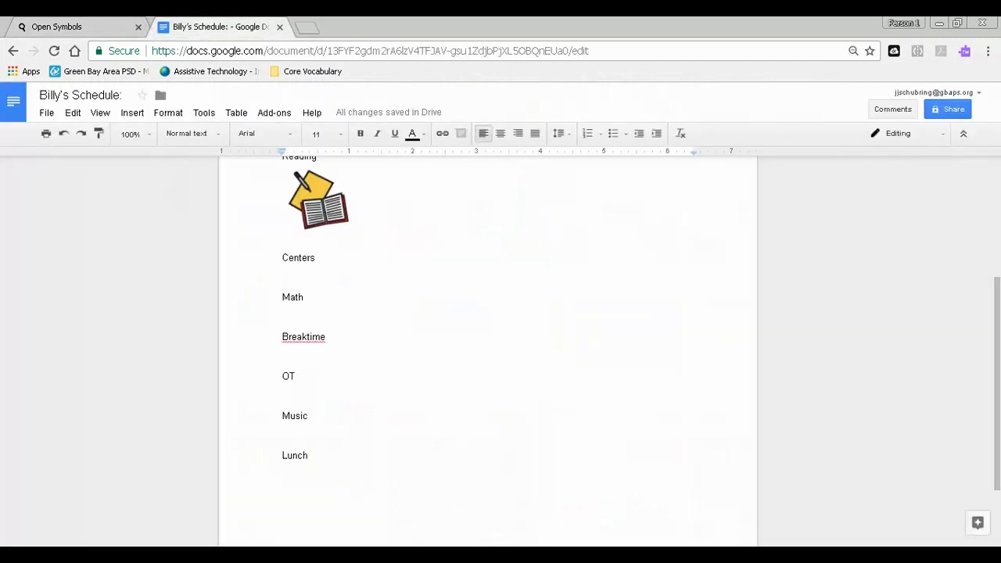
{"action": "right_click", "coordinate": [286, 275]}
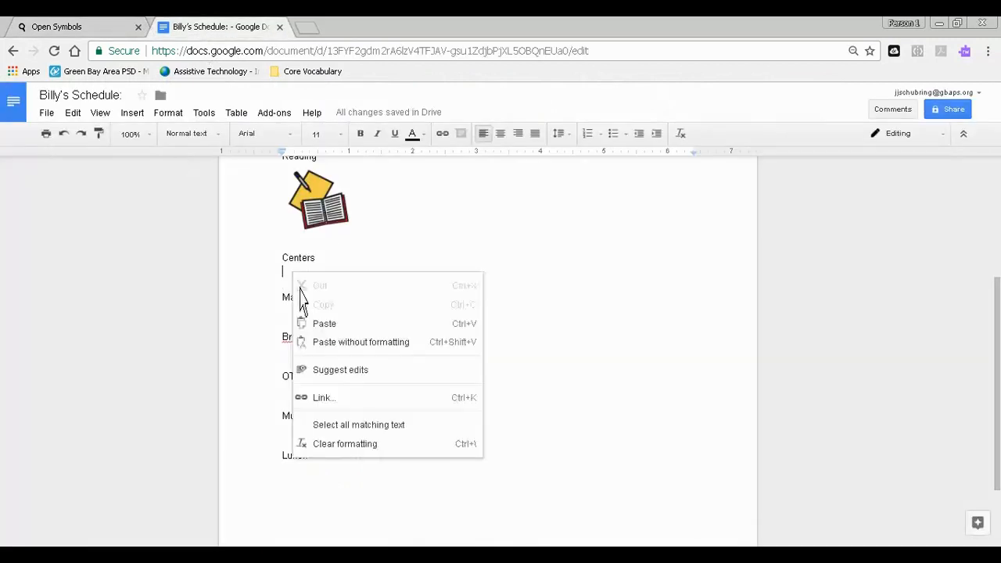
{"action": "left_click", "coordinate": [344, 323]}
{"action": "left_click", "coordinate": [610, 391]}
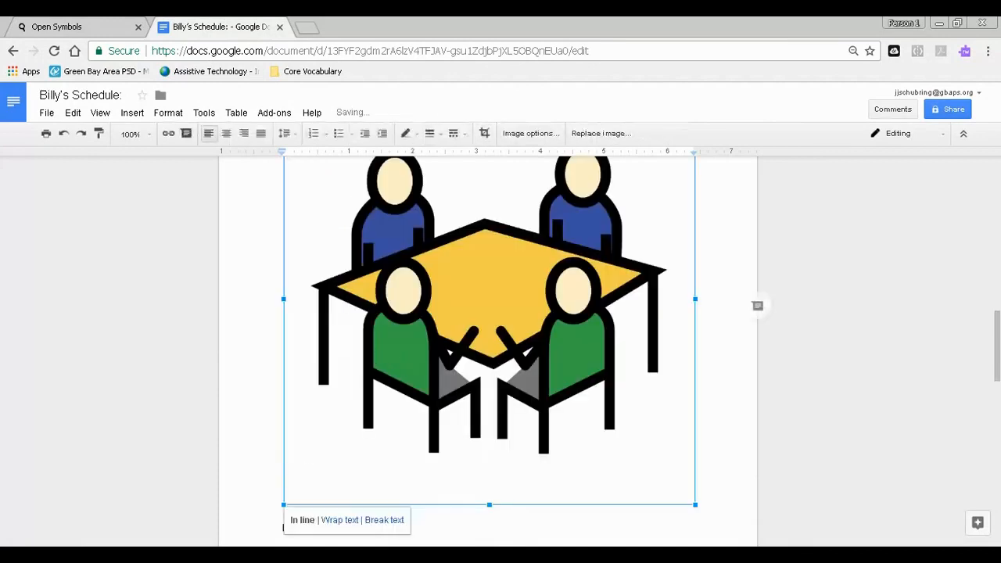
{"action": "left_click_drag", "start_coordinate": [695, 505], "coordinate": [359, 193]}
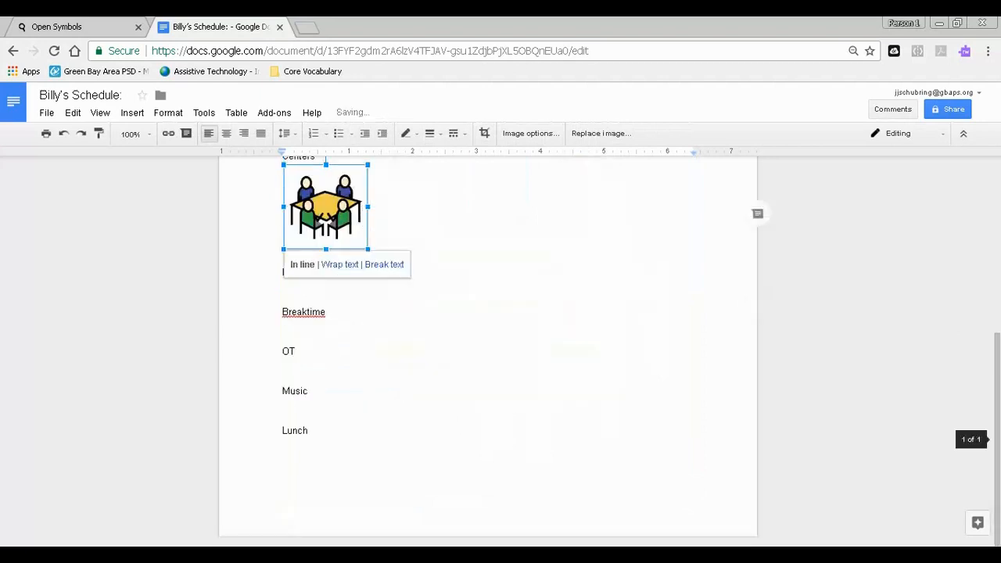
{"action": "scroll", "coordinate": [397, 426], "scroll_direction": "up", "scroll_amount": 2}
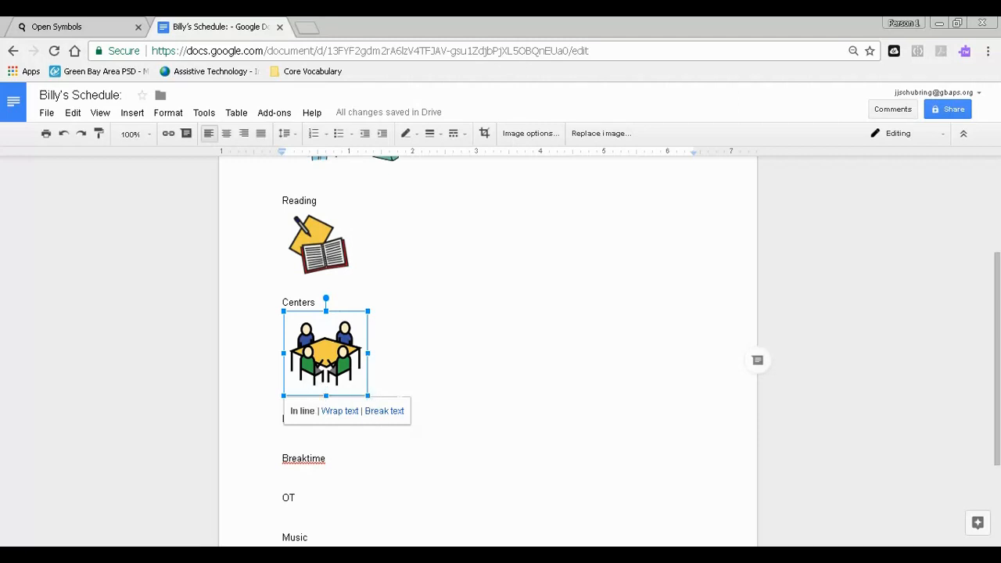
- Place the insertion point below "Math", switch to Open Symbols and replace the previous search with "math"
{"action": "left_click", "coordinate": [413, 432]}
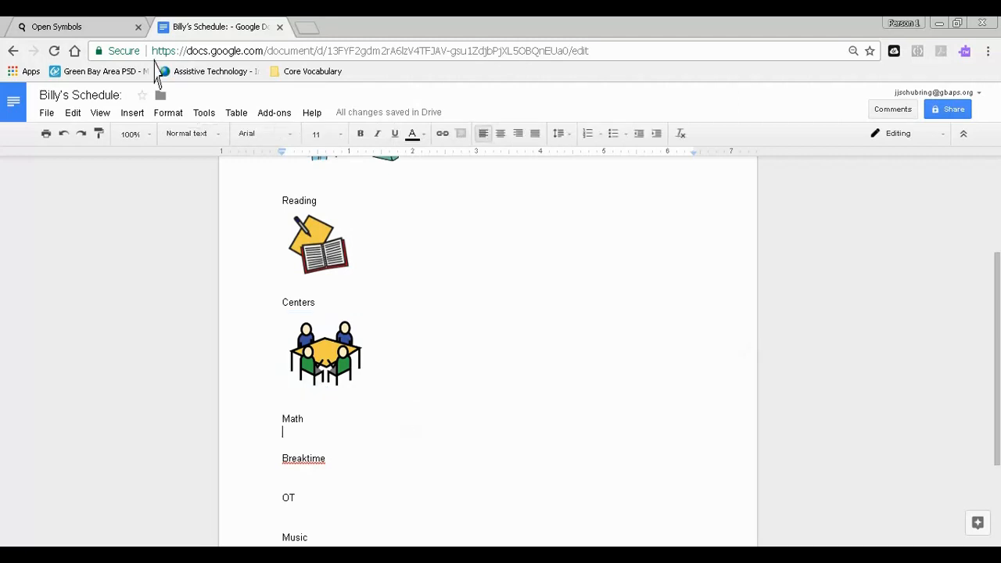
{"action": "left_click", "coordinate": [56, 26]}
{"action": "scroll", "coordinate": [458, 252], "scroll_direction": "up", "scroll_amount": 3}
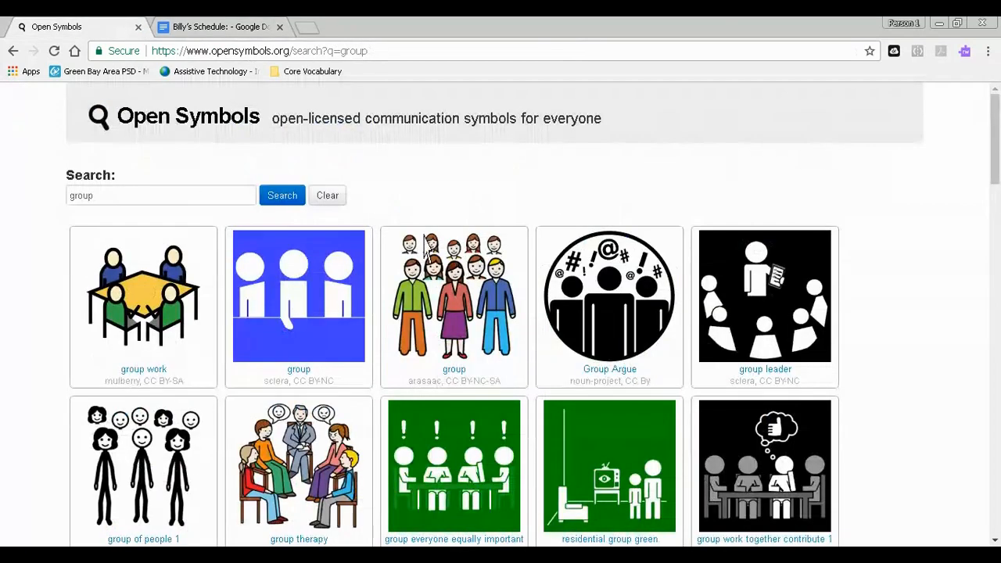
{"action": "left_click_drag", "start_coordinate": [117, 195], "coordinate": [7, 221]}
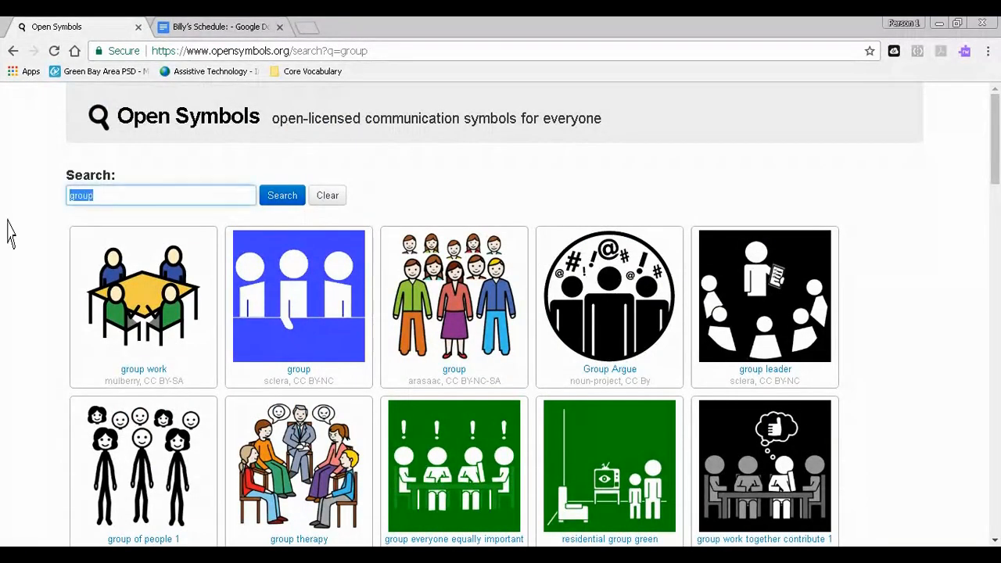
{"action": "type", "text": "math"}
{"action": "key", "text": "Return"}
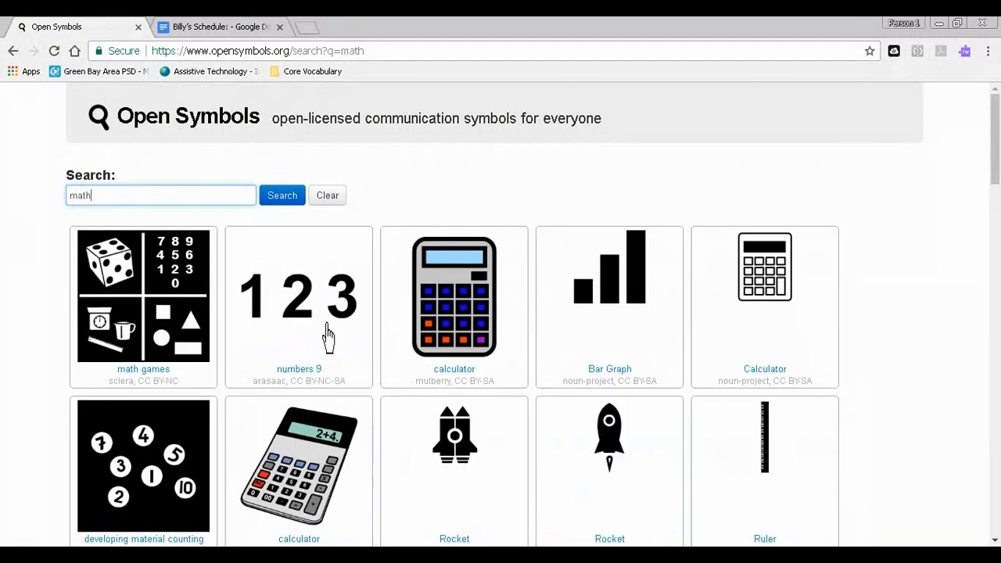
- Look through the math results and replace the "math" search with "money"
{"action": "scroll", "coordinate": [329, 344], "scroll_direction": "down", "scroll_amount": 2}
{"action": "scroll", "coordinate": [329, 348], "scroll_direction": "down", "scroll_amount": 8}
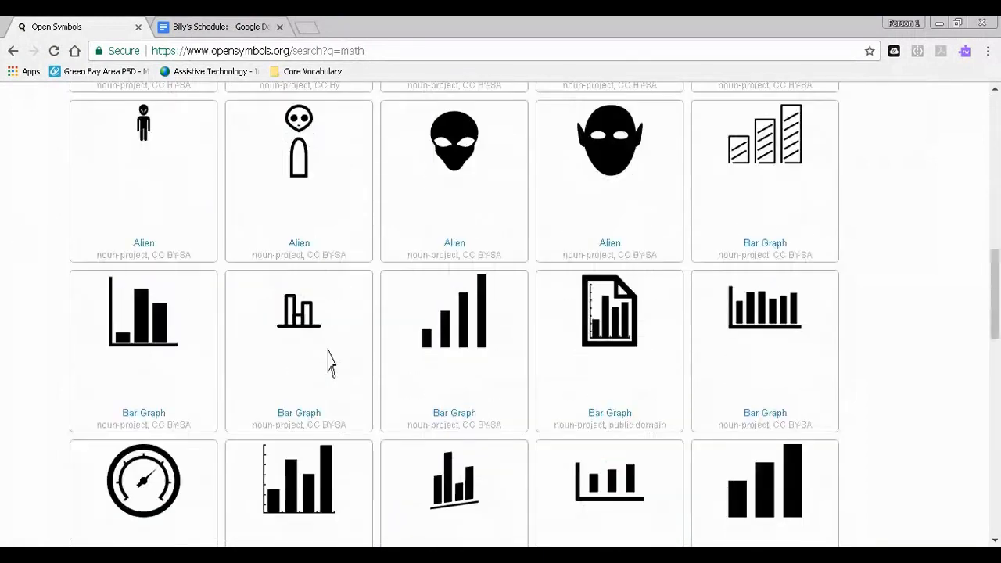
{"action": "scroll", "coordinate": [329, 361], "scroll_direction": "down", "scroll_amount": 6}
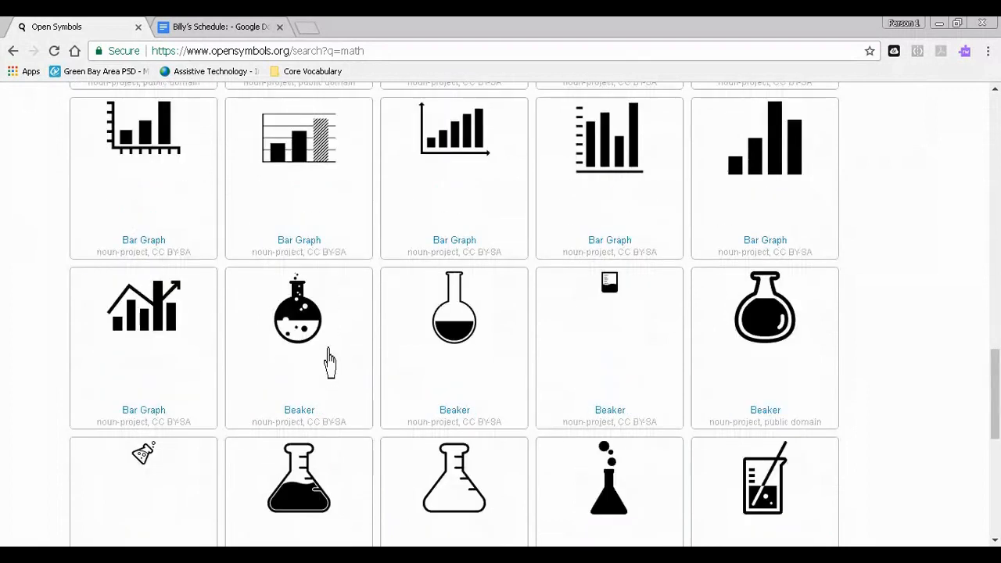
{"action": "scroll", "coordinate": [329, 361], "scroll_direction": "down", "scroll_amount": 6}
{"action": "scroll", "coordinate": [321, 367], "scroll_direction": "up", "scroll_amount": 4}
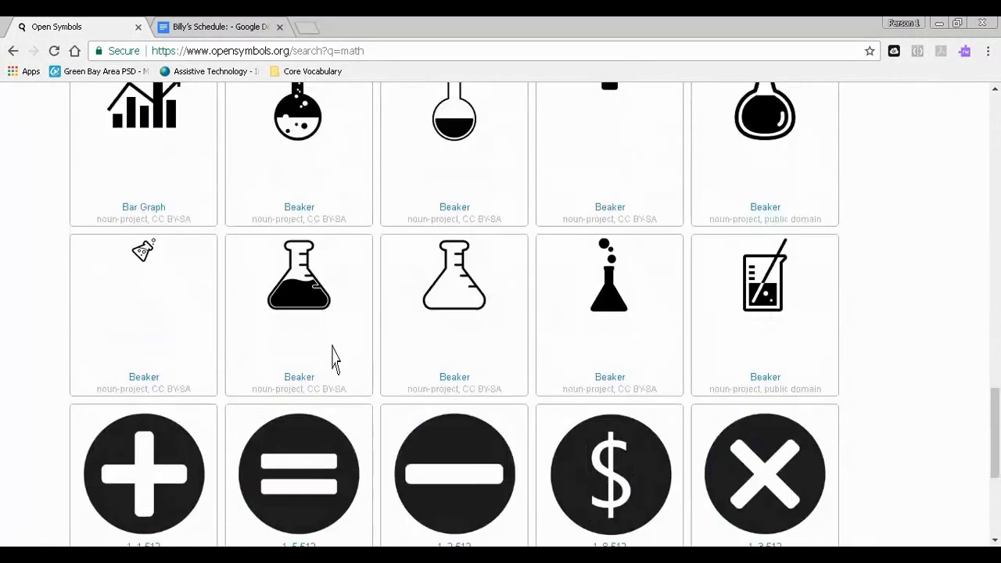
{"action": "scroll", "coordinate": [332, 360], "scroll_direction": "up", "scroll_amount": 10}
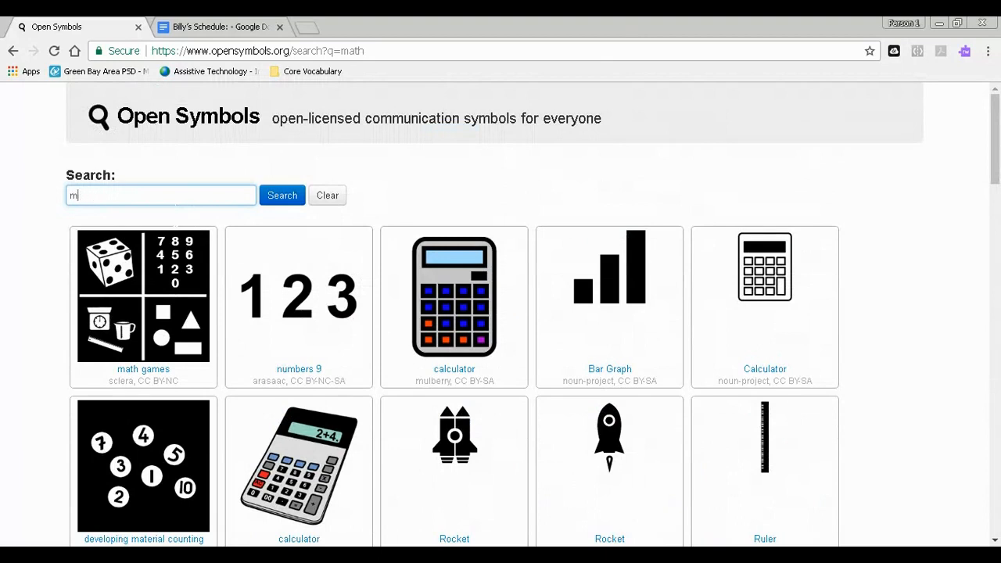
{"action": "key", "text": "Return"}
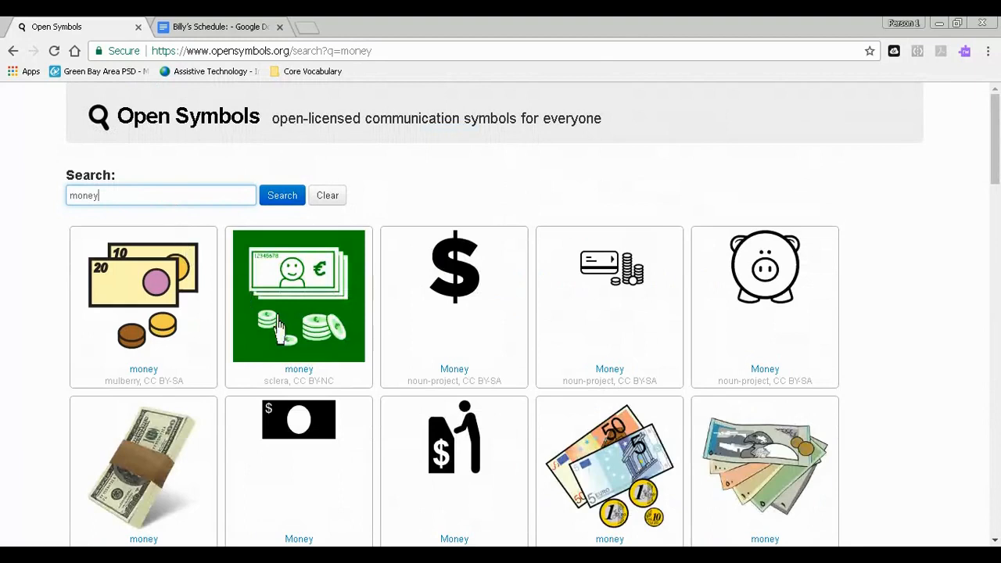
- Look through the money results and copy the "money" picture of two yellow banknotes with two coins
{"action": "scroll", "coordinate": [301, 352], "scroll_direction": "down", "scroll_amount": 2}
{"action": "scroll", "coordinate": [309, 356], "scroll_direction": "down", "scroll_amount": 2}
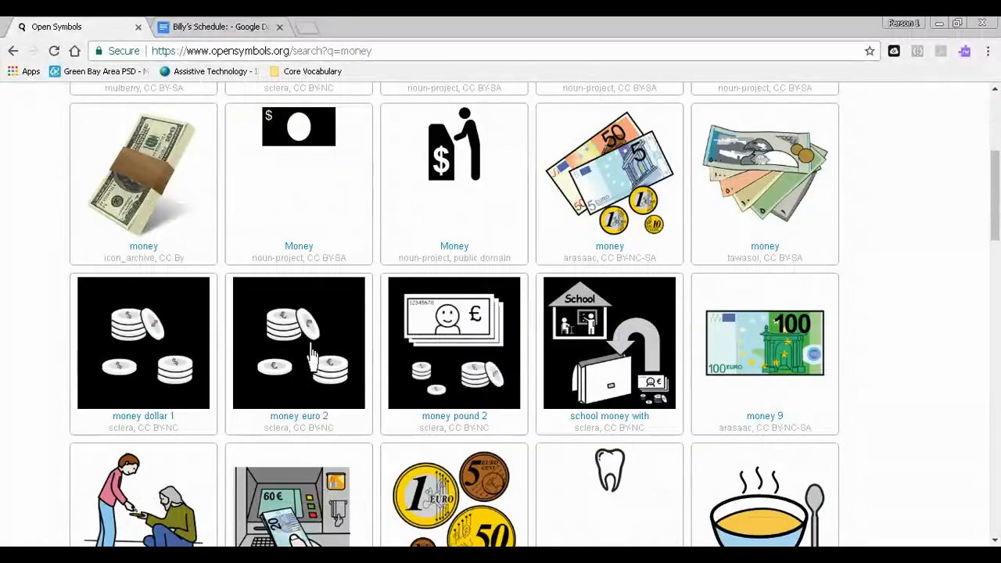
{"action": "scroll", "coordinate": [312, 355], "scroll_direction": "up", "scroll_amount": 4}
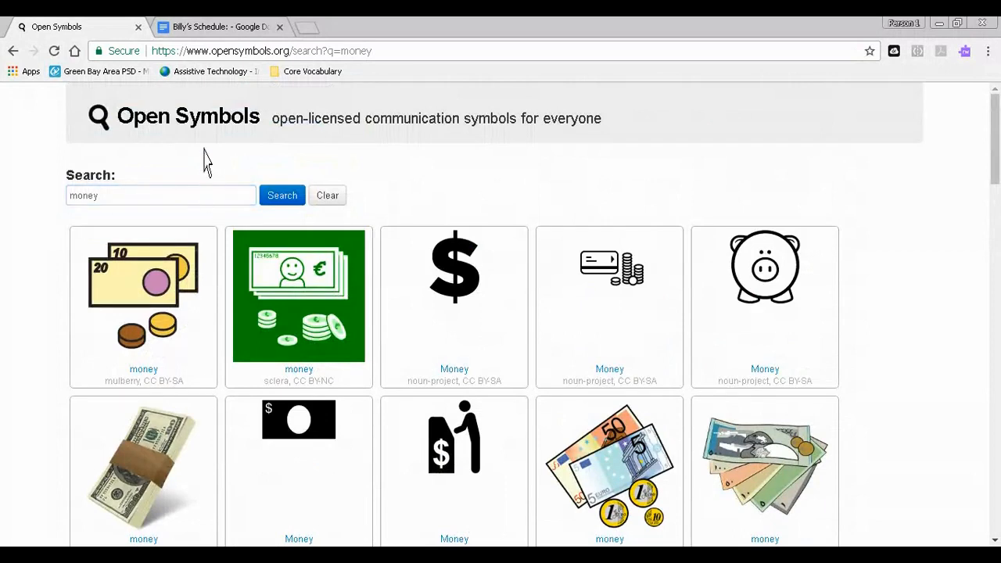
- Paste the copied money picture below "Math" in the Google Docs schedule and shrink it to about 1.3 inches wide
{"action": "left_click", "coordinate": [213, 26]}
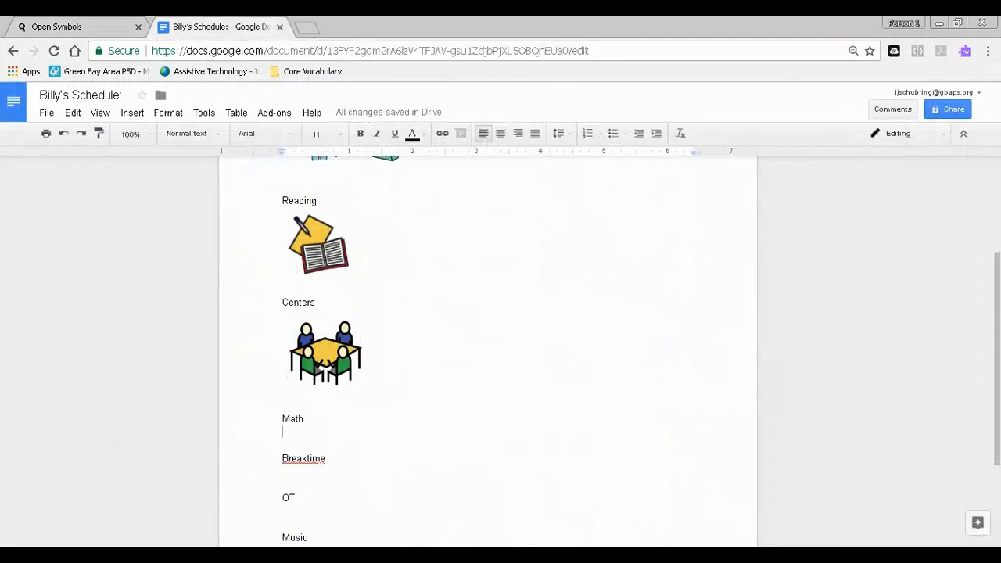
{"action": "right_click", "coordinate": [313, 434]}
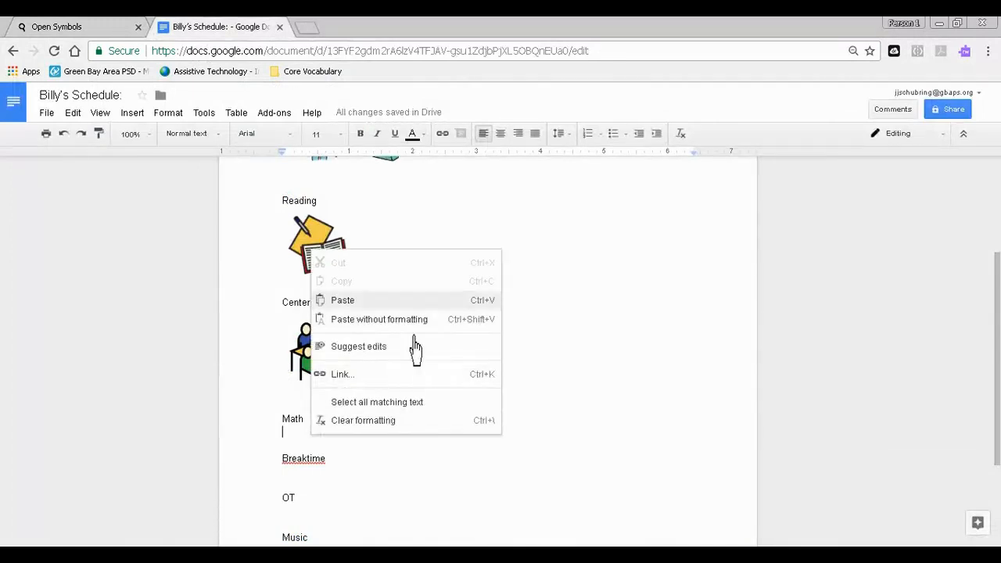
{"action": "left_click", "coordinate": [368, 301]}
{"action": "left_click", "coordinate": [538, 402]}
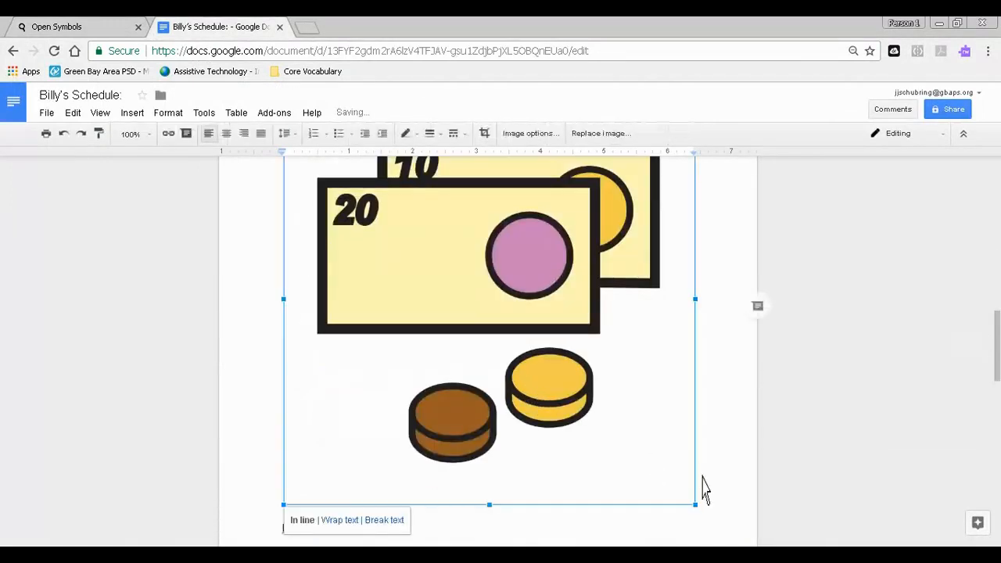
{"action": "left_click_drag", "start_coordinate": [695, 505], "coordinate": [360, 189]}
{"action": "scroll", "coordinate": [485, 352], "scroll_direction": "up", "scroll_amount": 4}
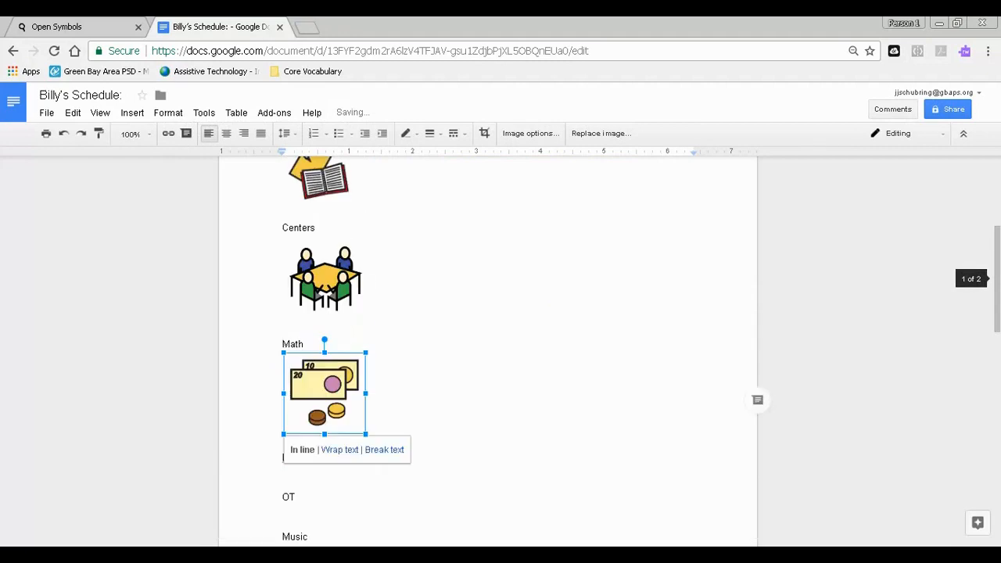
- Place the insertion point below "Breaktime", search Open Symbols for "break" and copy the "beanbag" picture
{"action": "left_click", "coordinate": [290, 438]}
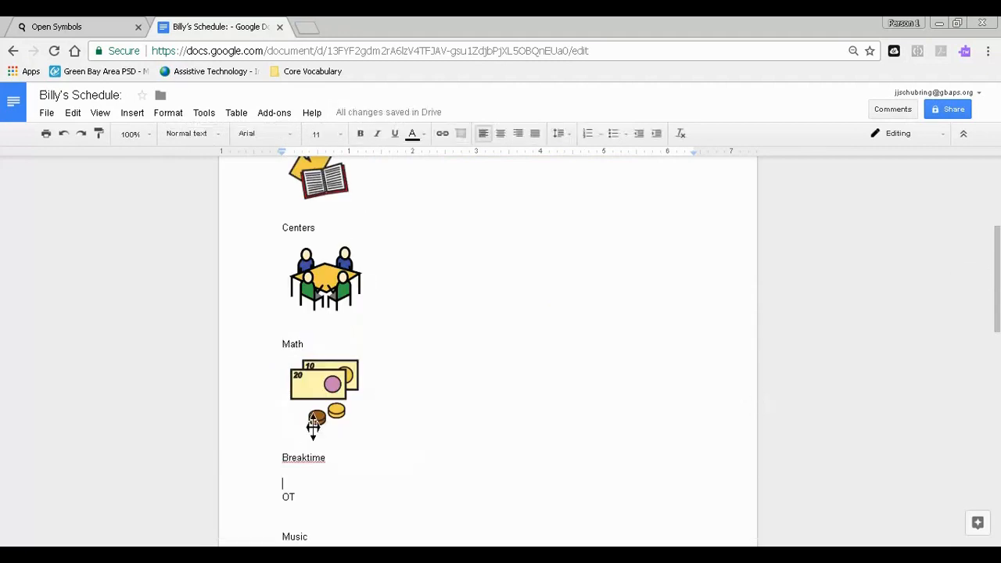
{"action": "left_click", "coordinate": [86, 27]}
{"action": "key", "text": "ctrl+a"}
{"action": "type", "text": "break"}
{"action": "key", "text": "Return"}
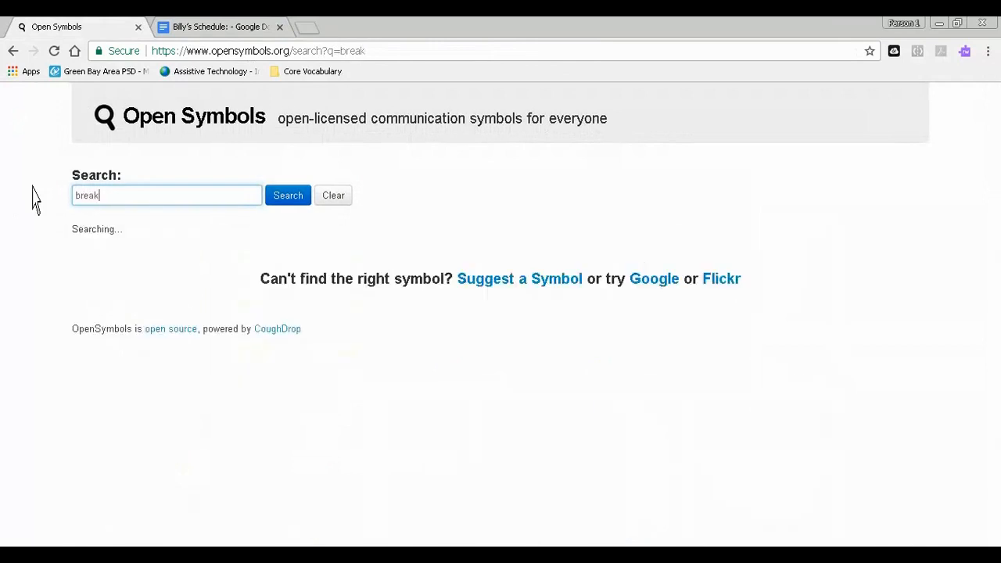
{"action": "scroll", "coordinate": [454, 328], "scroll_direction": "down", "scroll_amount": 10}
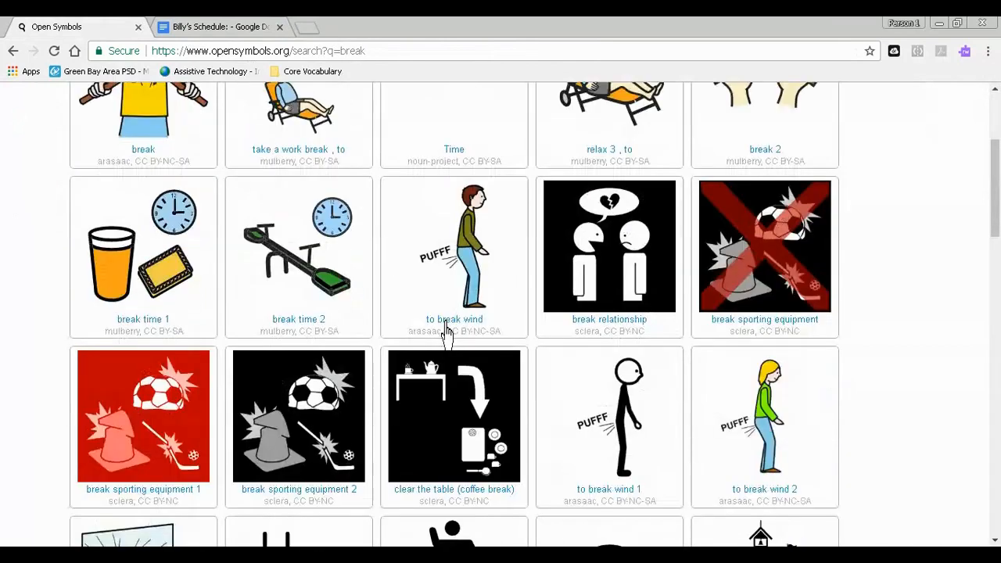
{"action": "scroll", "coordinate": [532, 297], "scroll_direction": "down", "scroll_amount": 5}
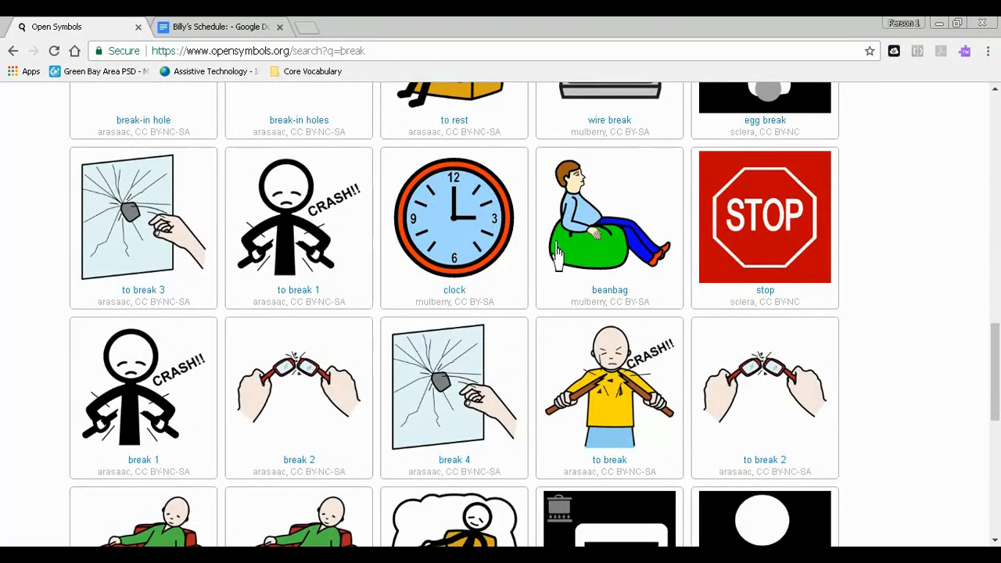
- Paste the copied beanbag picture below "Breaktime" in the Google Docs schedule and shrink it to about 0.7 inches wide
{"action": "left_click", "coordinate": [221, 29]}
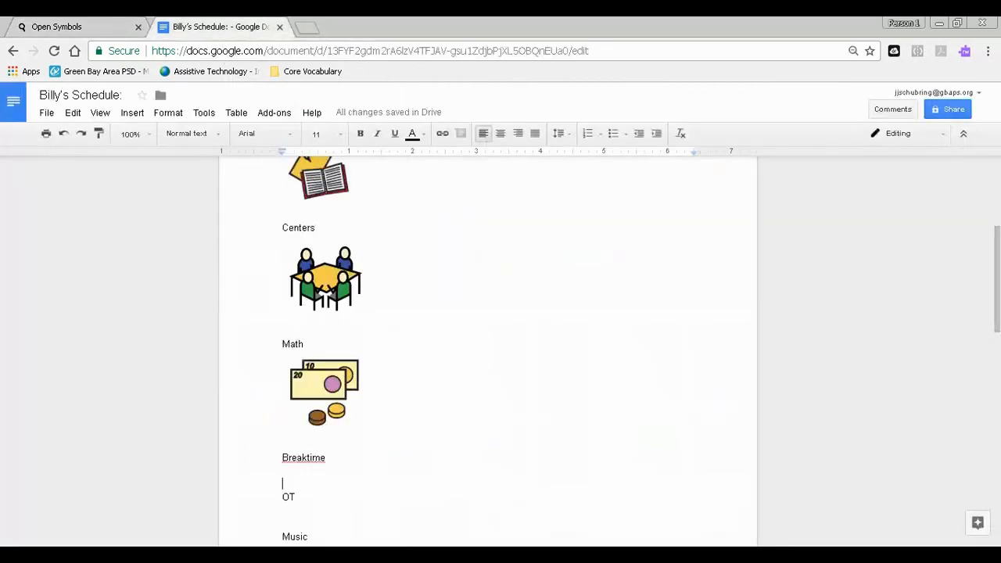
{"action": "right_click", "coordinate": [352, 494]}
{"action": "left_click", "coordinate": [357, 337]}
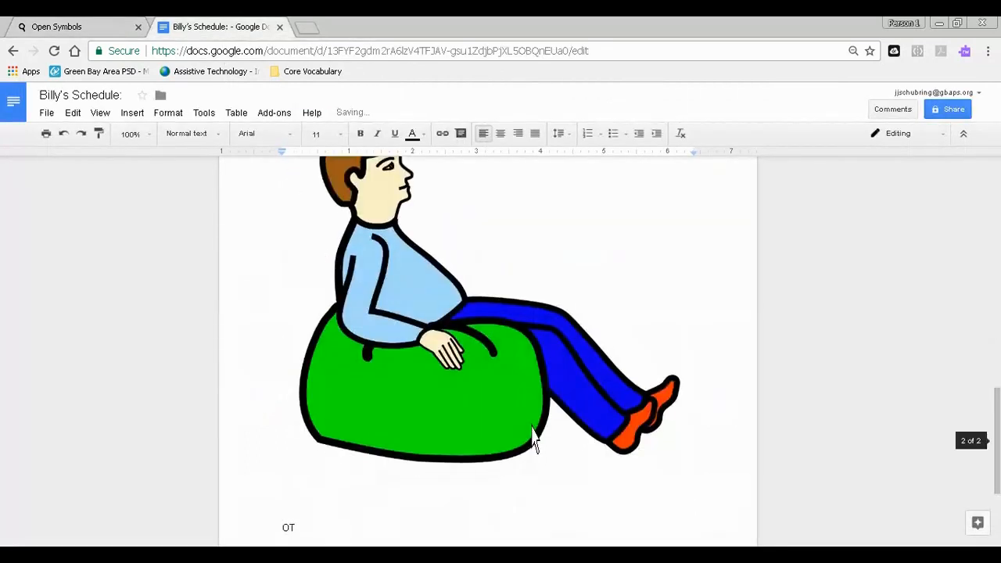
{"action": "left_click", "coordinate": [532, 440]}
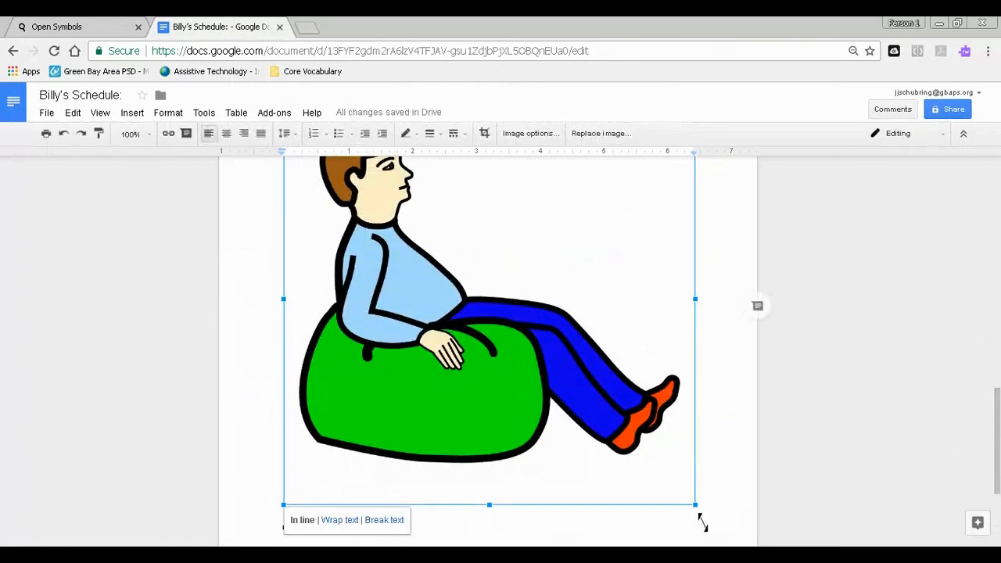
{"action": "left_click_drag", "start_coordinate": [699, 517], "coordinate": [409, 213]}
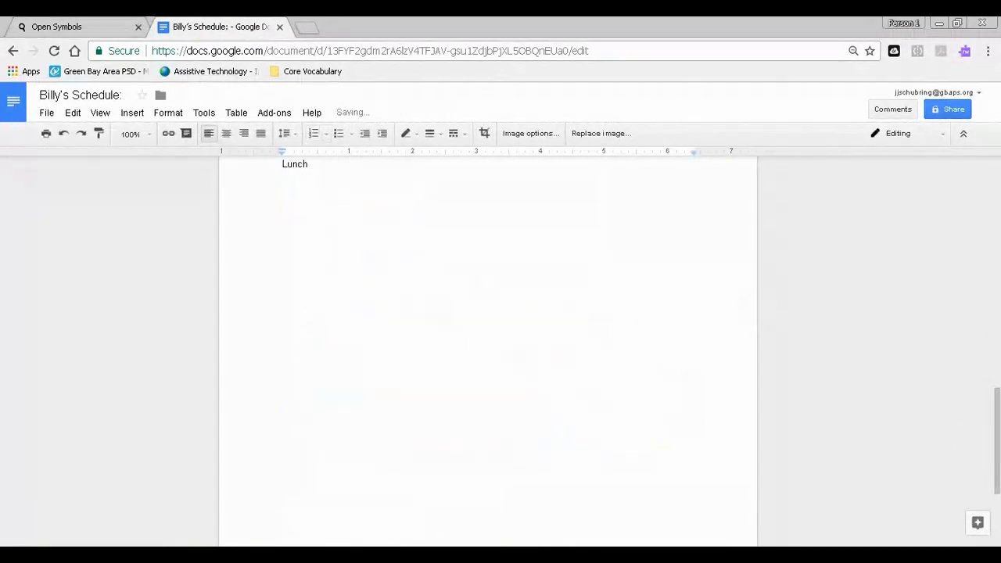
{"action": "scroll", "coordinate": [408, 213], "scroll_direction": "up", "scroll_amount": 4}
- Place the insertion point after "OT", switch to Open Symbols and search for "ot" and, in its place, "occupational therapy"
{"action": "left_click", "coordinate": [426, 384]}
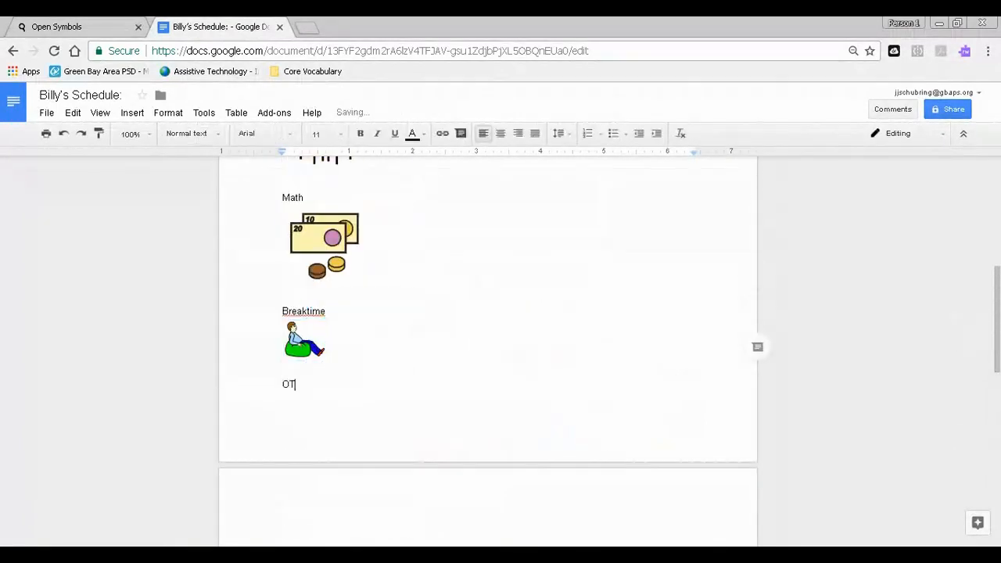
{"action": "left_click", "coordinate": [125, 29]}
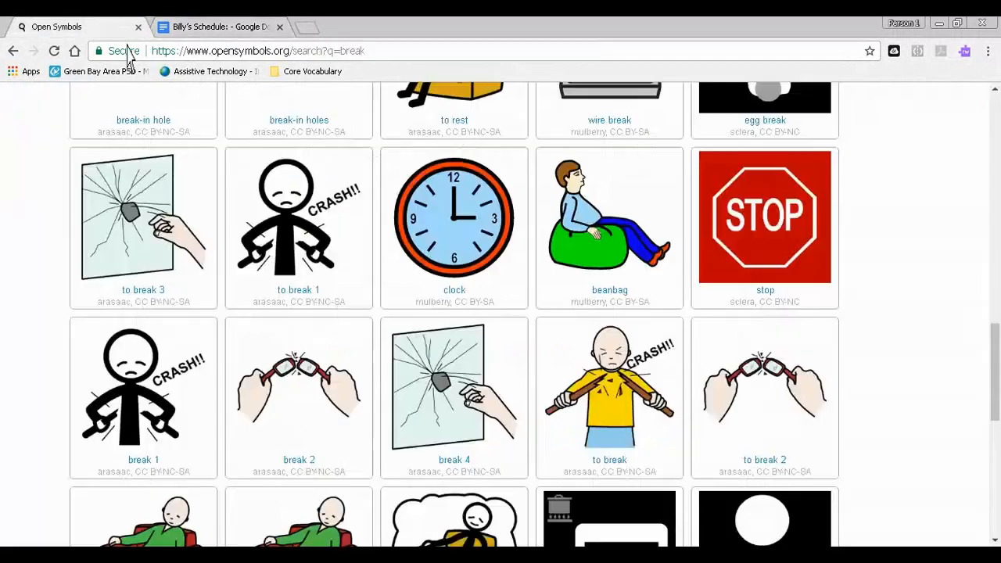
{"action": "scroll", "coordinate": [329, 281], "scroll_direction": "up", "scroll_amount": 10}
{"action": "scroll", "coordinate": [313, 235], "scroll_direction": "up", "scroll_amount": 2}
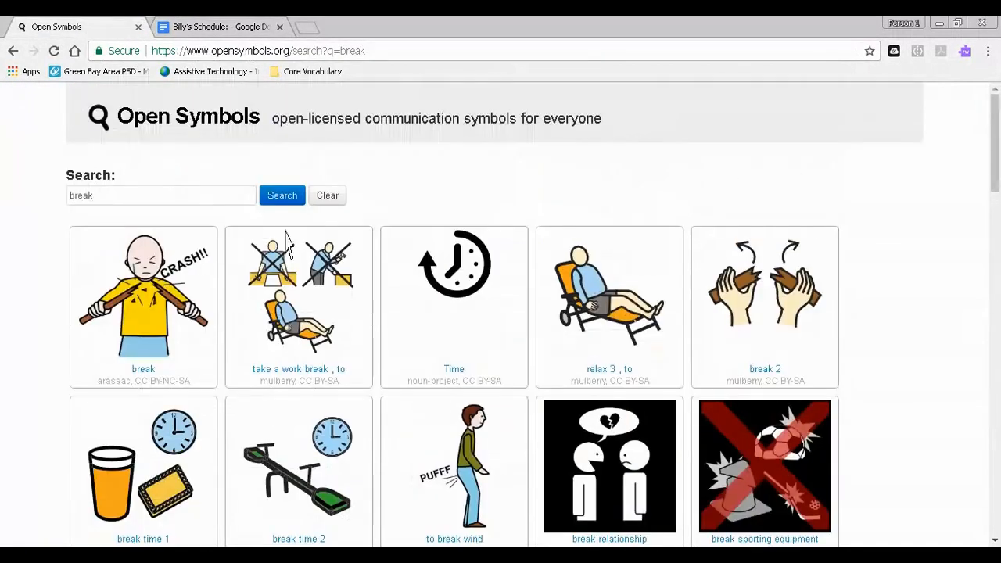
{"action": "key", "text": "ctrl+a"}
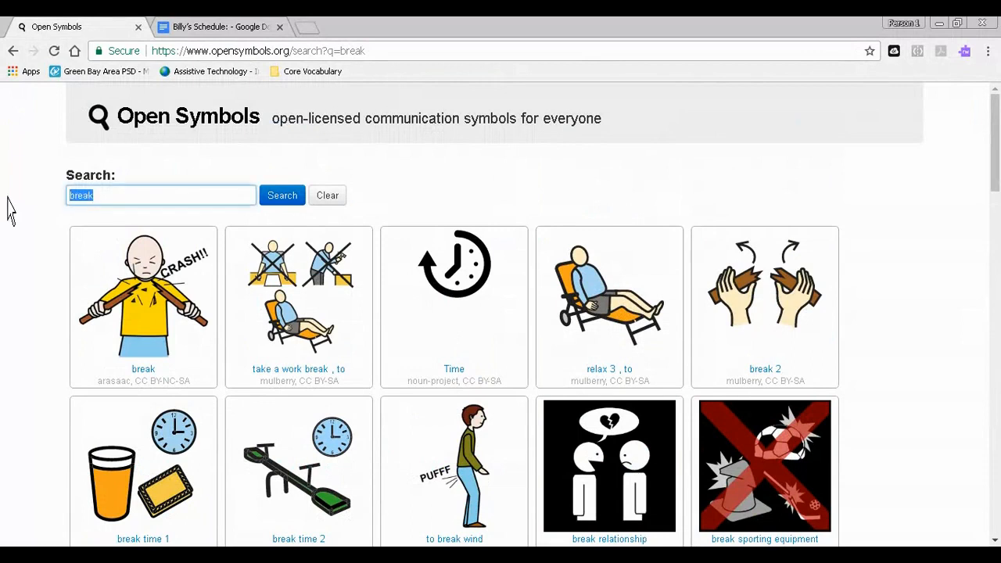
{"action": "type", "text": "ot"}
{"action": "key", "text": "Return"}
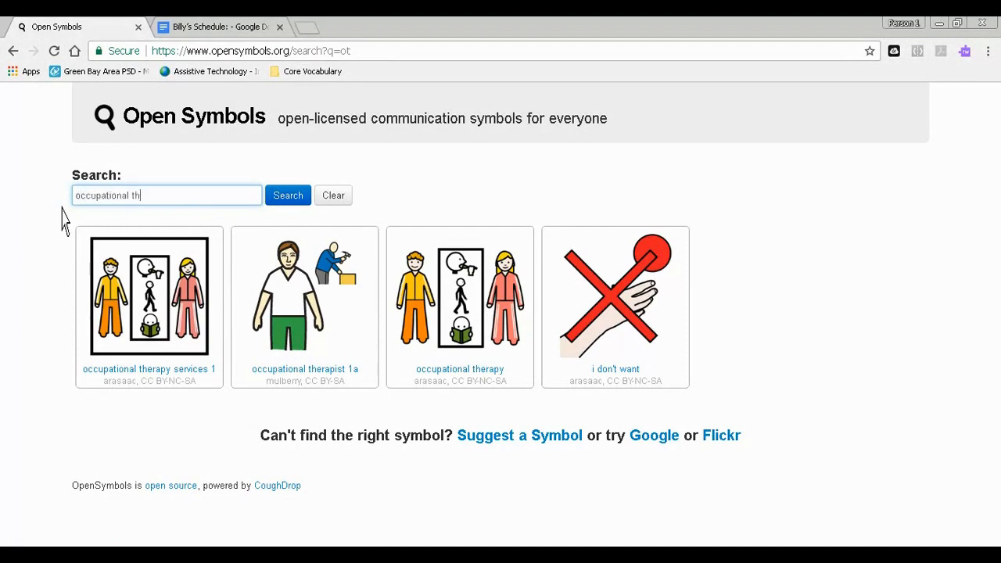
{"action": "key", "text": "Return"}
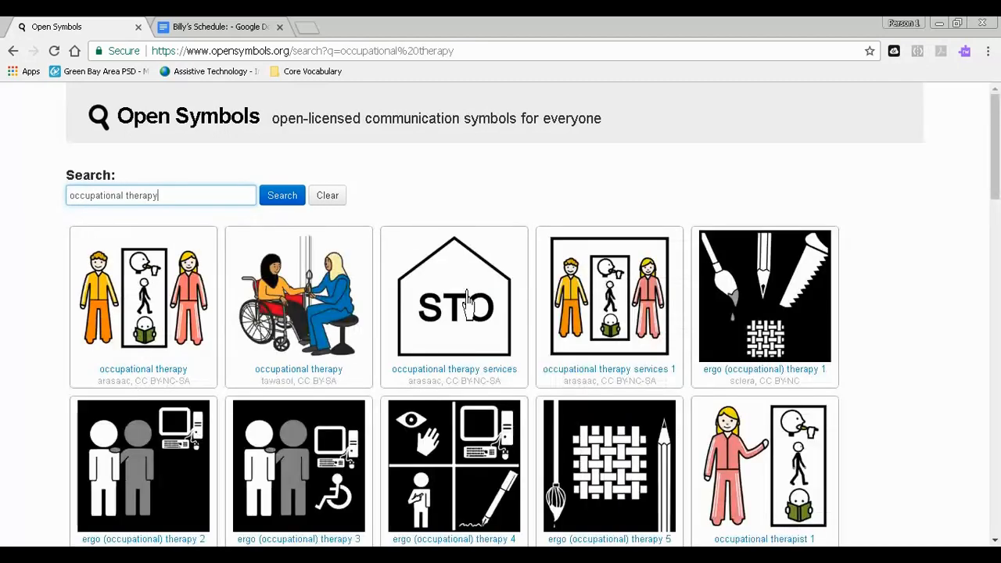
- Look through the occupational therapy results and copy the first "occupational therapy" picture of two people beside a framed panel
{"action": "scroll", "coordinate": [469, 305], "scroll_direction": "down", "scroll_amount": 2}
{"action": "scroll", "coordinate": [467, 305], "scroll_direction": "down", "scroll_amount": 1}
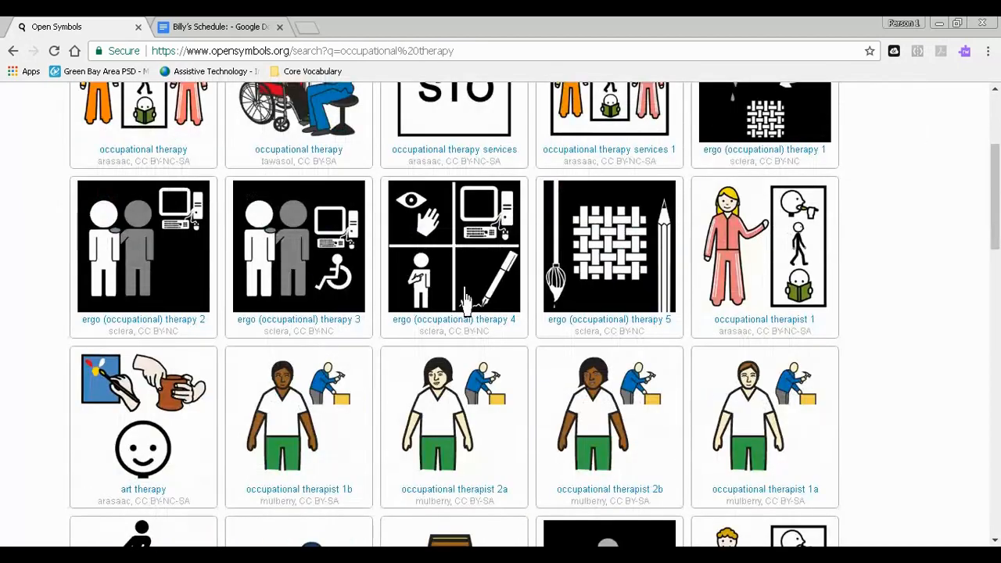
{"action": "scroll", "coordinate": [467, 307], "scroll_direction": "down", "scroll_amount": 1}
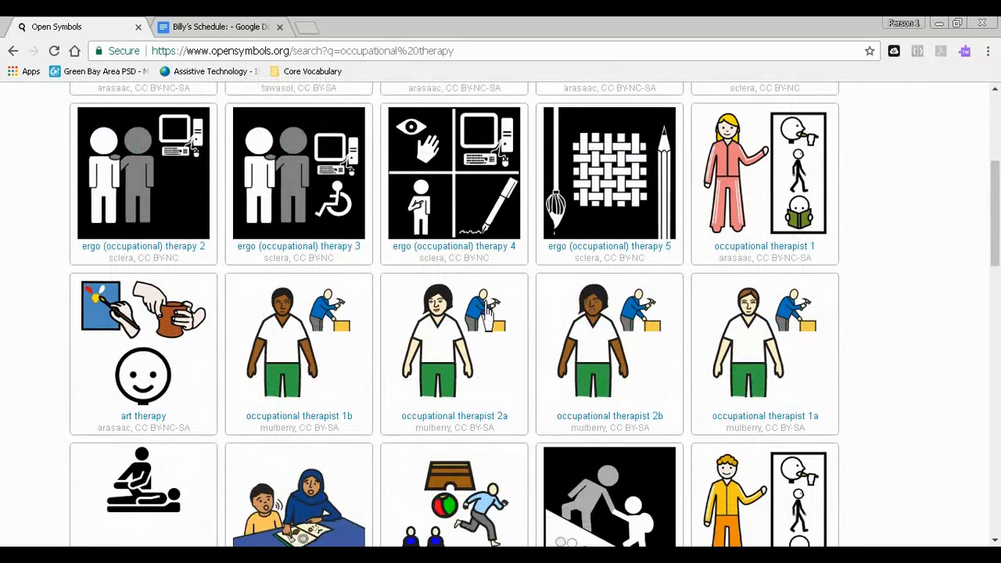
{"action": "scroll", "coordinate": [485, 321], "scroll_direction": "down", "scroll_amount": 1}
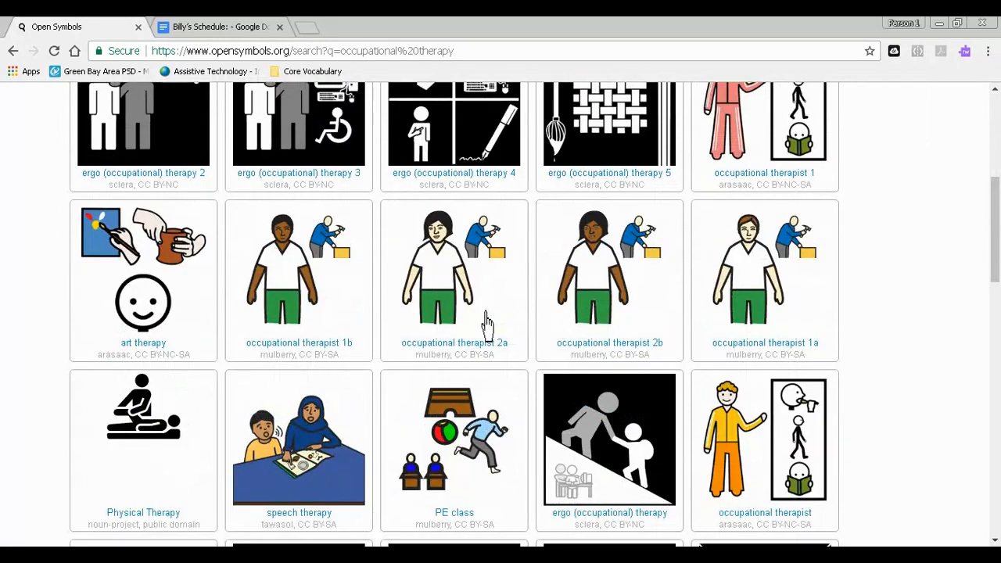
{"action": "scroll", "coordinate": [484, 328], "scroll_direction": "down", "scroll_amount": 3}
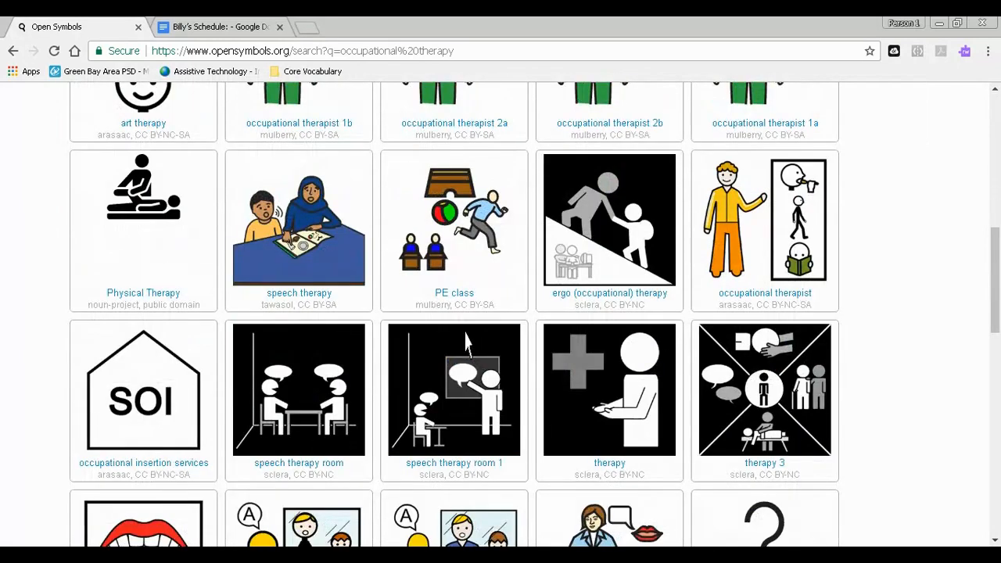
{"action": "scroll", "coordinate": [466, 342], "scroll_direction": "down", "scroll_amount": 4}
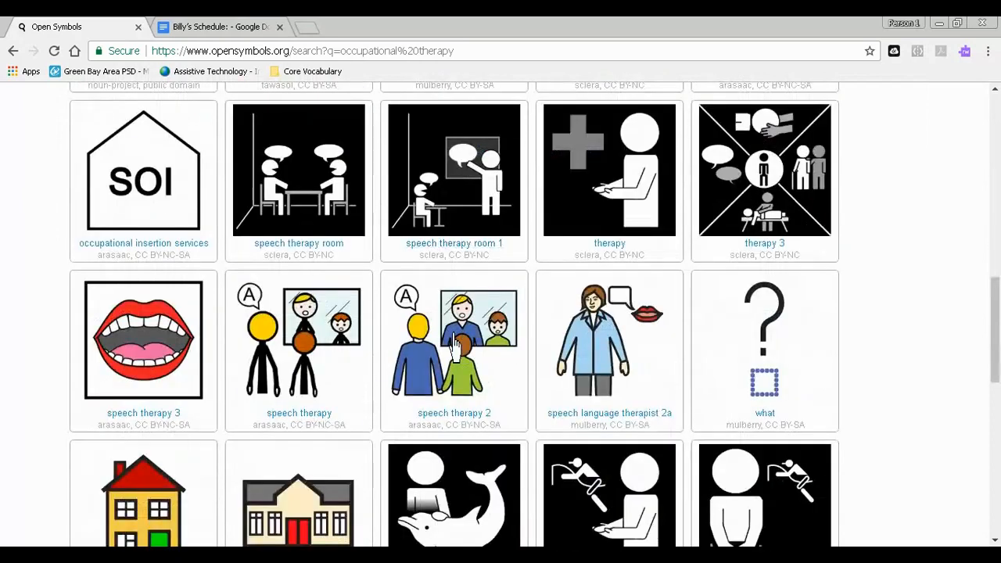
{"action": "scroll", "coordinate": [453, 344], "scroll_direction": "down", "scroll_amount": 7}
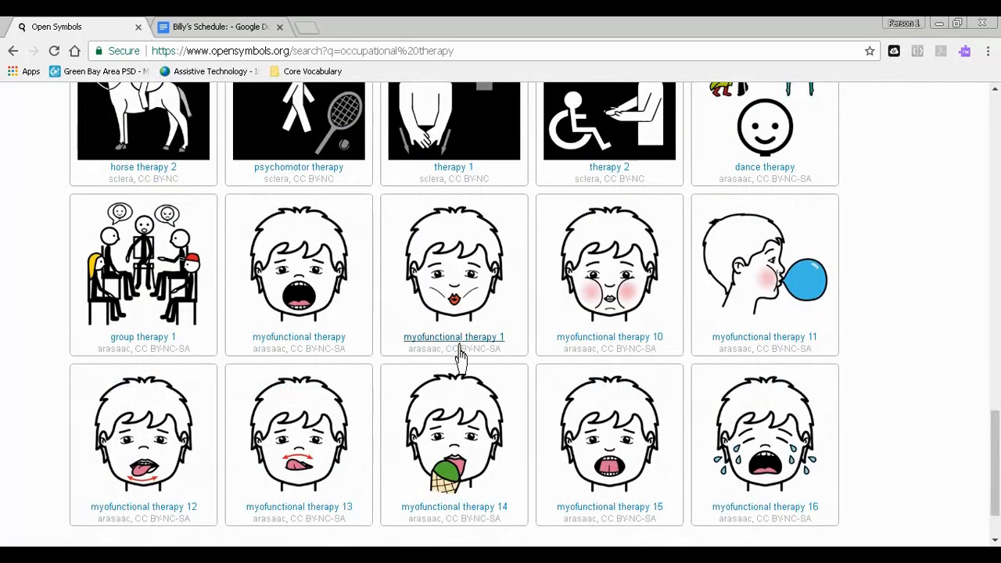
{"action": "scroll", "coordinate": [462, 356], "scroll_direction": "up", "scroll_amount": 14}
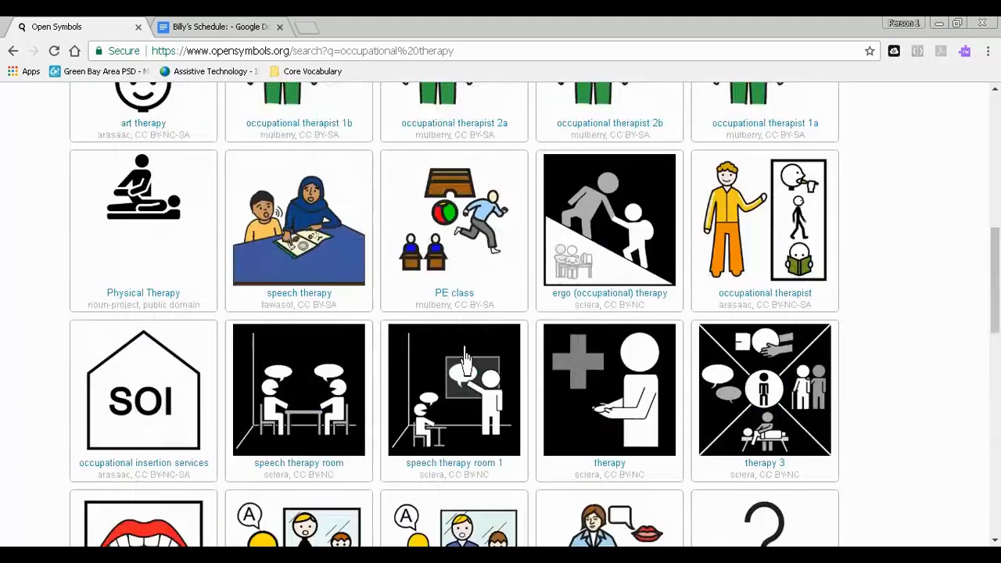
{"action": "scroll", "coordinate": [466, 356], "scroll_direction": "up", "scroll_amount": 5}
{"action": "scroll", "coordinate": [463, 355], "scroll_direction": "up", "scroll_amount": 3}
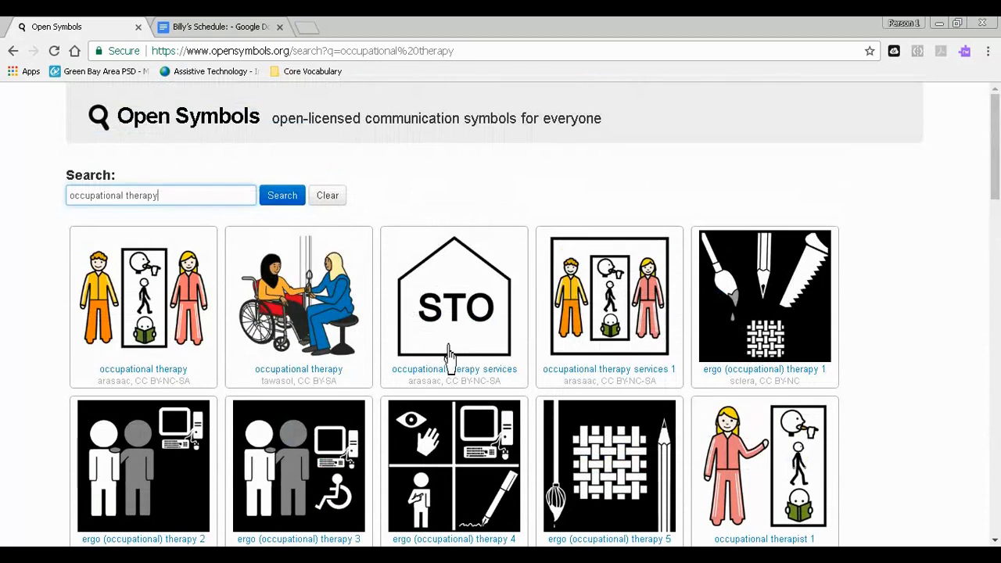
{"action": "left_click", "coordinate": [150, 309]}
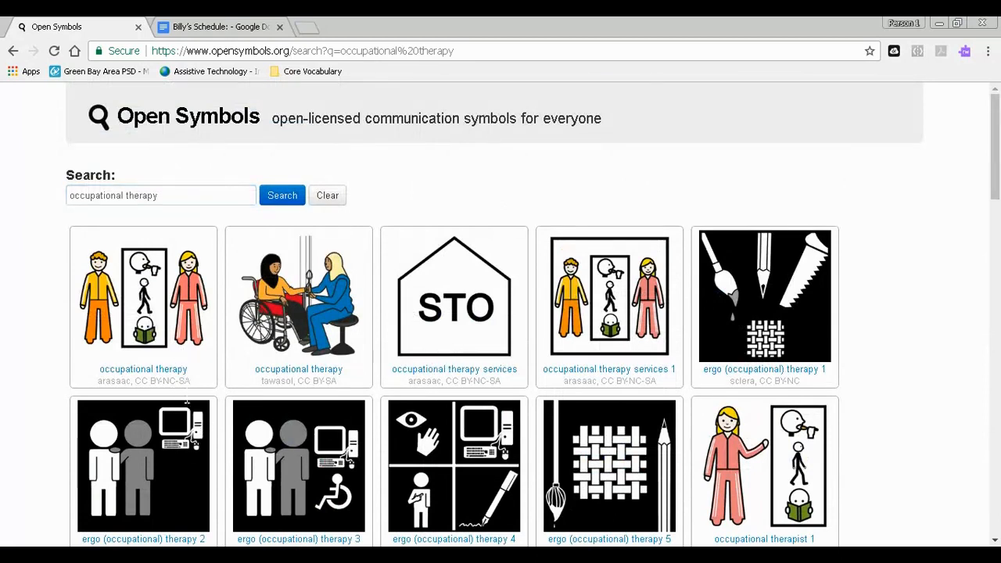
- Switch to Google Docs, paste the copied occupational therapy picture on a new line below "OT" and shrink it to about 1.2 inches wide
{"action": "left_click", "coordinate": [210, 26]}
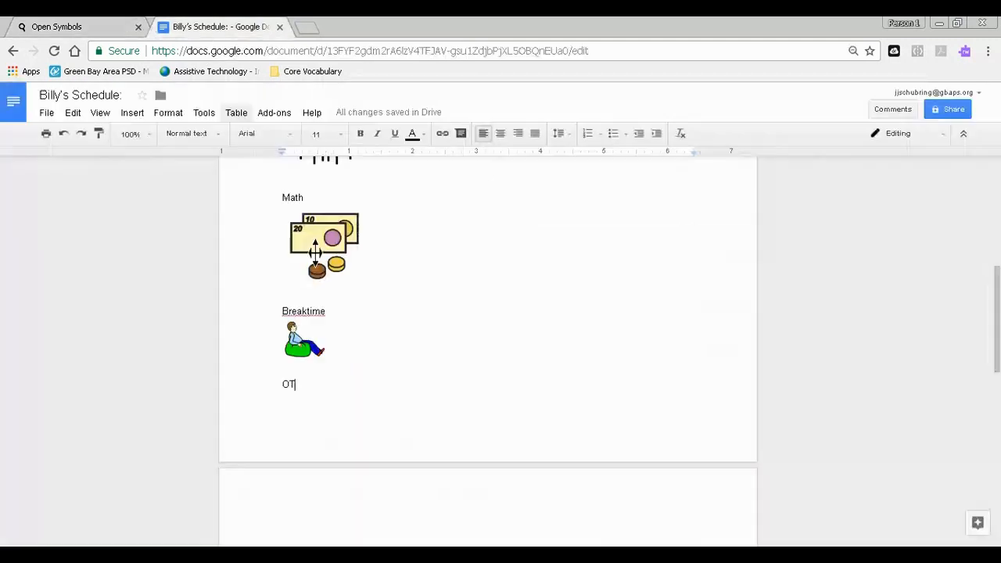
{"action": "key", "text": "Return"}
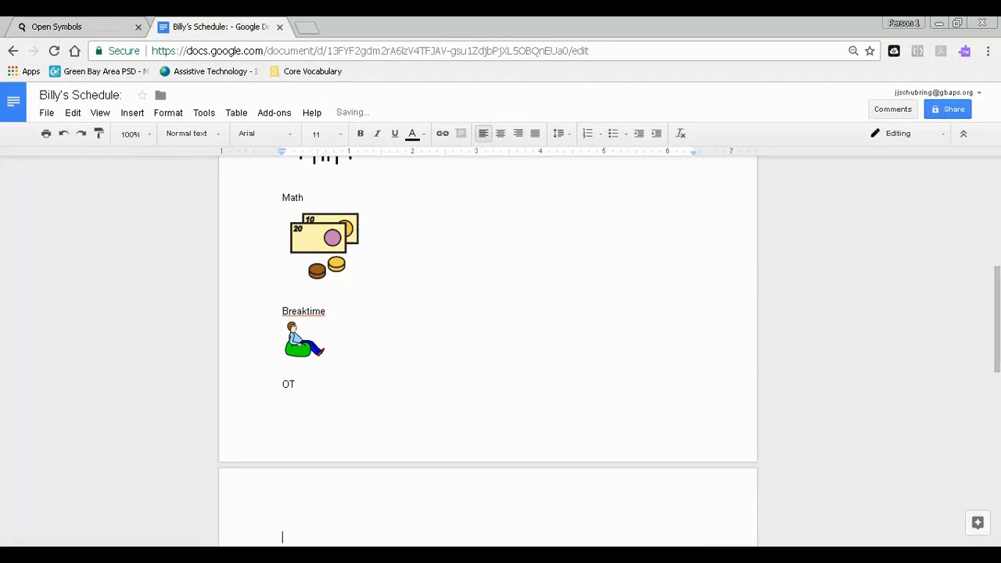
{"action": "key", "text": "ctrl+v"}
{"action": "left_click", "coordinate": [414, 353]}
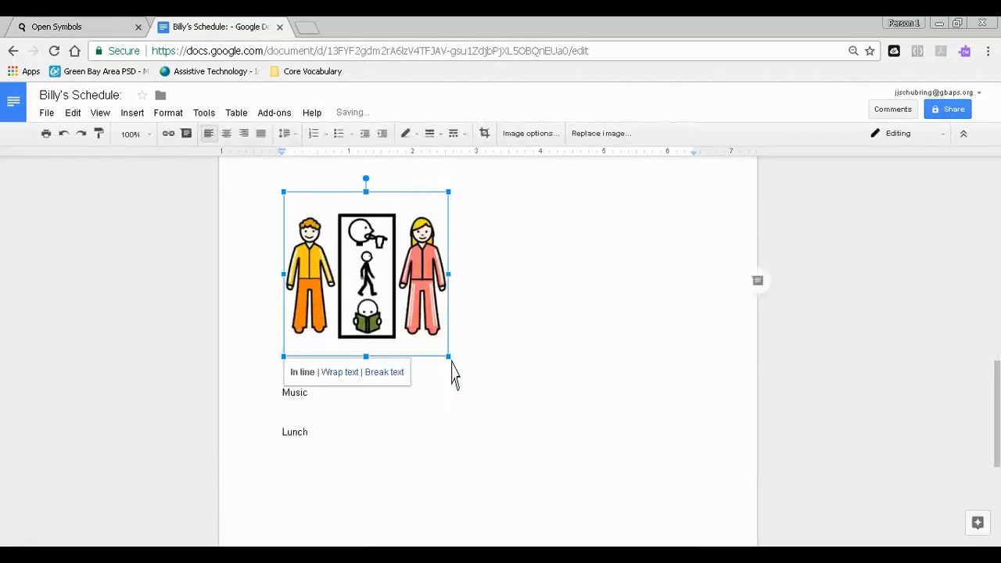
{"action": "left_click_drag", "start_coordinate": [453, 367], "coordinate": [363, 288]}
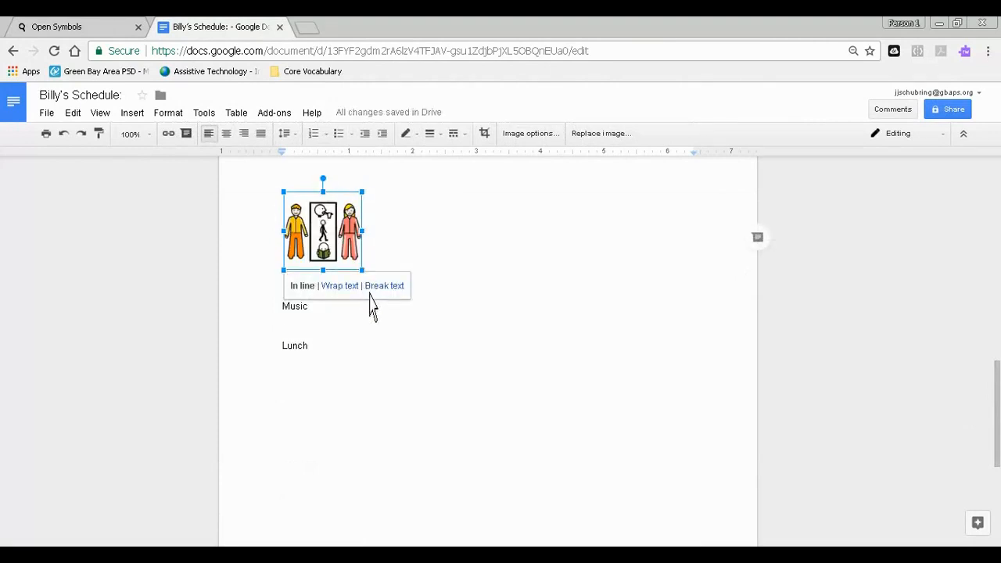
- Place the insertion point below "Music" in the schedule, switch to Open Symbols and search for "music"
{"action": "left_click", "coordinate": [285, 320]}
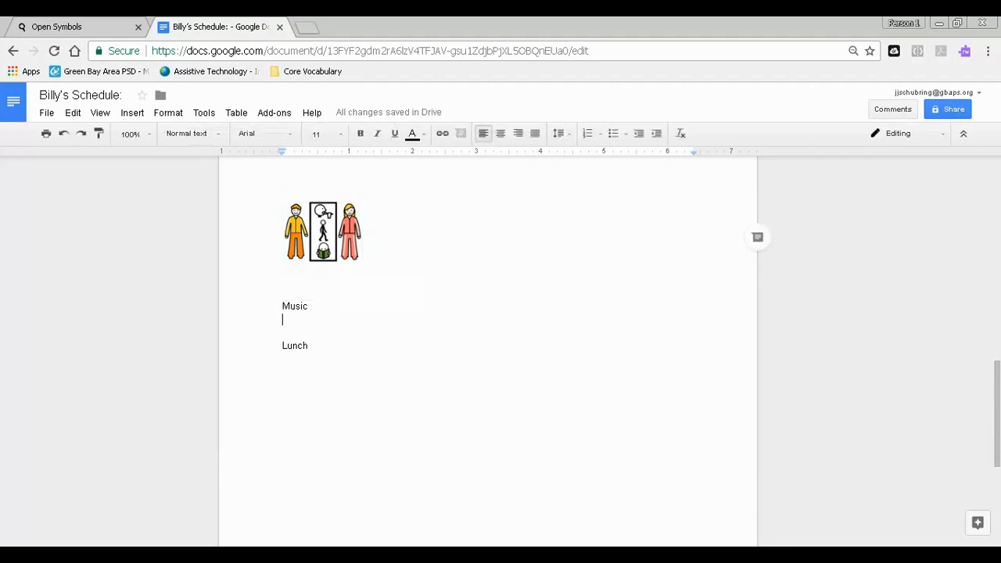
{"action": "left_click", "coordinate": [78, 30]}
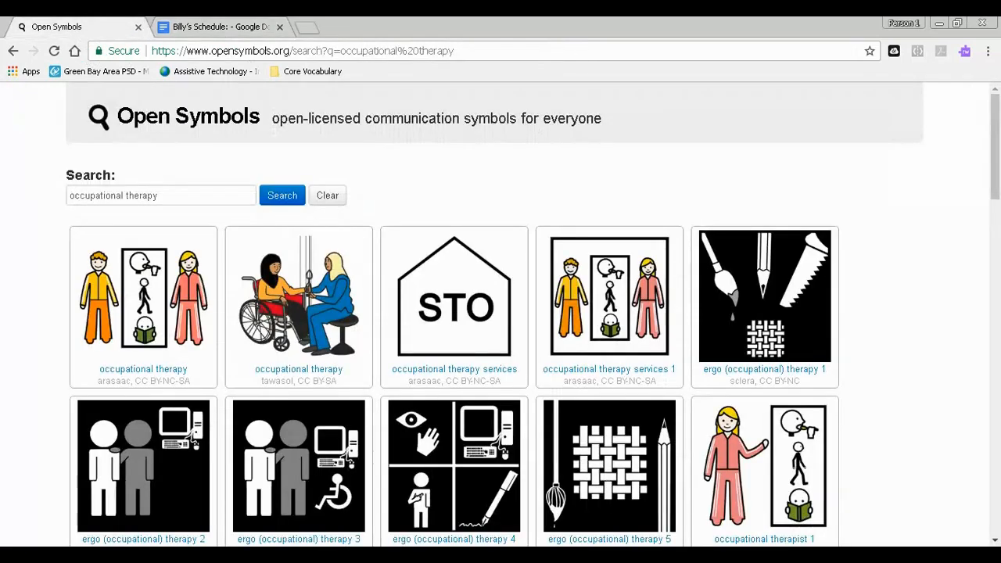
{"action": "left_click", "coordinate": [213, 33]}
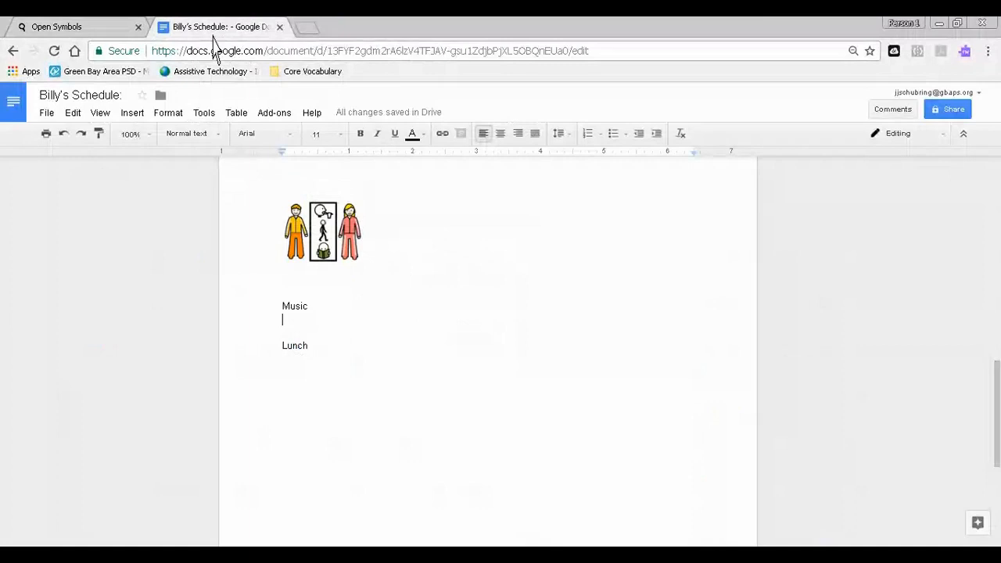
{"action": "left_click", "coordinate": [114, 28]}
{"action": "triple_click", "coordinate": [114, 196]}
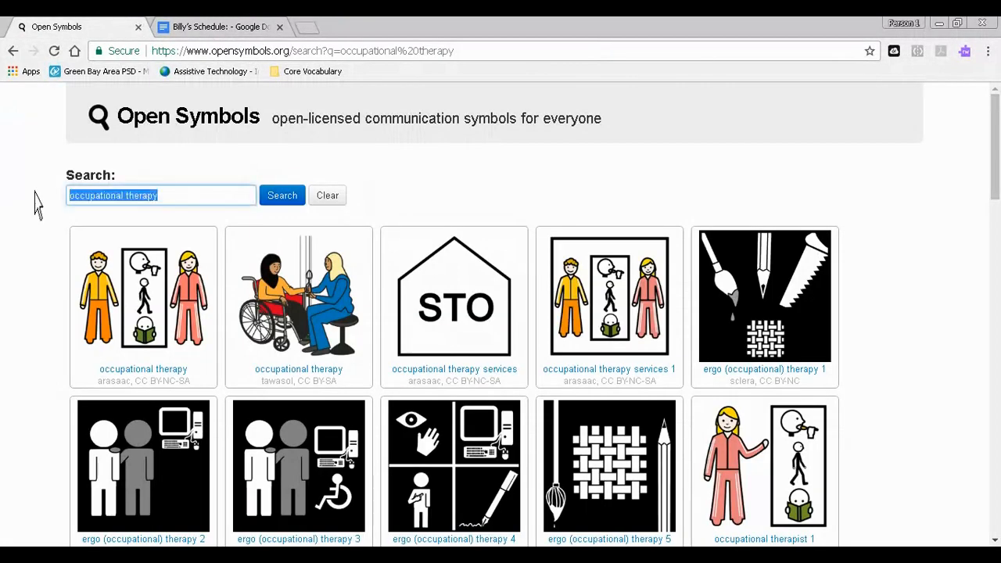
{"action": "type", "text": "music"}
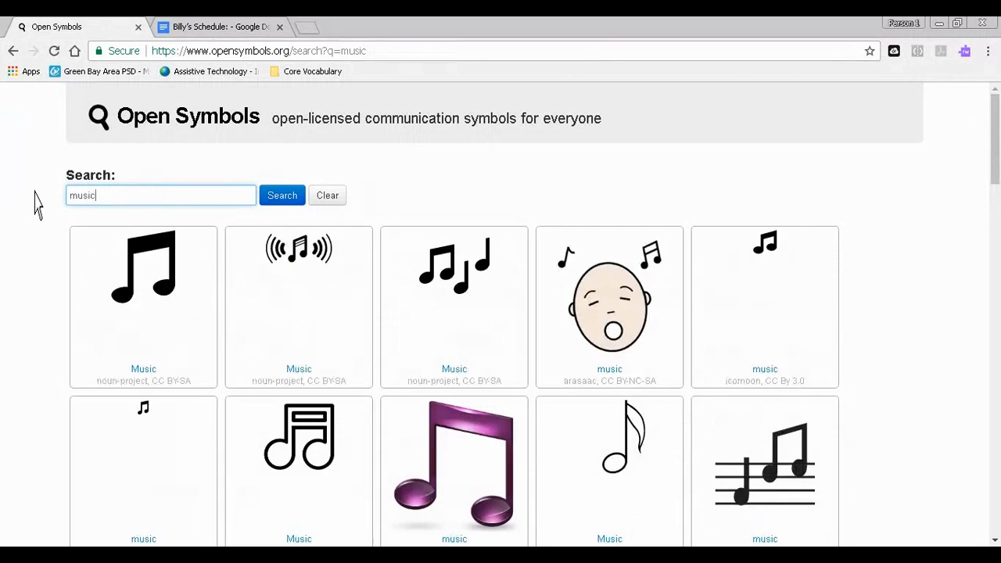
- Look through the music results and copy the "Music teacher" picture of a woman in a blue dress at a chalkboard
{"action": "scroll", "coordinate": [463, 293], "scroll_direction": "down", "scroll_amount": 4}
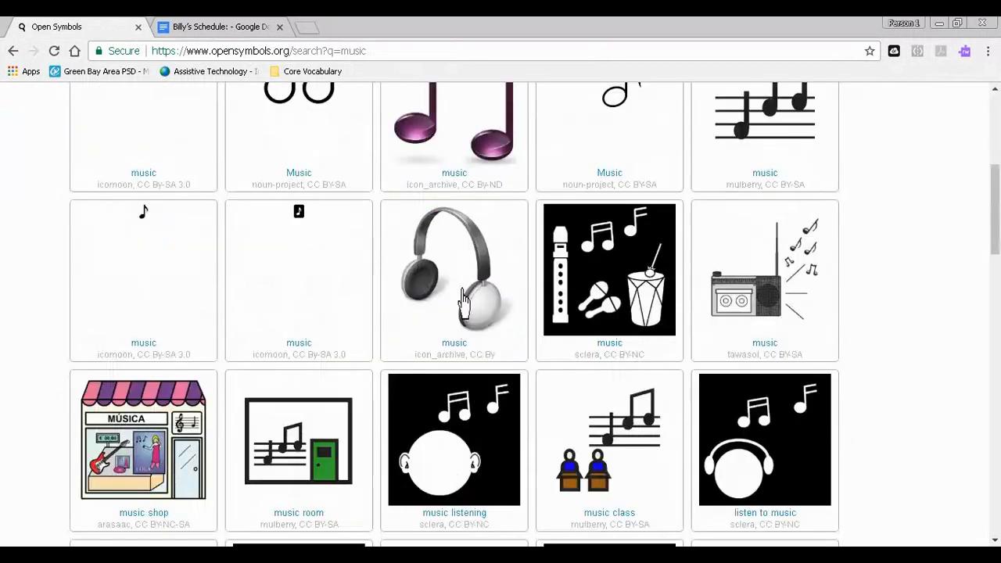
{"action": "scroll", "coordinate": [463, 299], "scroll_direction": "down", "scroll_amount": 4}
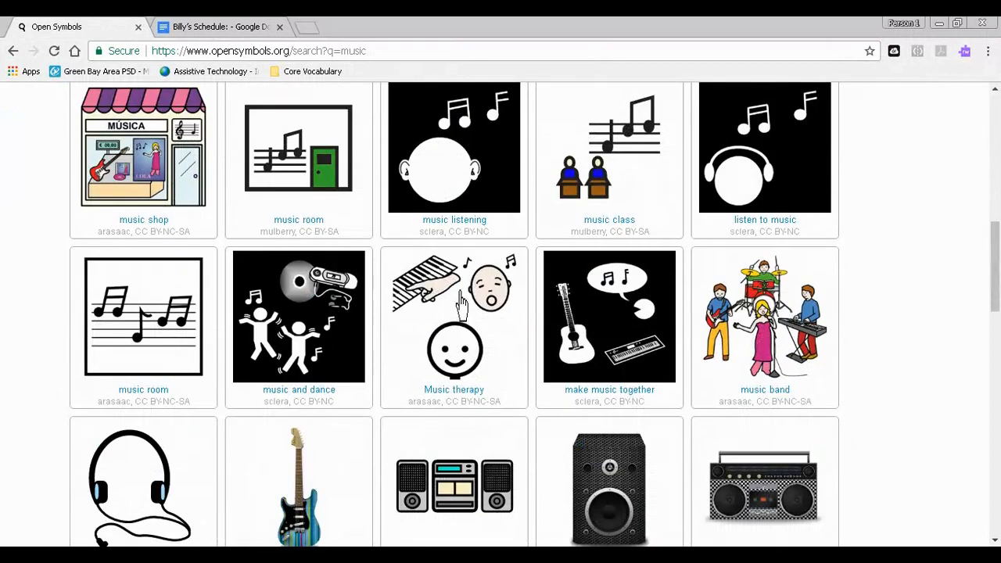
{"action": "scroll", "coordinate": [461, 301], "scroll_direction": "down", "scroll_amount": 8}
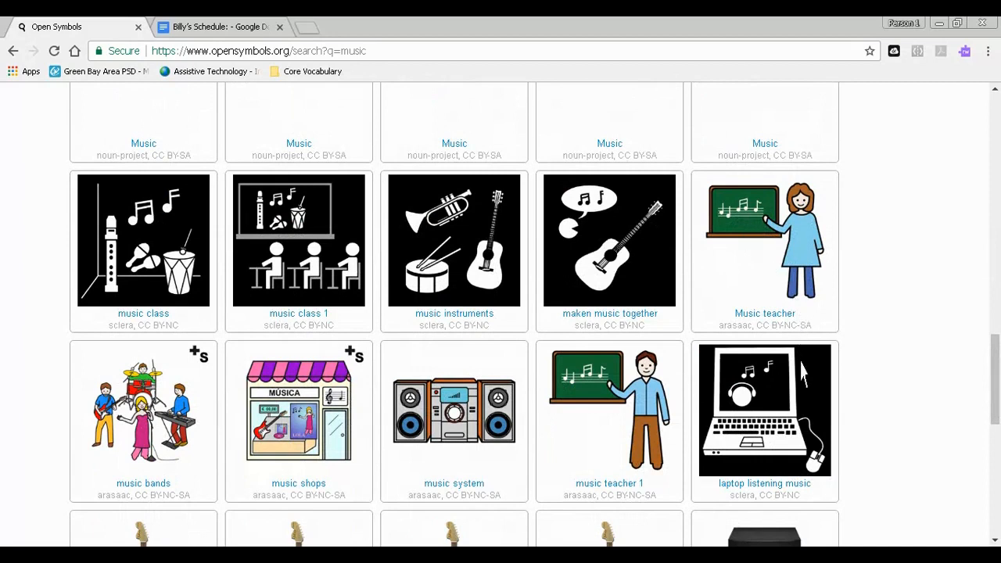
- Paste the copied music teacher picture below "Music" in the Google Docs schedule and shrink it to about 1.2 inches wide
{"action": "left_click", "coordinate": [249, 28]}
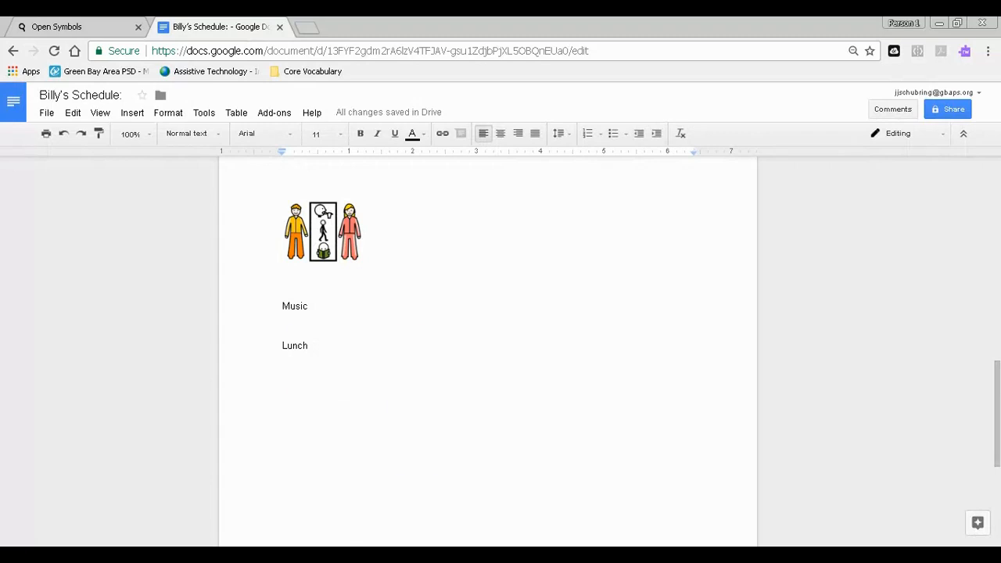
{"action": "key", "text": "ctrl+v"}
{"action": "left_click", "coordinate": [447, 475]}
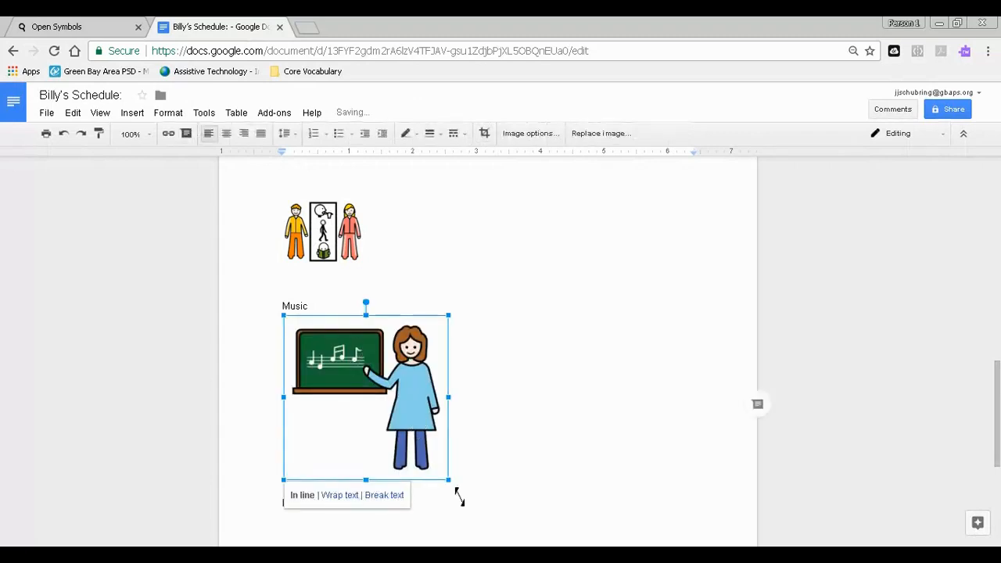
{"action": "left_click_drag", "start_coordinate": [454, 485], "coordinate": [368, 398]}
- Place the insertion point below "Lunch" in the schedule, switch to Open Symbols and search for "lunch" instead of "music"
{"action": "double_click", "coordinate": [285, 374]}
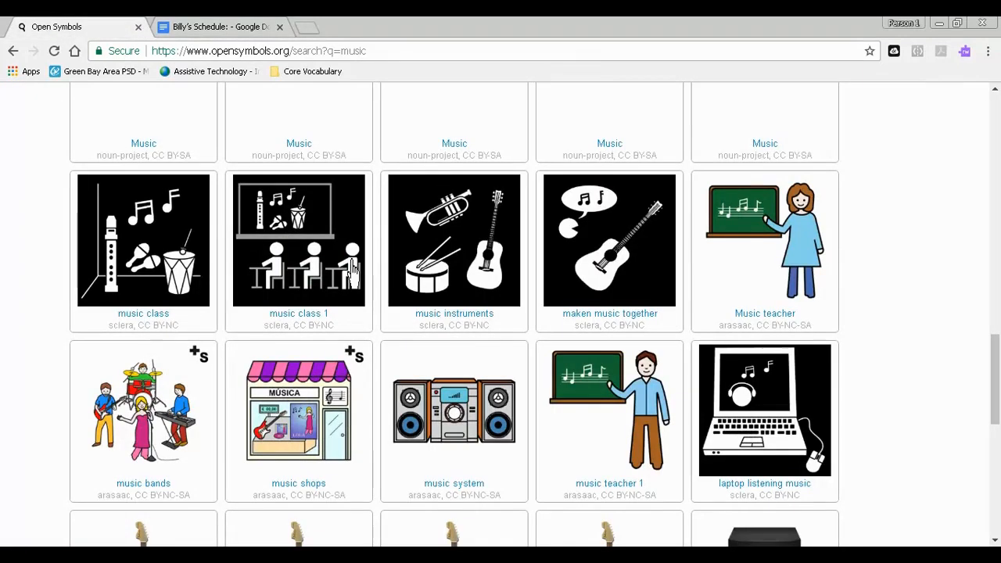
{"action": "left_click", "coordinate": [131, 29]}
{"action": "scroll", "coordinate": [297, 235], "scroll_direction": "up", "scroll_amount": 10}
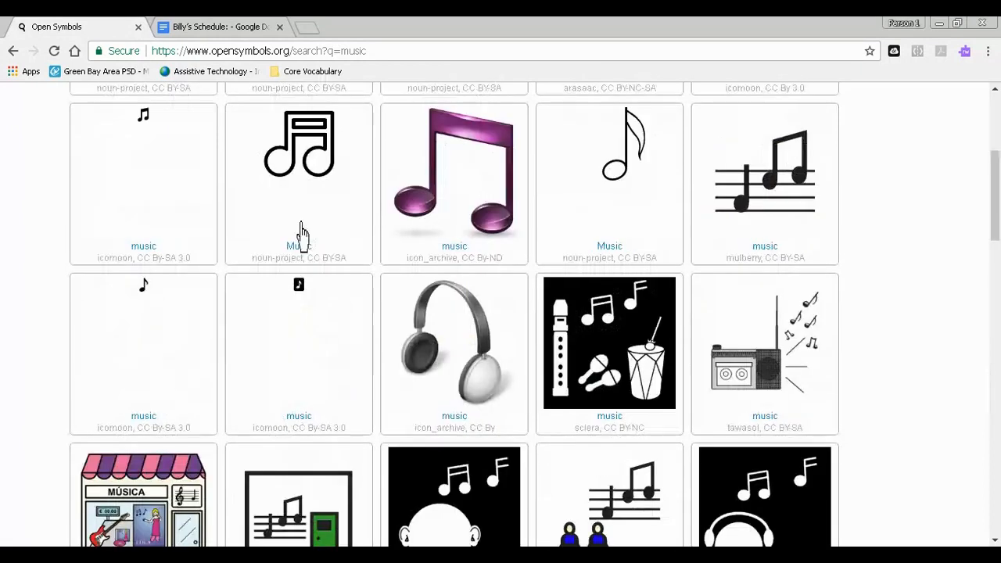
{"action": "scroll", "coordinate": [295, 239], "scroll_direction": "up", "scroll_amount": 4}
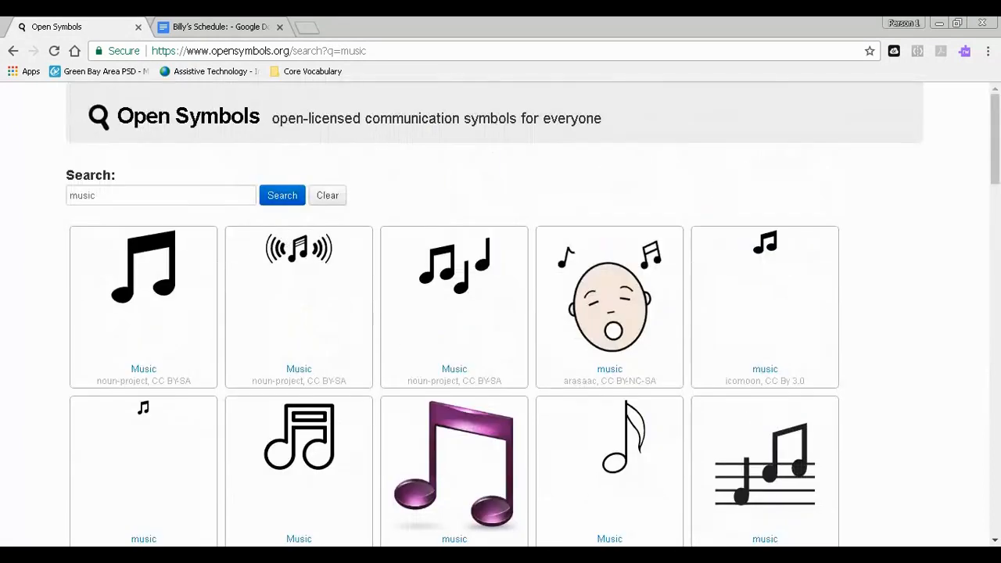
{"action": "double_click", "coordinate": [95, 195]}
{"action": "key", "text": "BackSpace"}
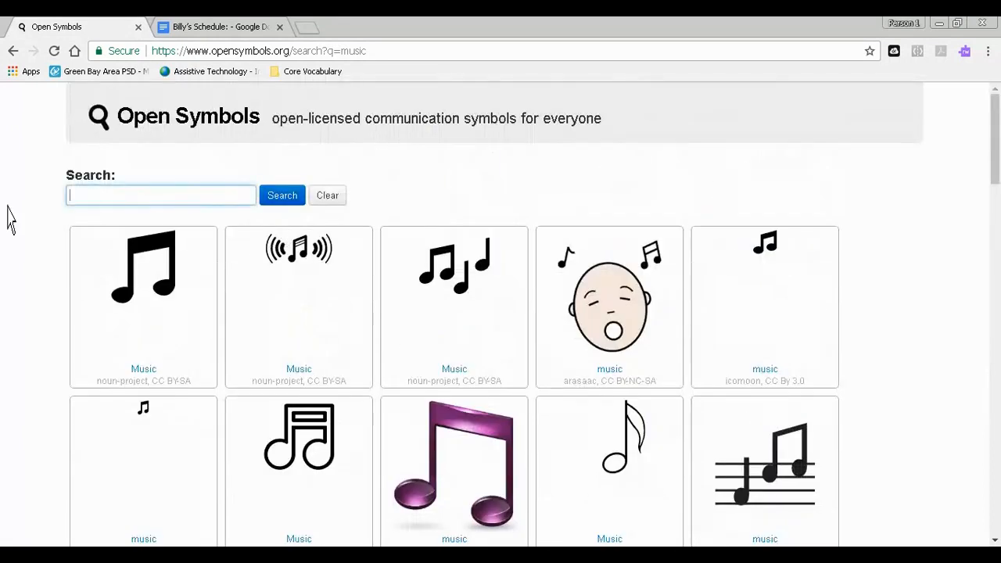
{"action": "key", "text": "Return"}
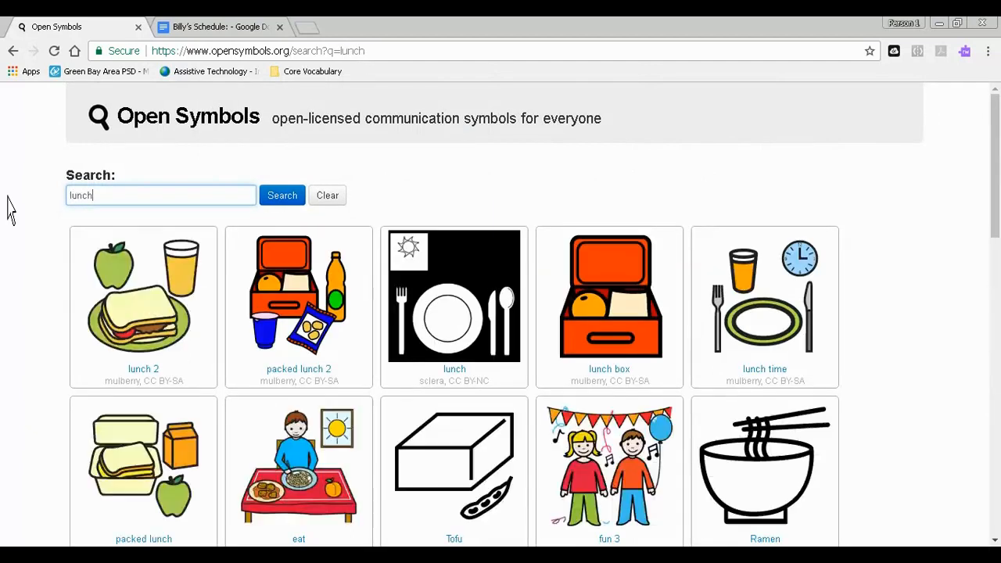
- Open the "packed lunch 2" symbol for editing and crop it to the blue snack bag
{"action": "left_click", "coordinate": [294, 313]}
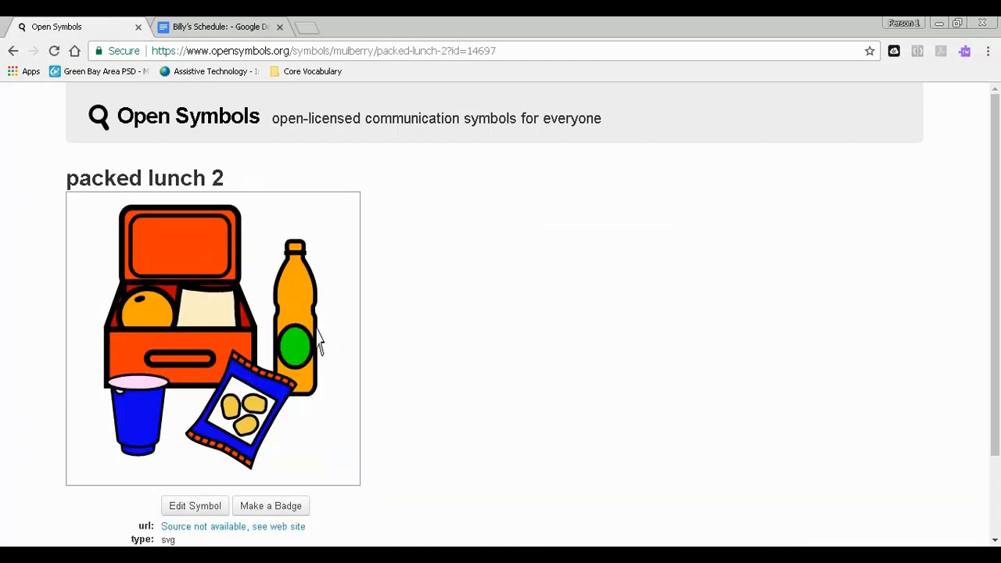
{"action": "scroll", "coordinate": [291, 344], "scroll_direction": "down", "scroll_amount": 2}
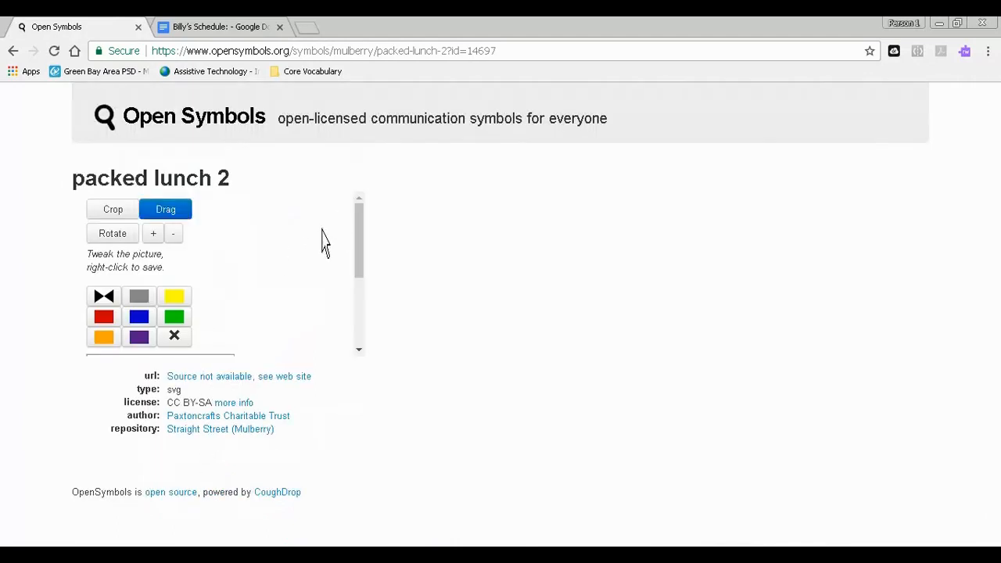
{"action": "left_click_drag", "start_coordinate": [360, 260], "coordinate": [364, 312]}
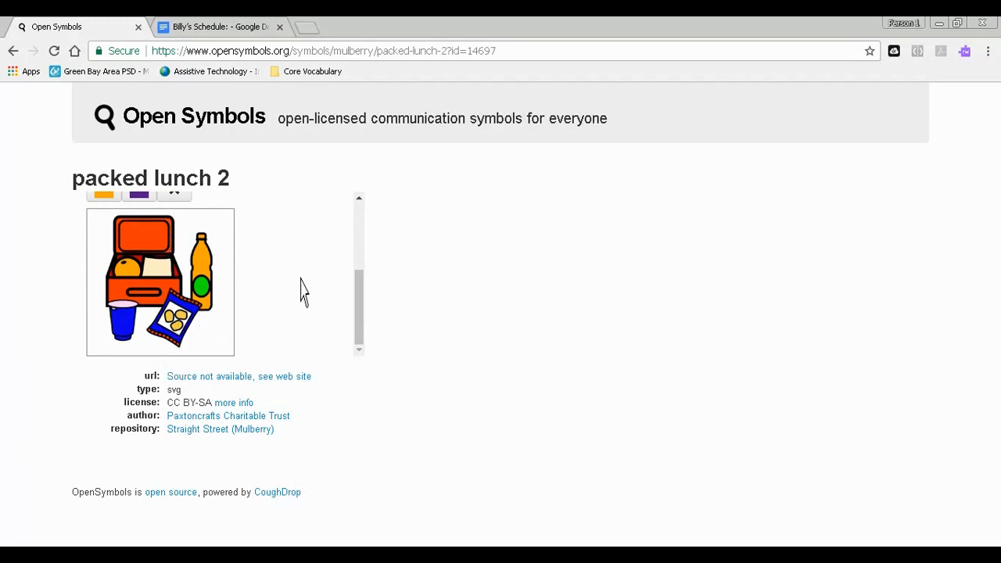
{"action": "left_click_drag", "start_coordinate": [364, 320], "coordinate": [364, 236]}
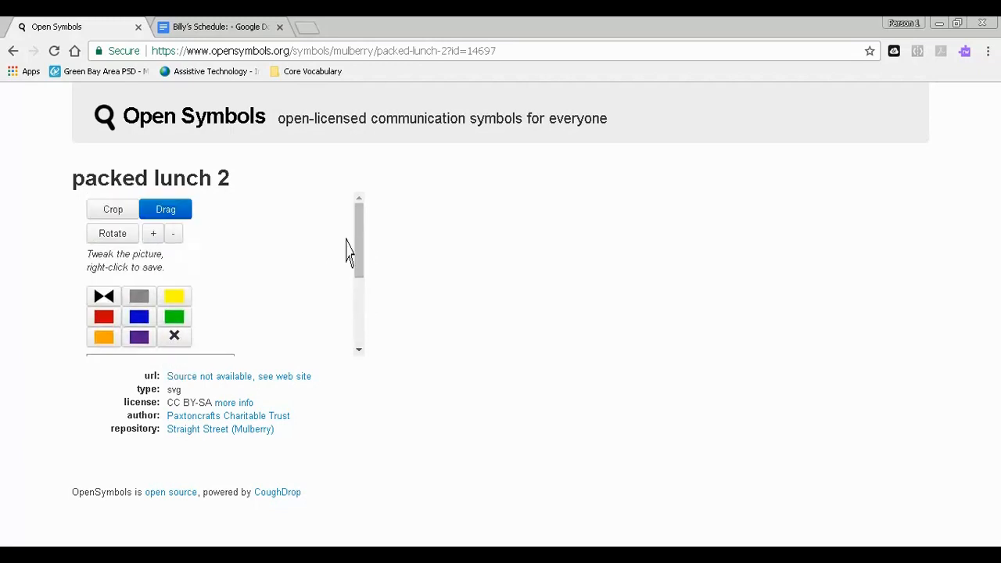
{"action": "left_click", "coordinate": [127, 213]}
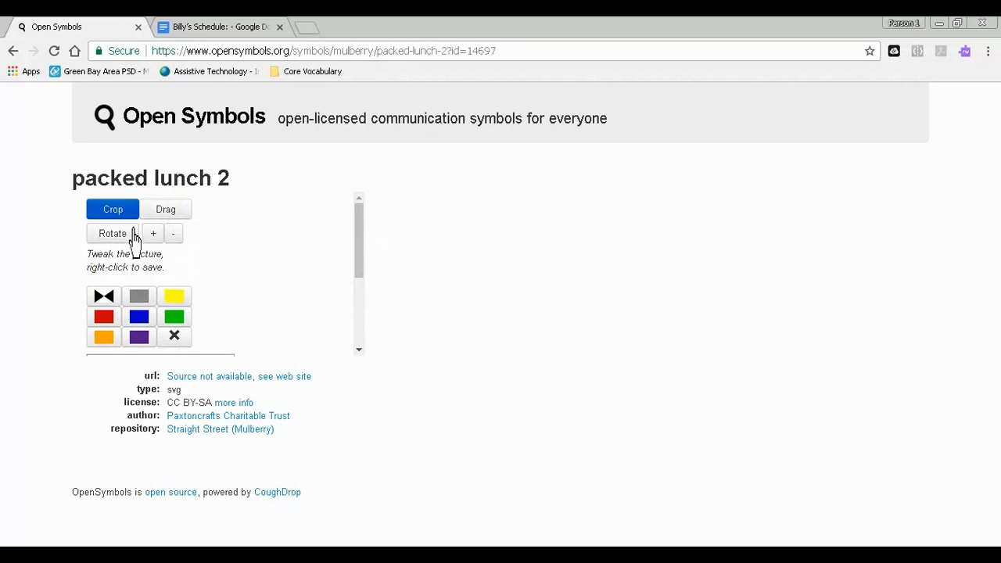
{"action": "left_click_drag", "start_coordinate": [368, 257], "coordinate": [367, 351]}
{"action": "left_click_drag", "start_coordinate": [145, 282], "coordinate": [190, 360]}
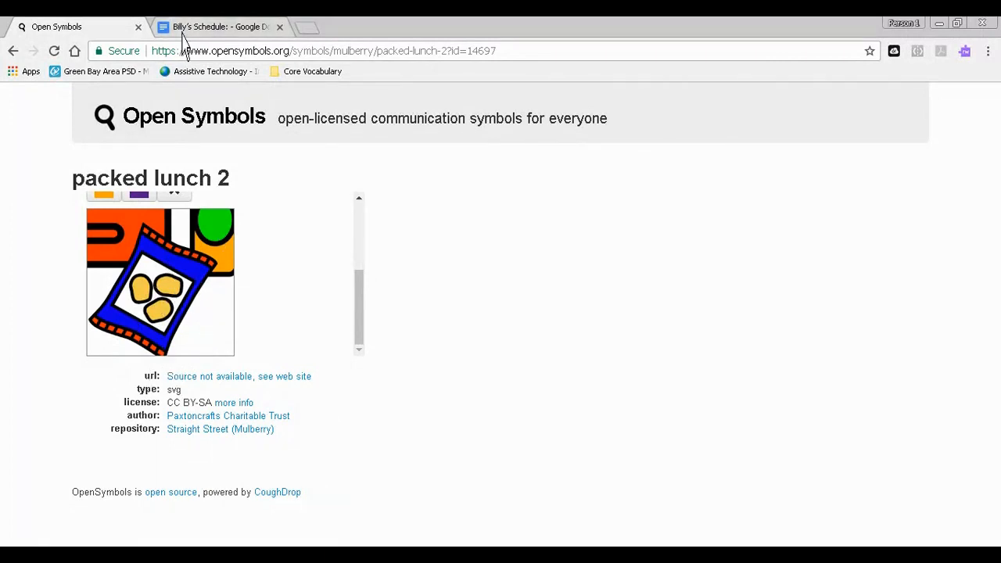
- Paste the cropped snack bag picture below "Lunch" in the Google Docs schedule and delete it again
{"action": "left_click", "coordinate": [211, 27]}
{"action": "right_click", "coordinate": [305, 191]}
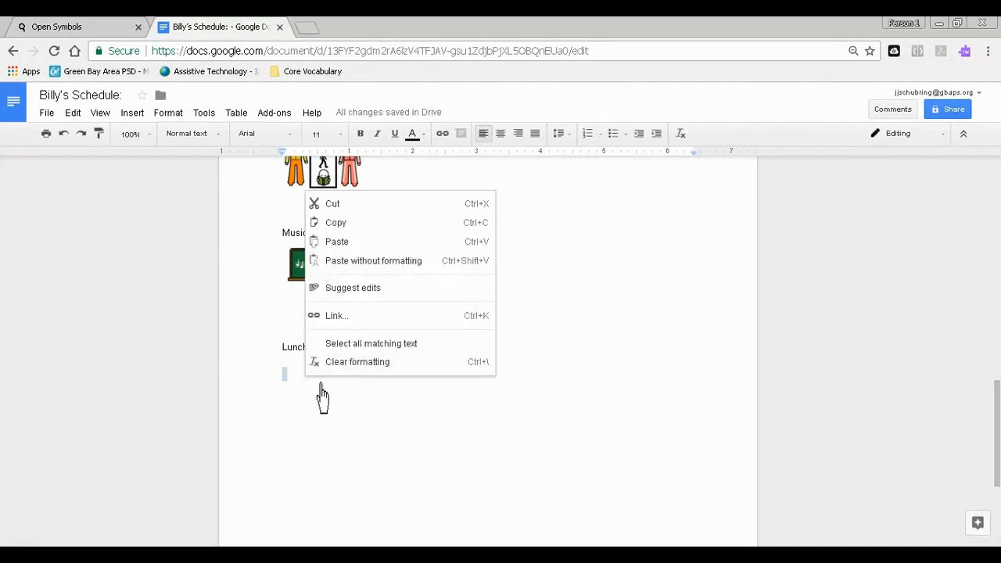
{"action": "left_click", "coordinate": [348, 244]}
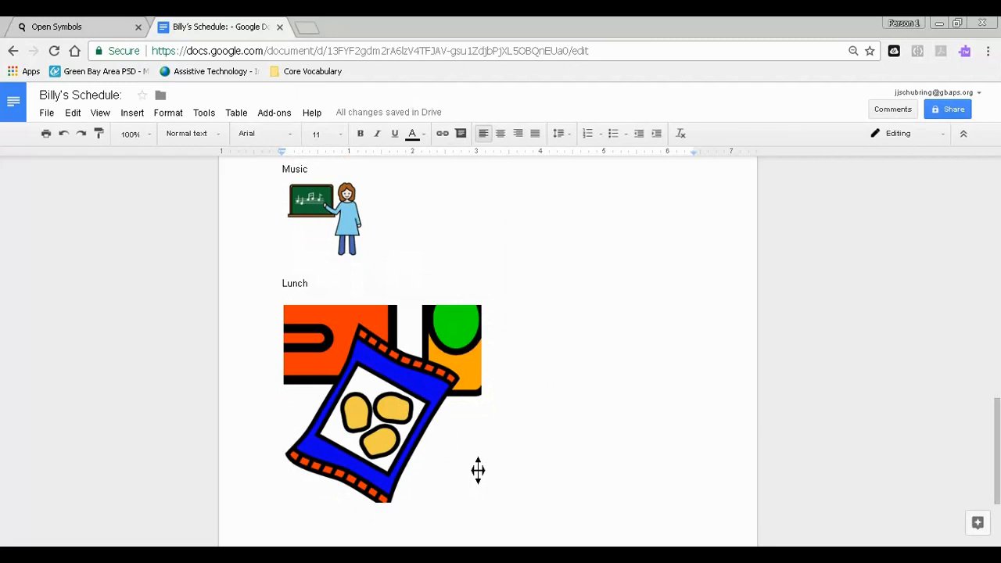
{"action": "key", "text": "BackSpace"}
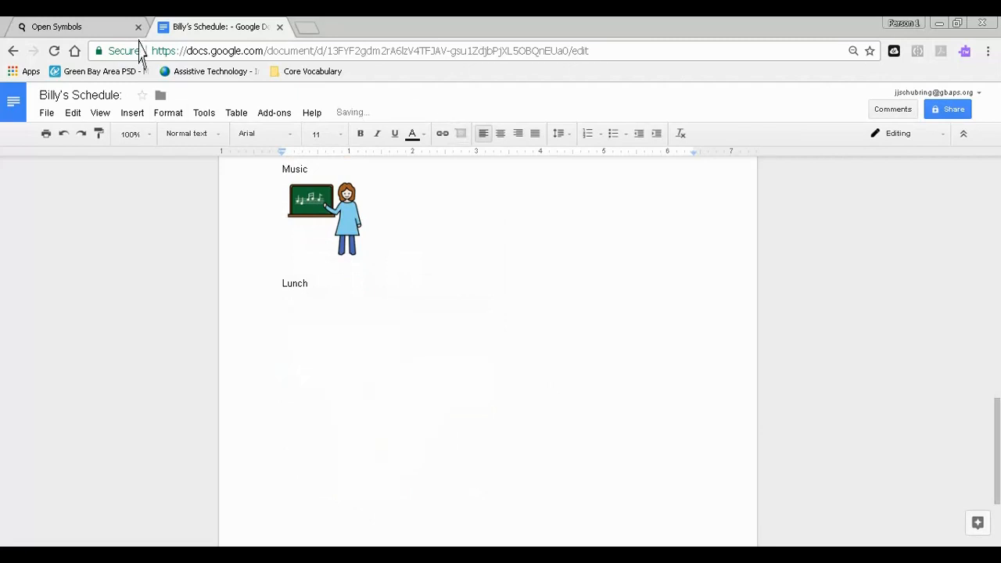
- Switch to Open Symbols and reopen the full "packed lunch 2" symbol from the lunch results for editing
{"action": "left_click", "coordinate": [60, 33]}
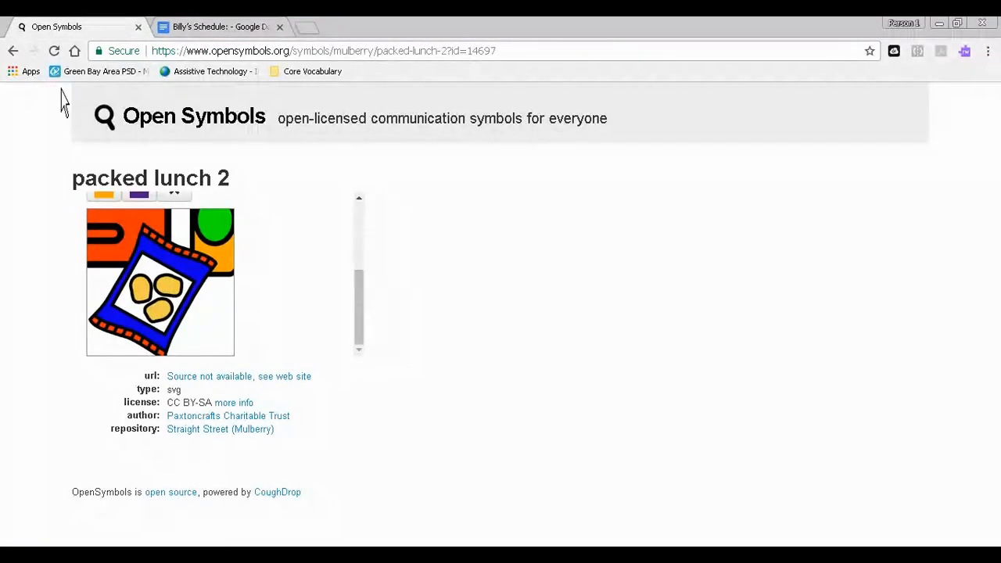
{"action": "left_click", "coordinate": [13, 51]}
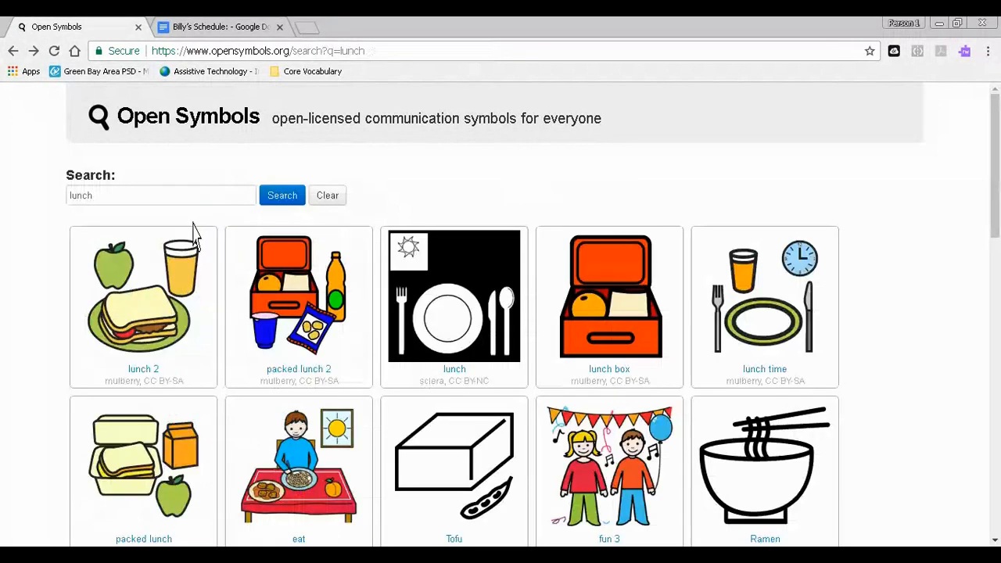
{"action": "left_click", "coordinate": [312, 328]}
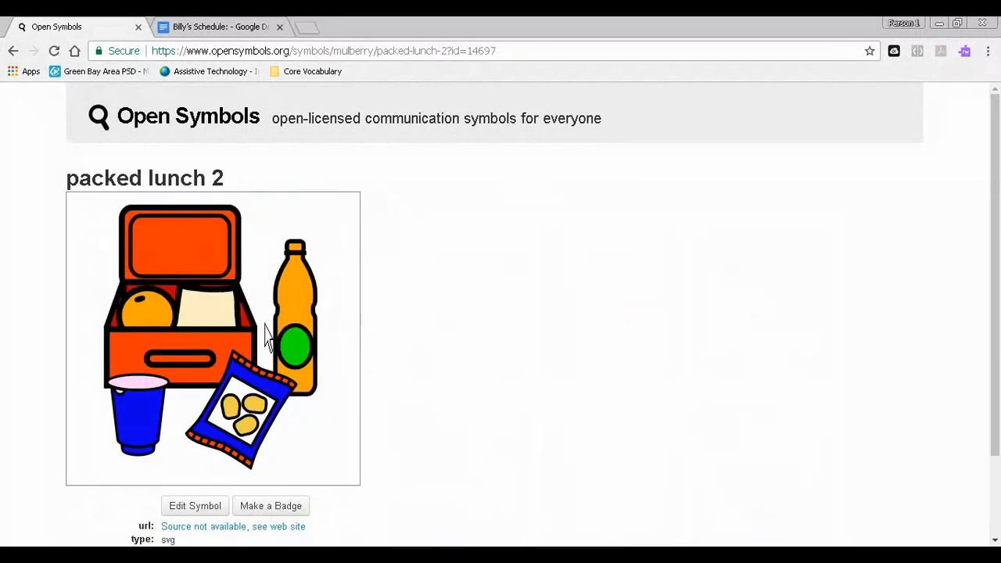
{"action": "scroll", "coordinate": [234, 359], "scroll_direction": "down", "scroll_amount": 2}
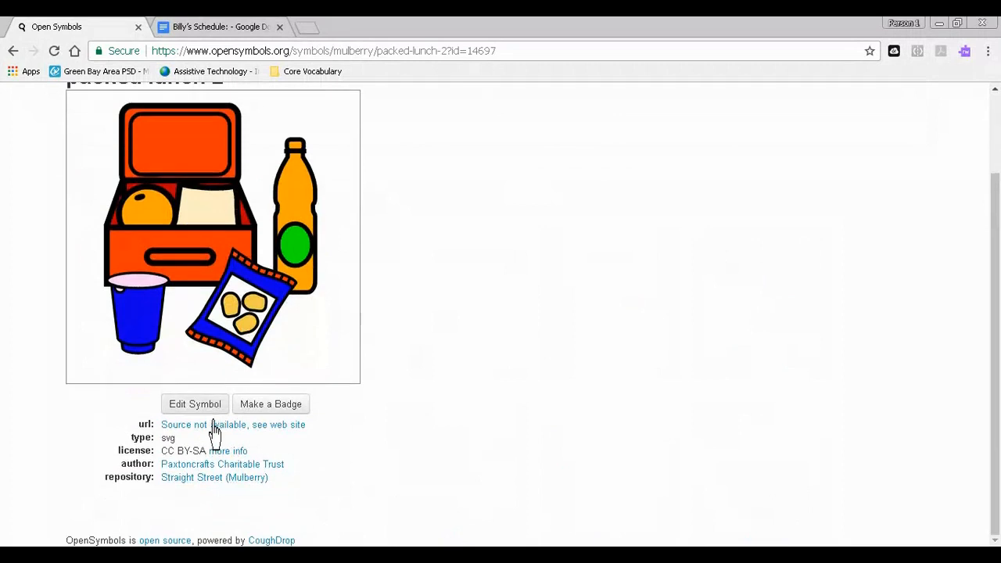
{"action": "left_click", "coordinate": [199, 405]}
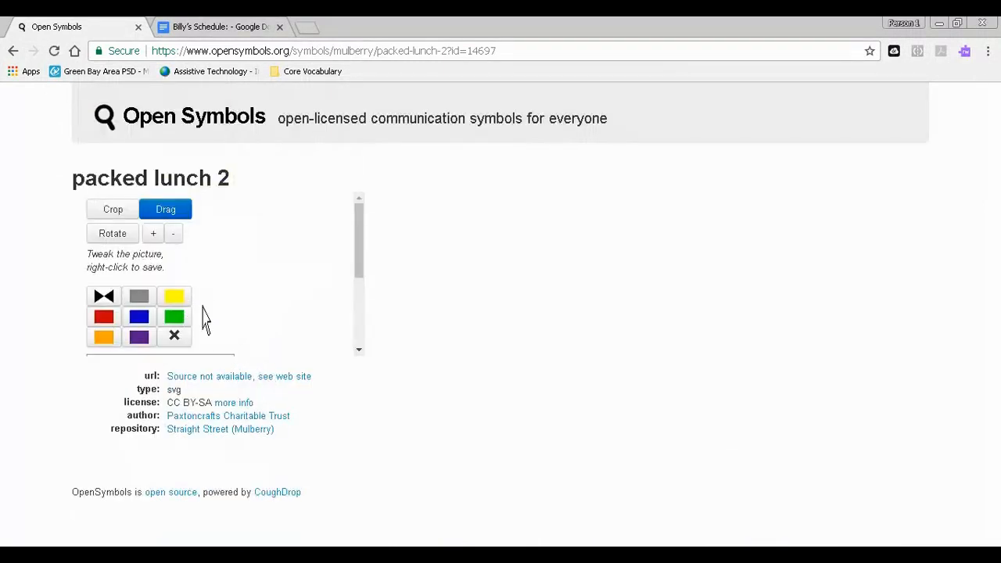
{"action": "left_click_drag", "start_coordinate": [364, 282], "coordinate": [335, 323]}
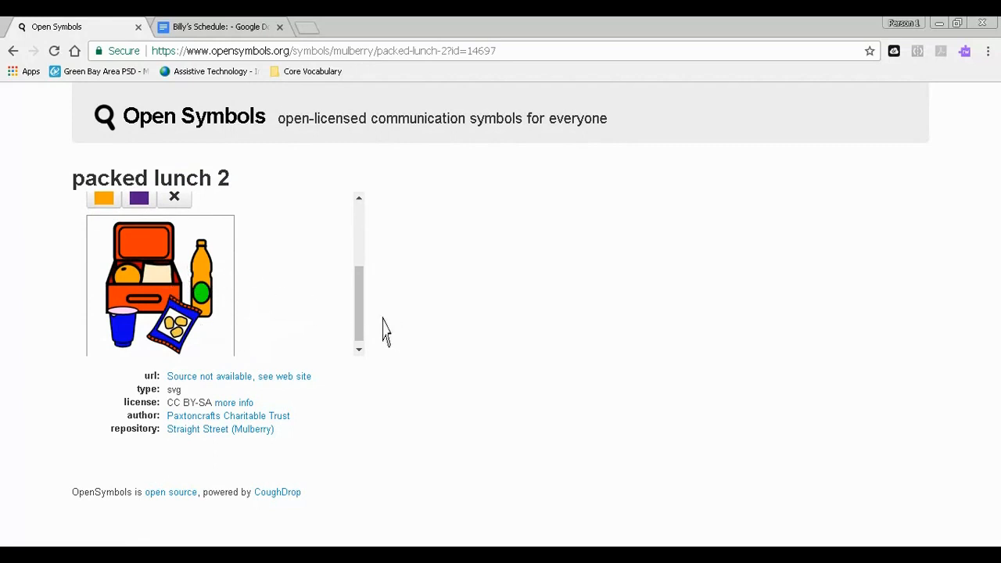
{"action": "mouse_move", "coordinate": [361, 338]}
{"action": "left_mouse_down"}
{"action": "mouse_move", "coordinate": [367, 284]}
{"action": "mouse_move", "coordinate": [364, 346]}
{"action": "left_mouse_up"}
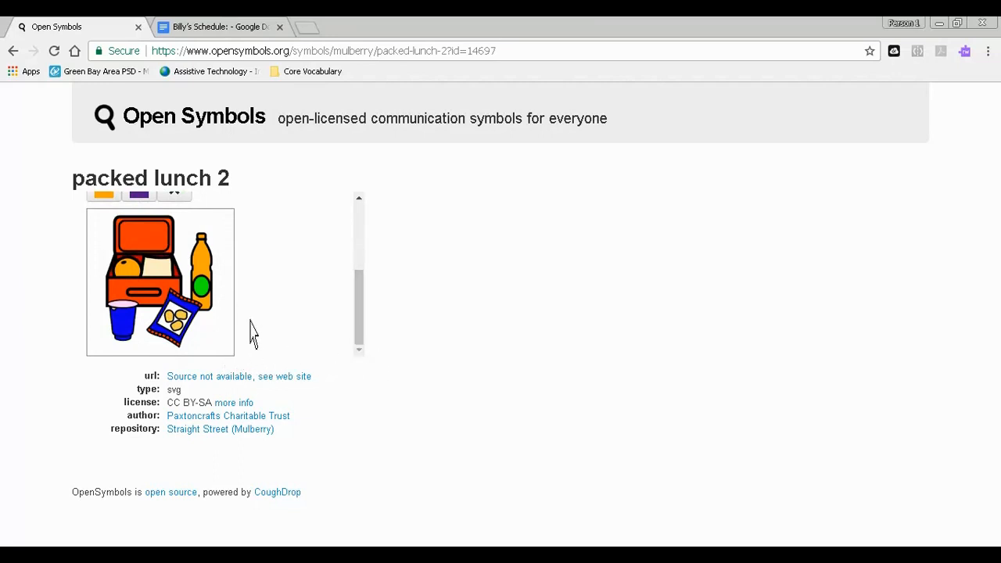
- Try the inverted-colour effect and the grayscale effect on the packed lunch picture
{"action": "scroll", "coordinate": [261, 335], "scroll_direction": "up", "scroll_amount": 1}
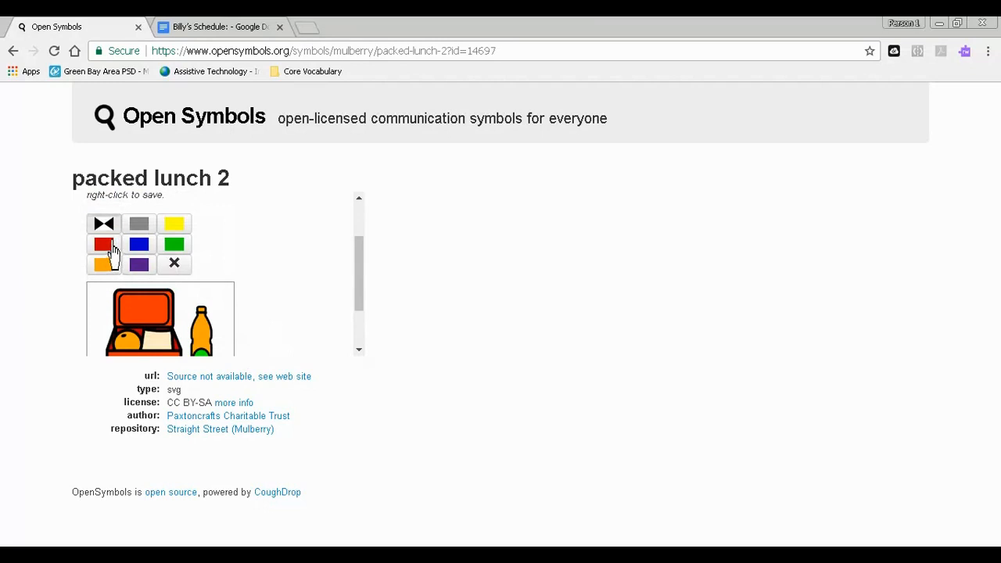
{"action": "left_click", "coordinate": [103, 223]}
{"action": "scroll", "coordinate": [313, 286], "scroll_direction": "down", "scroll_amount": 1}
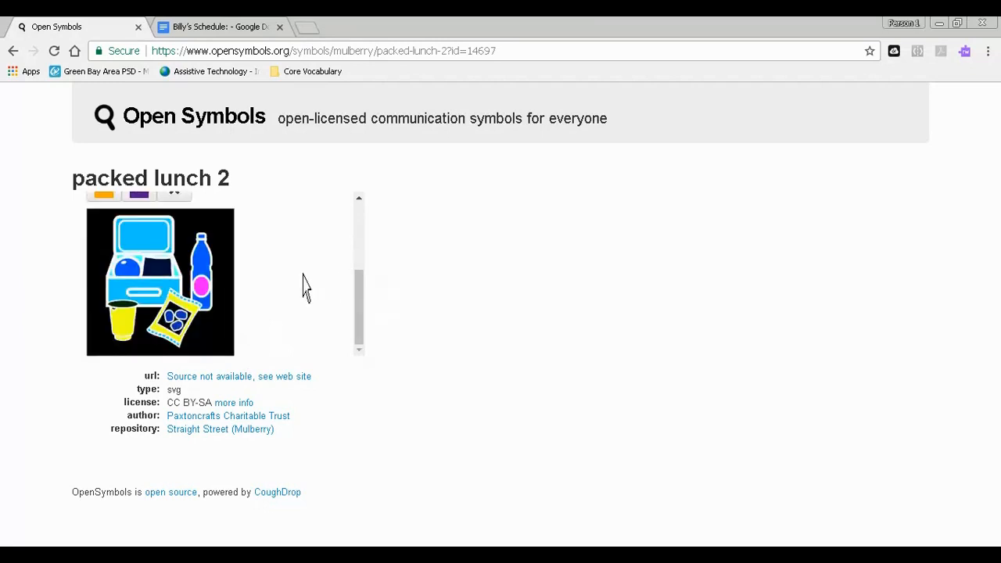
{"action": "scroll", "coordinate": [305, 286], "scroll_direction": "up", "scroll_amount": 1}
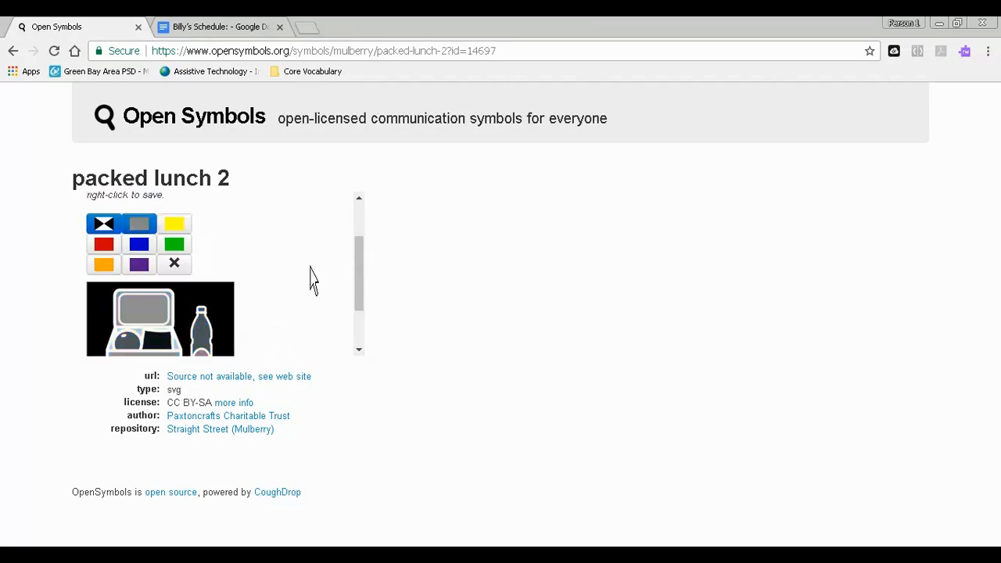
{"action": "scroll", "coordinate": [310, 282], "scroll_direction": "down", "scroll_amount": 1}
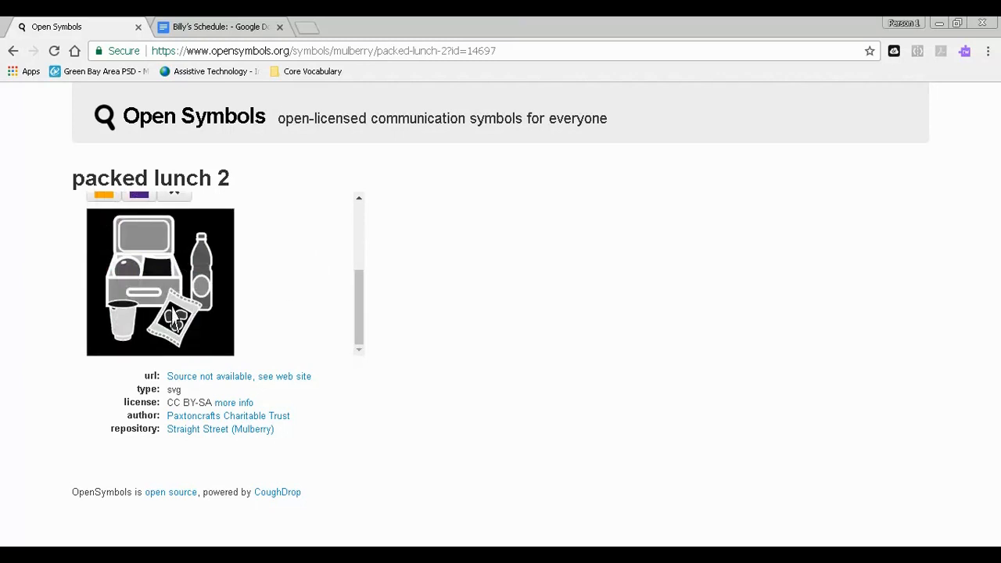
- Tint the packed lunch picture yellow instead and clear the colour effects again
{"action": "scroll", "coordinate": [194, 288], "scroll_direction": "up", "scroll_amount": 1}
{"action": "left_click", "coordinate": [175, 305]}
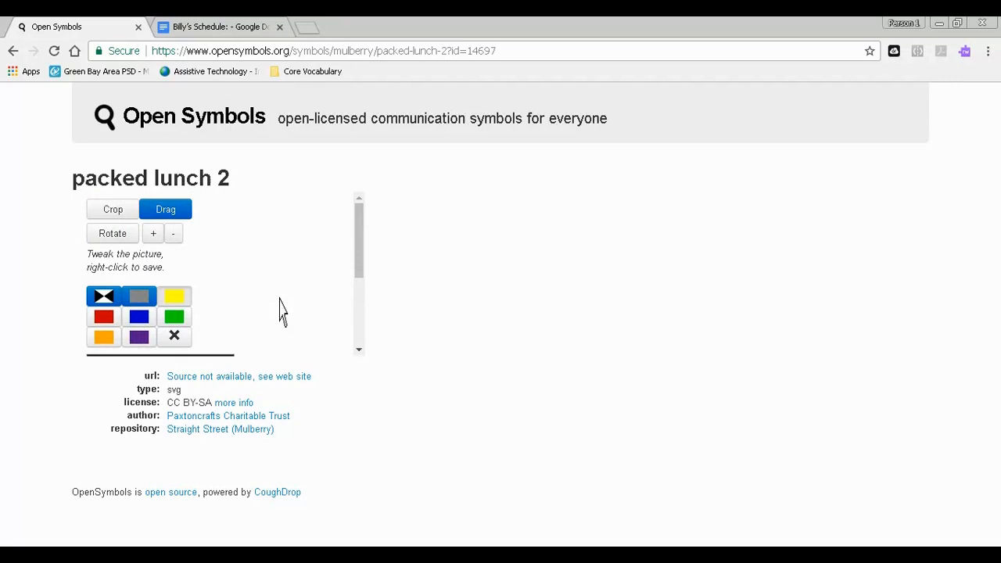
{"action": "scroll", "coordinate": [280, 305], "scroll_direction": "down", "scroll_amount": 1}
{"action": "scroll", "coordinate": [279, 301], "scroll_direction": "up", "scroll_amount": 1}
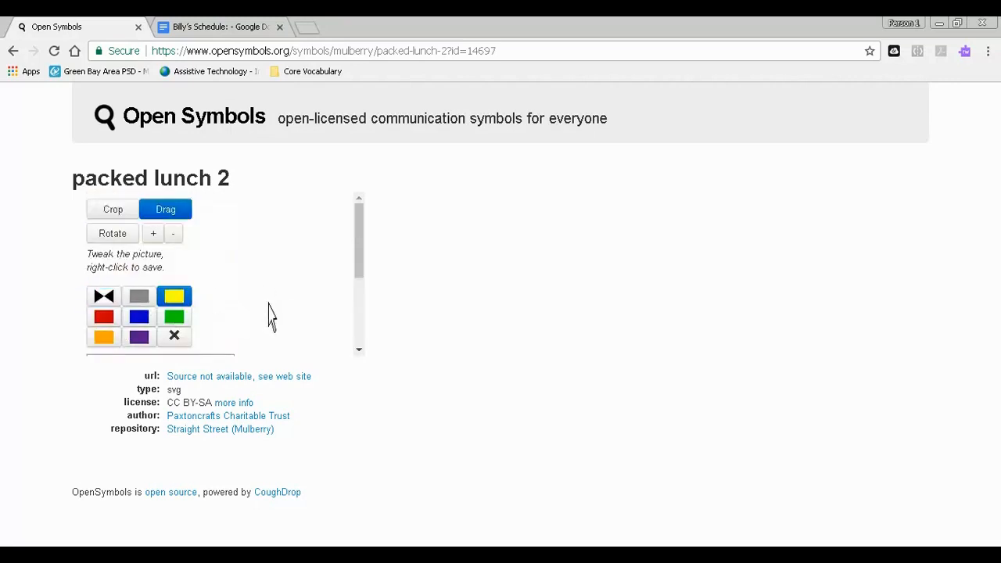
{"action": "scroll", "coordinate": [271, 315], "scroll_direction": "down", "scroll_amount": 1}
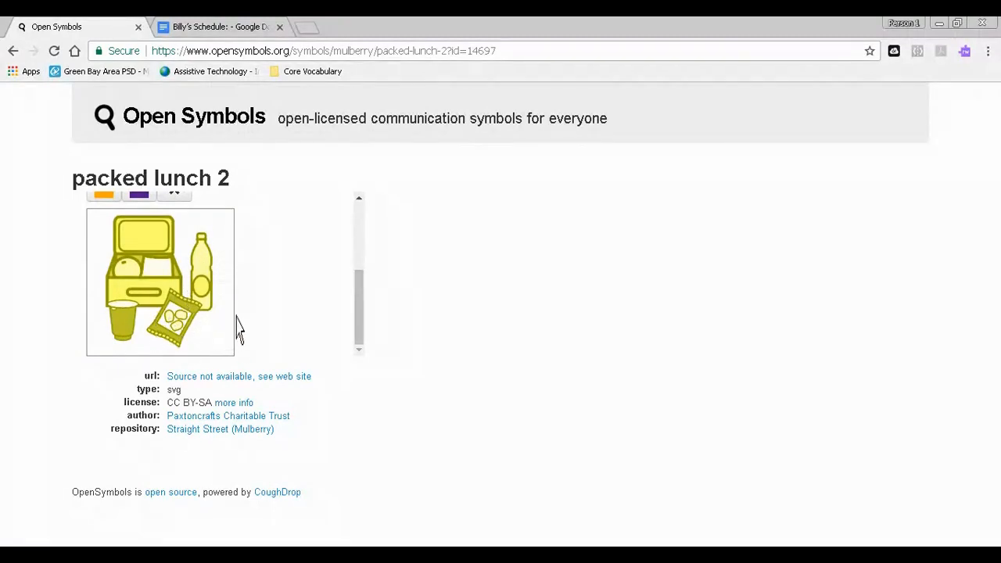
{"action": "scroll", "coordinate": [236, 327], "scroll_direction": "up", "scroll_amount": 1}
{"action": "left_click", "coordinate": [174, 333]}
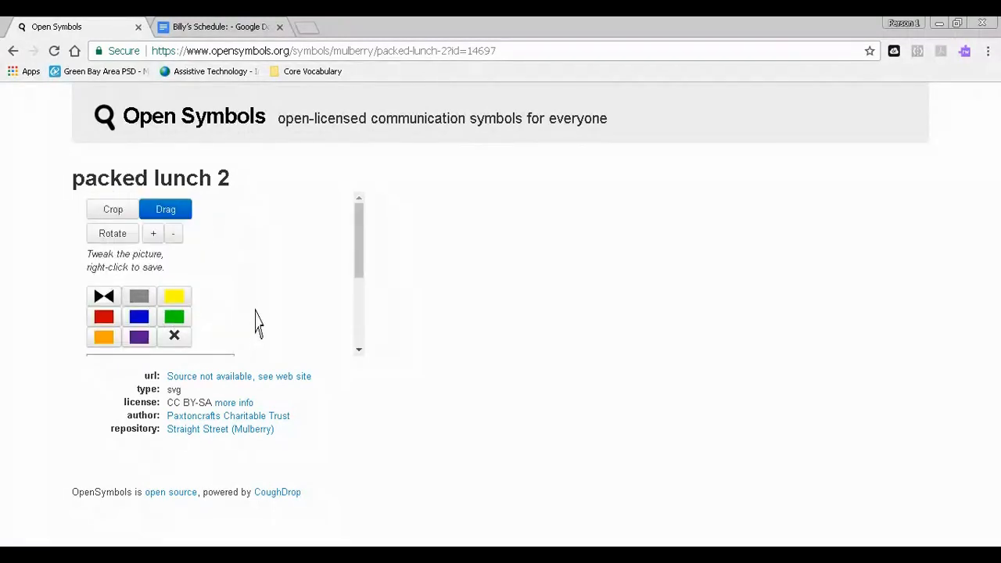
- Copy the full-colour packed lunch picture into the Google Docs schedule below "Lunch" and shrink it to about 1.1 inches wide
{"action": "scroll", "coordinate": [255, 320], "scroll_direction": "down", "scroll_amount": 1}
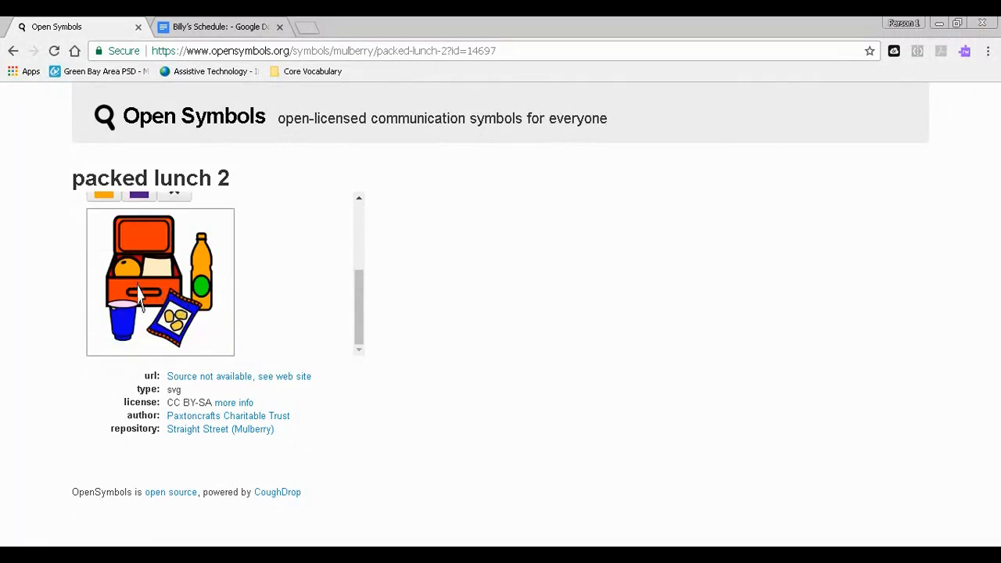
{"action": "left_click", "coordinate": [194, 26]}
{"action": "right_click", "coordinate": [287, 332]}
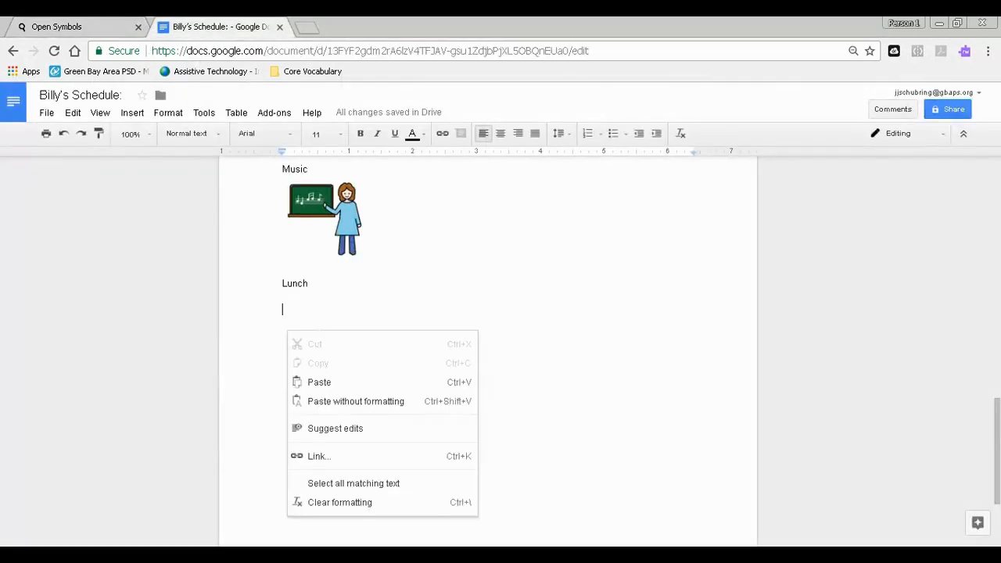
{"action": "left_click", "coordinate": [349, 381]}
{"action": "left_click", "coordinate": [430, 419]}
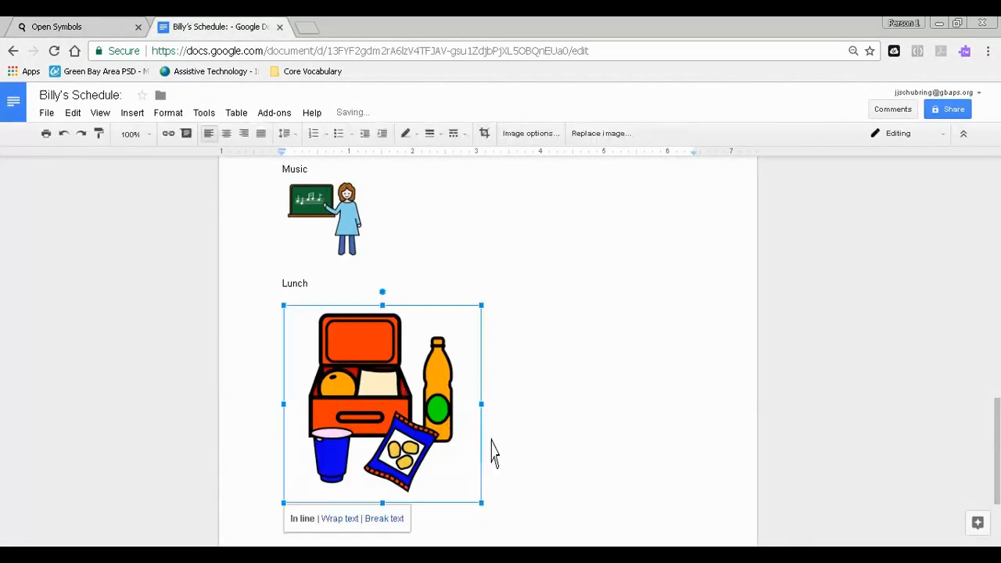
{"action": "left_click_drag", "start_coordinate": [481, 503], "coordinate": [356, 379]}
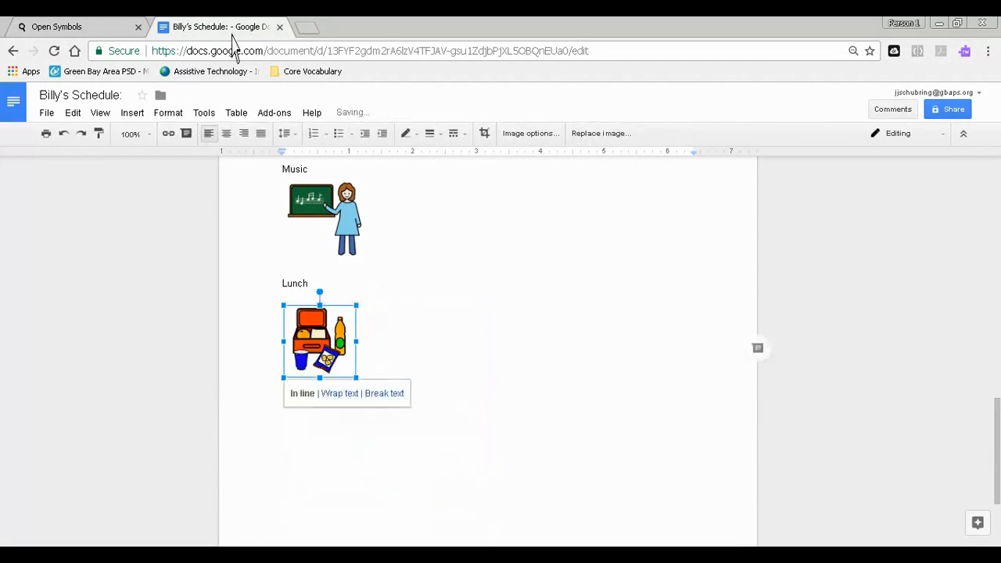
{"action": "left_click", "coordinate": [78, 27]}
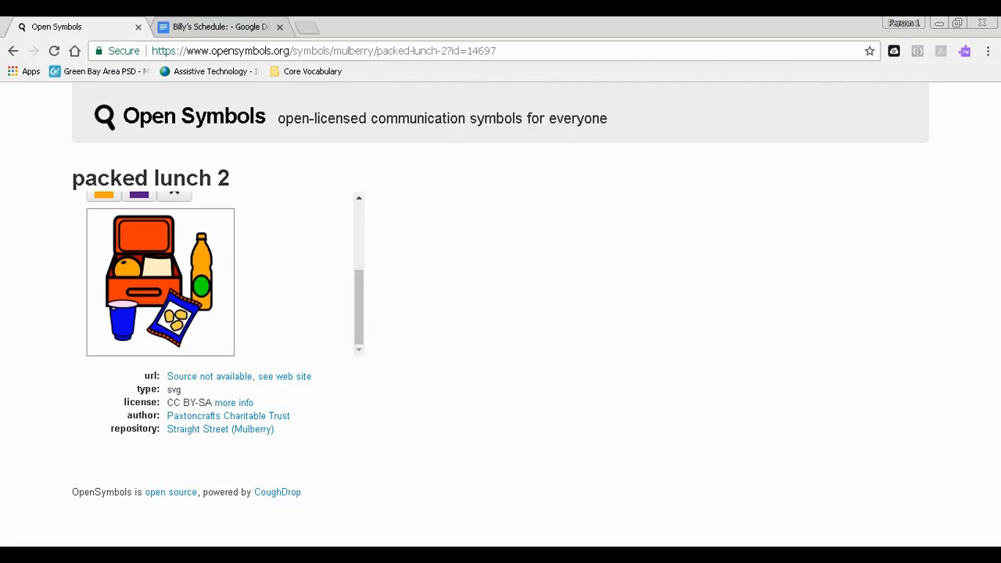
{"action": "scroll", "coordinate": [275, 347], "scroll_direction": "up", "scroll_amount": 2}
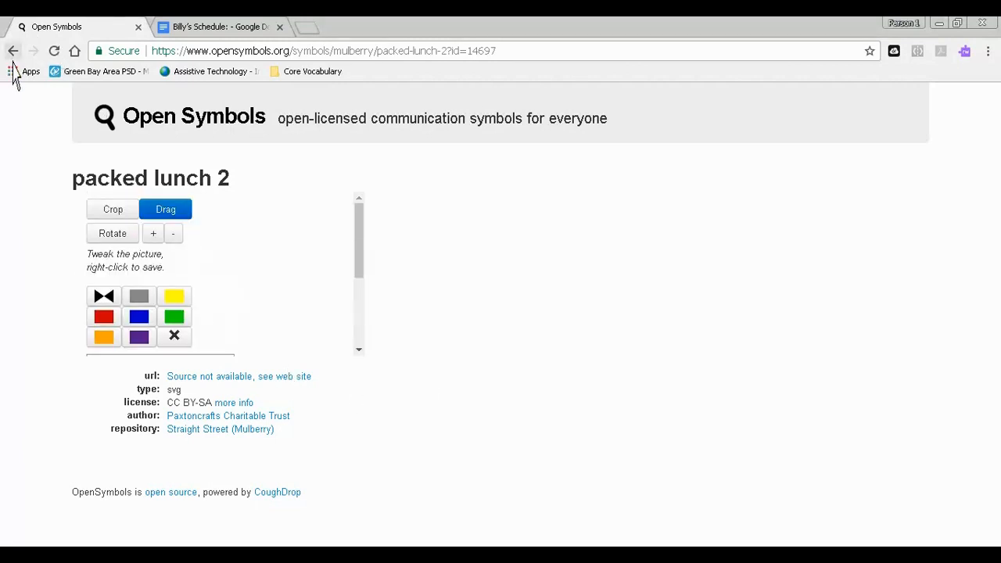
{"action": "left_click", "coordinate": [12, 52]}
- Switch to the Google Docs schedule and move the "OT" heading onto the next page, directly above its picture
{"action": "left_click", "coordinate": [234, 27]}
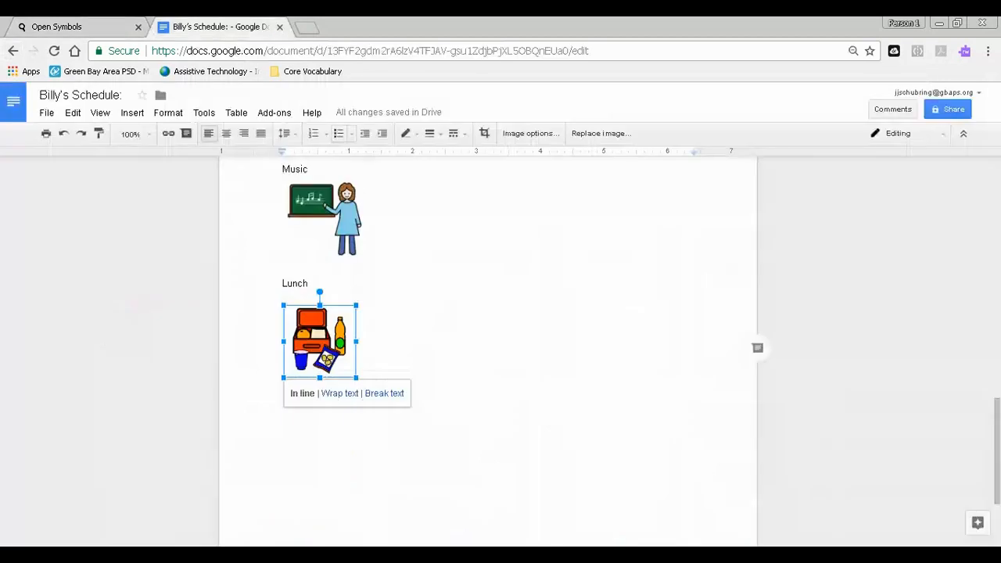
{"action": "scroll", "coordinate": [488, 352], "scroll_direction": "up", "scroll_amount": 15}
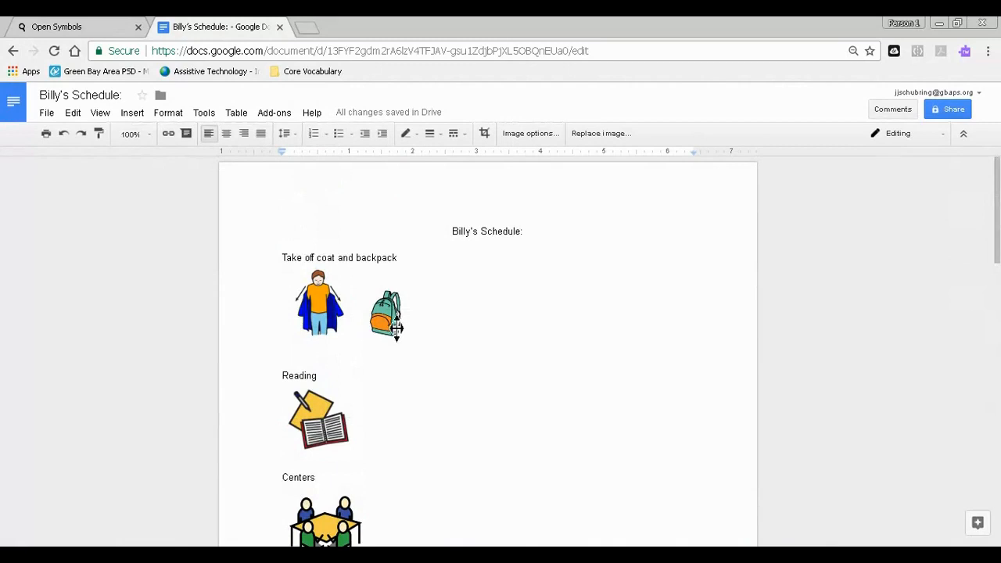
{"action": "scroll", "coordinate": [411, 340], "scroll_direction": "down", "scroll_amount": 2}
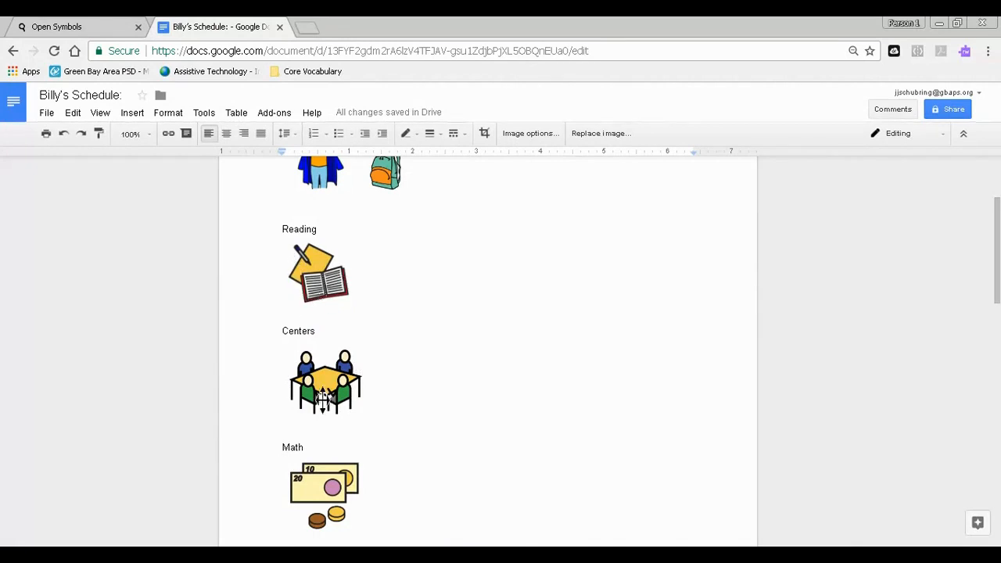
{"action": "scroll", "coordinate": [325, 398], "scroll_direction": "down", "scroll_amount": 1}
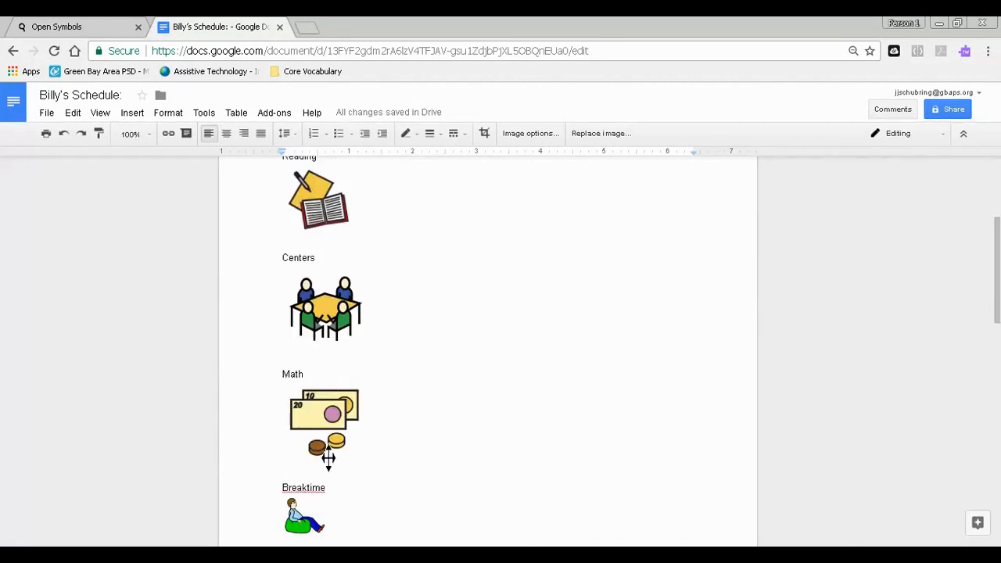
{"action": "scroll", "coordinate": [324, 457], "scroll_direction": "down", "scroll_amount": 1}
{"action": "scroll", "coordinate": [307, 471], "scroll_direction": "down", "scroll_amount": 1}
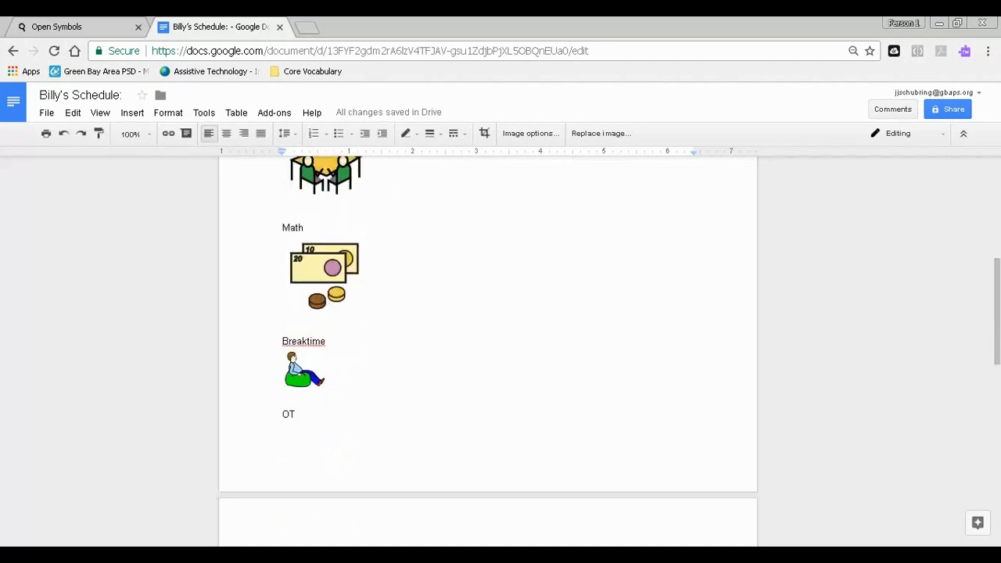
{"action": "left_click", "coordinate": [282, 414]}
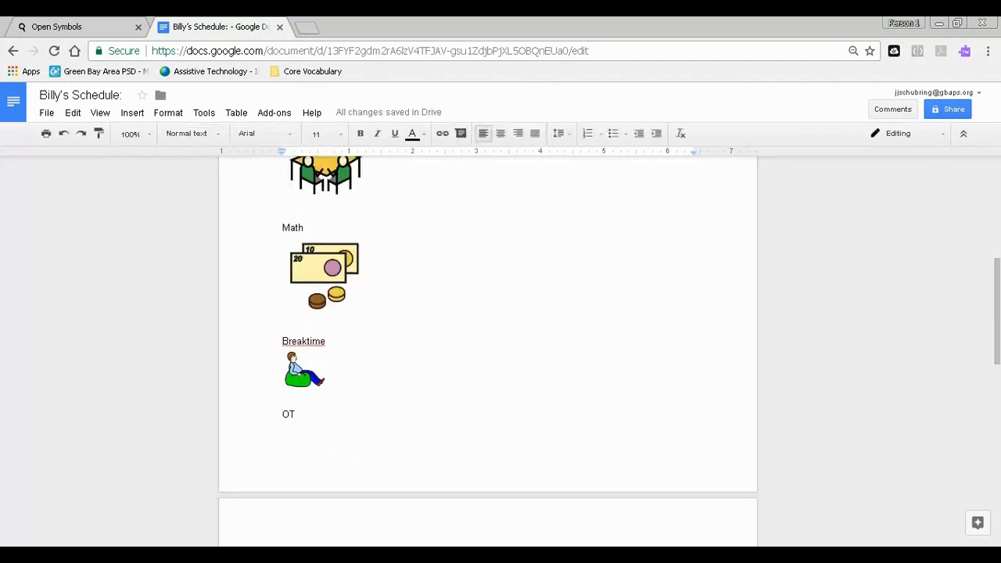
{"action": "key", "text": "Return"}
- Review the picture schedule from the coat and backpack entry through to the lunch entry
{"action": "scroll", "coordinate": [335, 371], "scroll_direction": "down", "scroll_amount": 3}
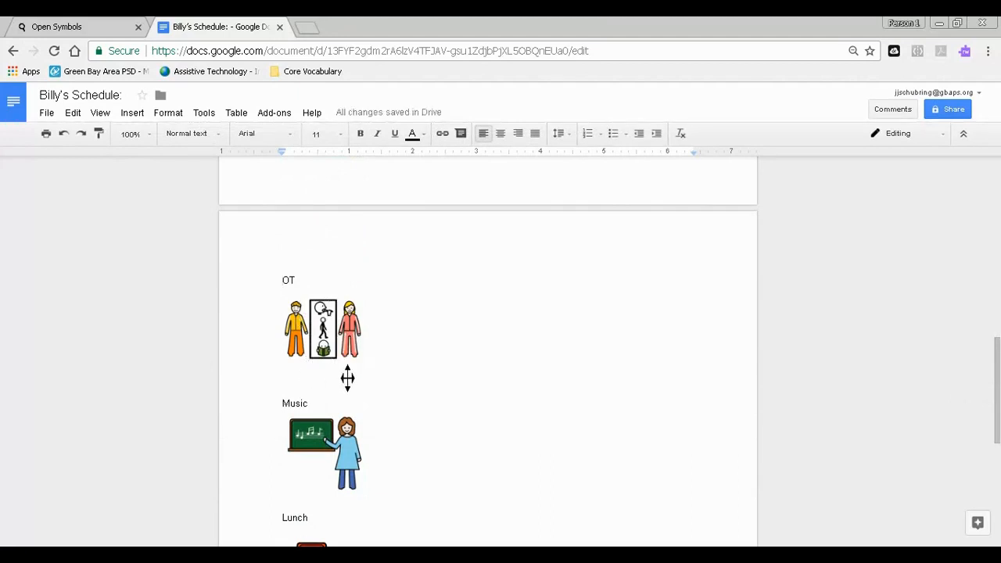
{"action": "scroll", "coordinate": [346, 375], "scroll_direction": "down", "scroll_amount": 1}
{"action": "scroll", "coordinate": [364, 418], "scroll_direction": "down", "scroll_amount": 1}
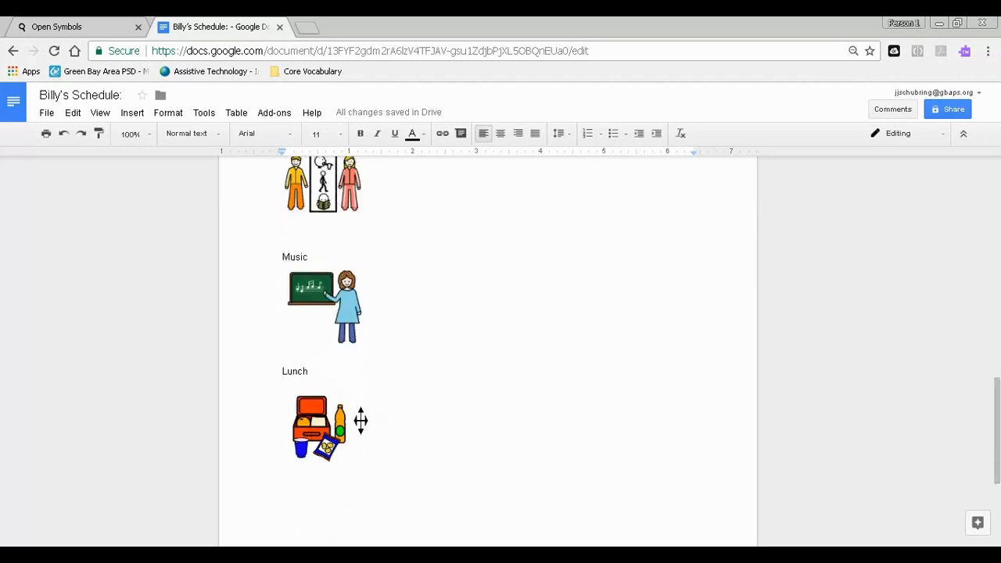
{"action": "scroll", "coordinate": [331, 424], "scroll_direction": "up", "scroll_amount": 15}
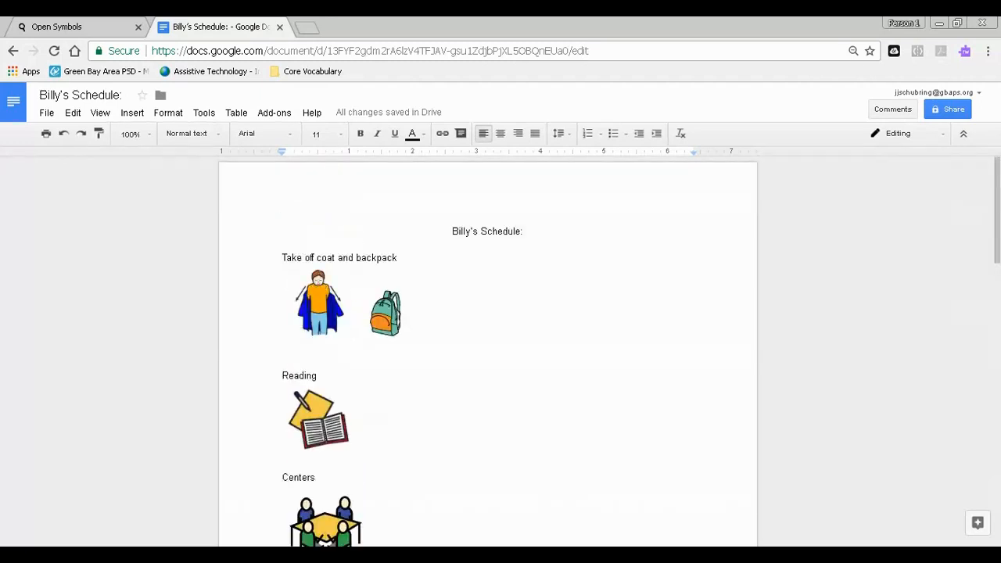
{"action": "scroll", "coordinate": [487, 352], "scroll_direction": "down", "scroll_amount": 3}
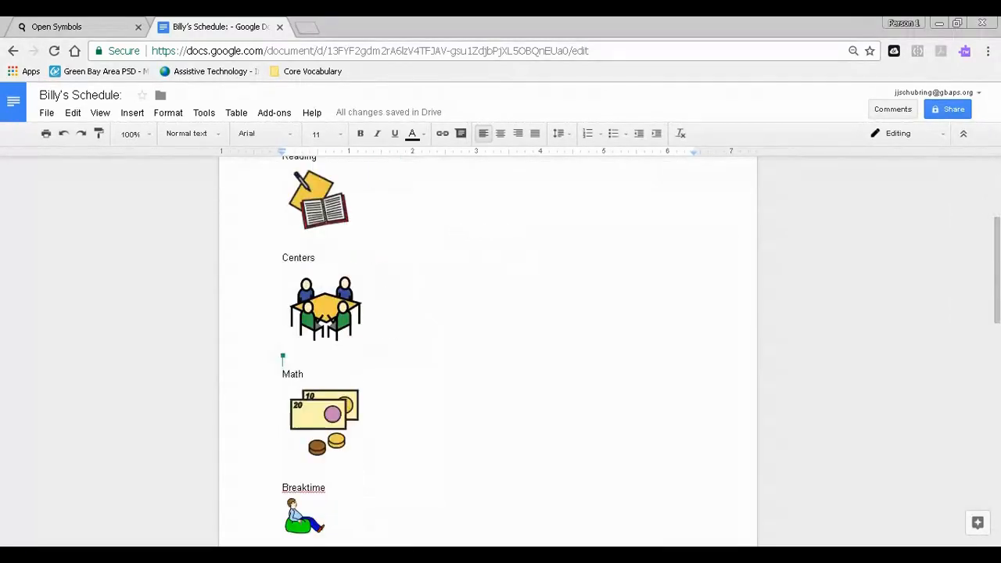
{"action": "scroll", "coordinate": [378, 316], "scroll_direction": "up", "scroll_amount": 3}
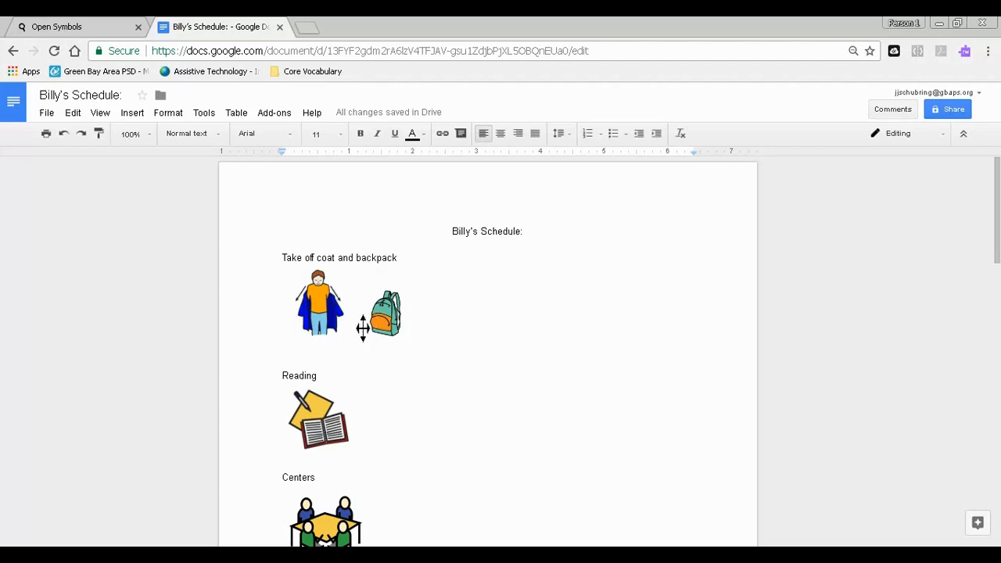
{"action": "scroll", "coordinate": [368, 344], "scroll_direction": "down", "scroll_amount": 9}
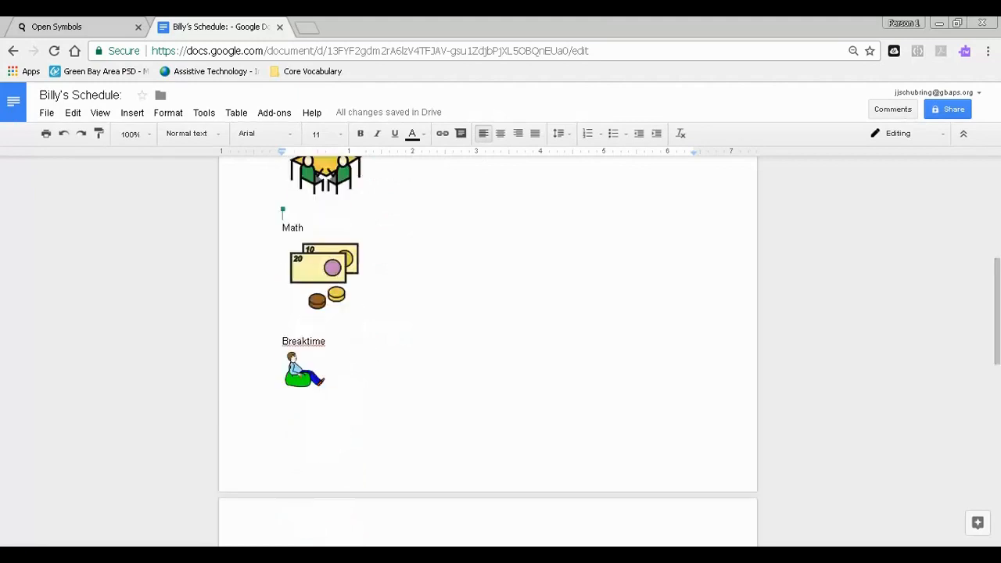
{"action": "scroll", "coordinate": [366, 353], "scroll_direction": "down", "scroll_amount": 3}
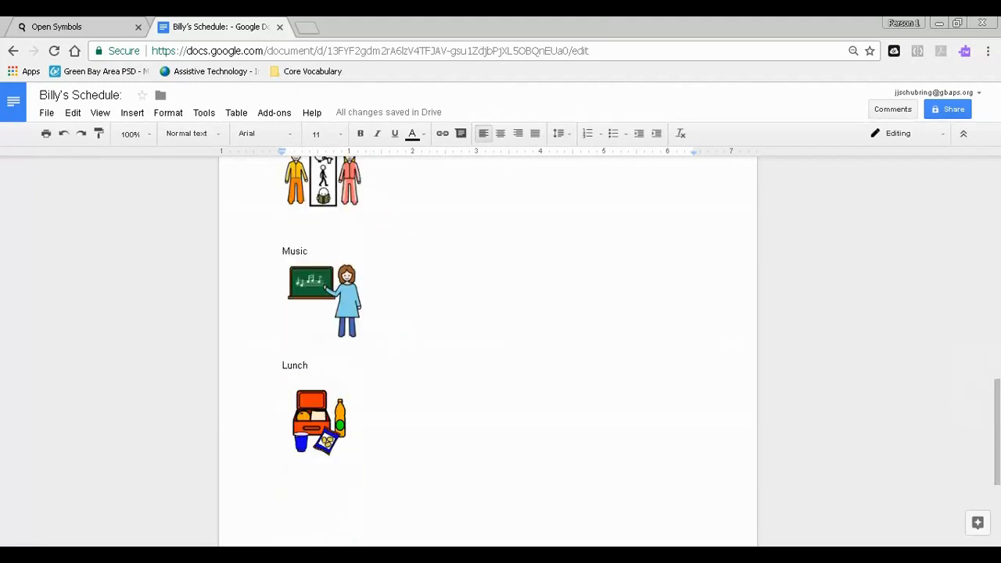
{"action": "scroll", "coordinate": [368, 352], "scroll_direction": "down", "scroll_amount": 3}
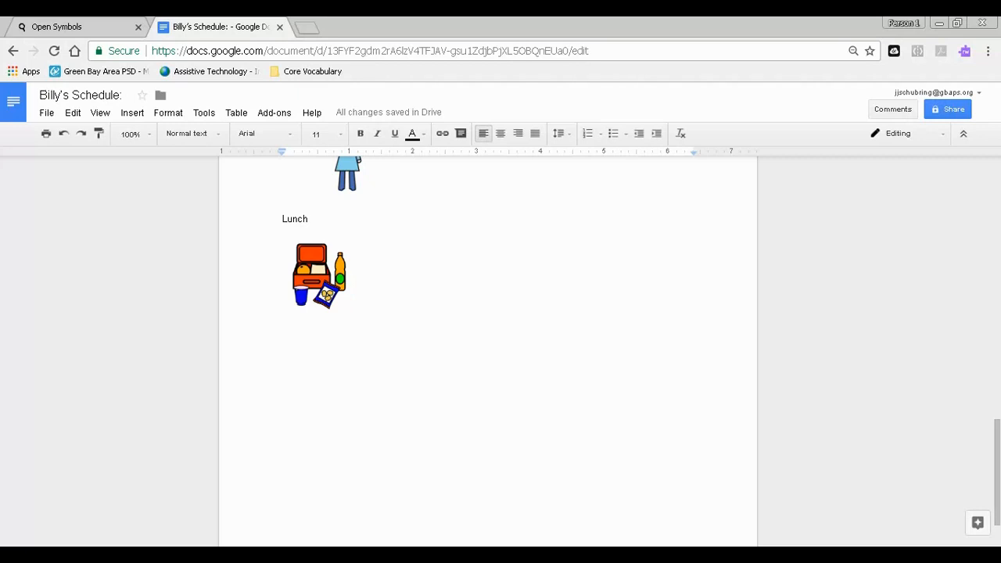
{"action": "scroll", "coordinate": [488, 352], "scroll_direction": "up", "scroll_amount": 15}
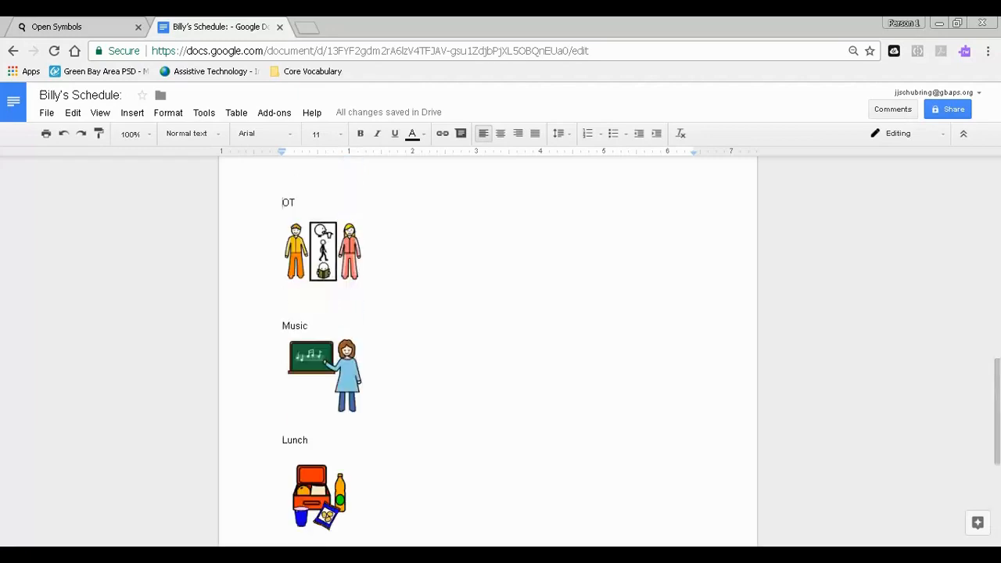
{"action": "scroll", "coordinate": [488, 352], "scroll_direction": "up", "scroll_amount": 4}
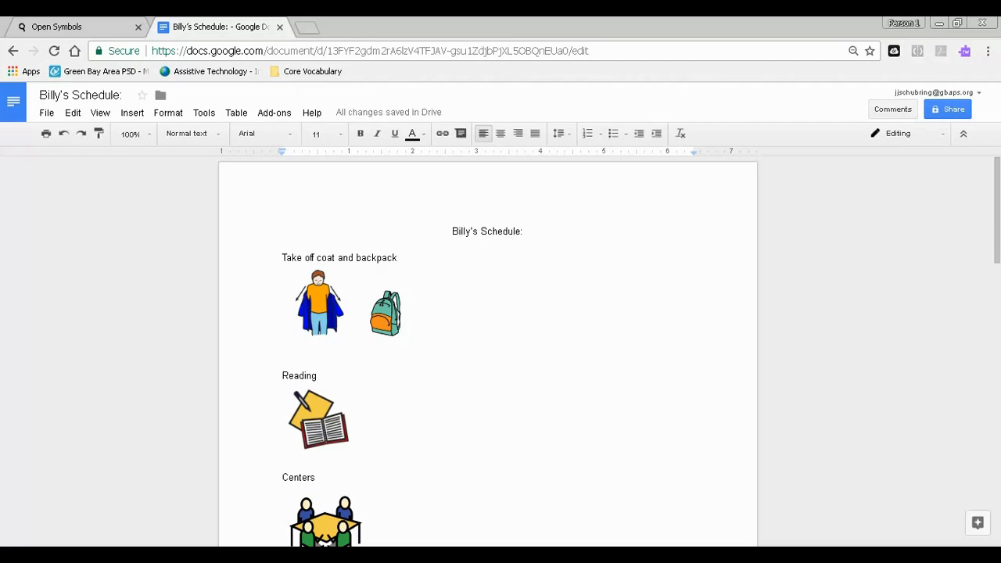
{"action": "scroll", "coordinate": [488, 352], "scroll_direction": "down", "scroll_amount": 3}
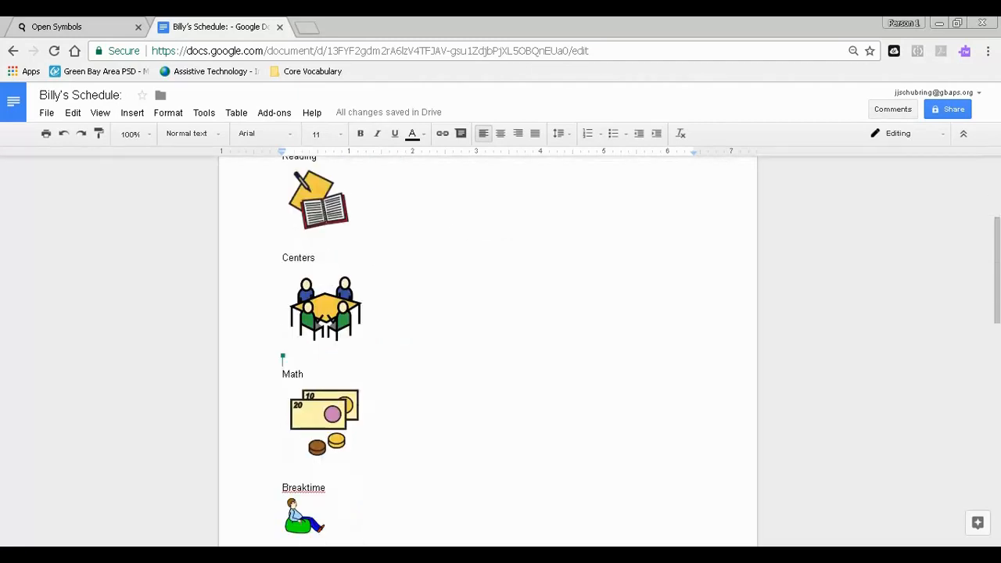